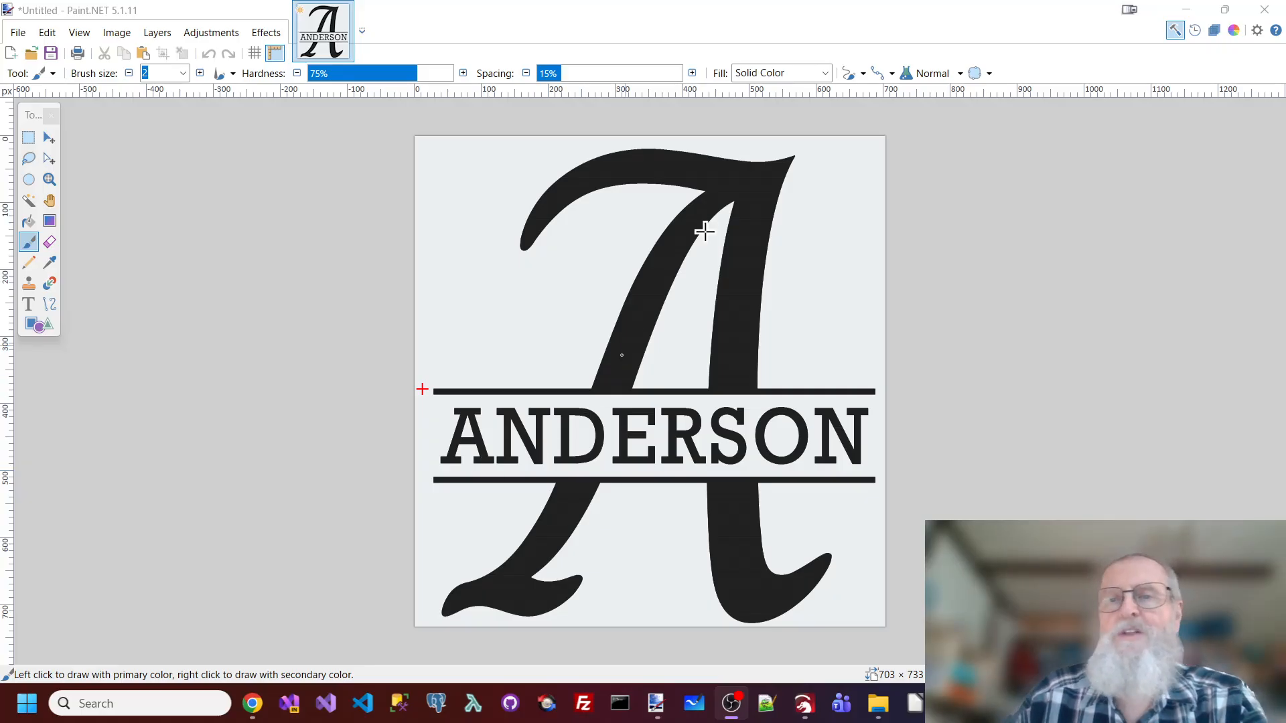
# Switch to LightBurn and add the letter "A" in the Charm font near the middle of the workspace
pyautogui.click(1188, 12)
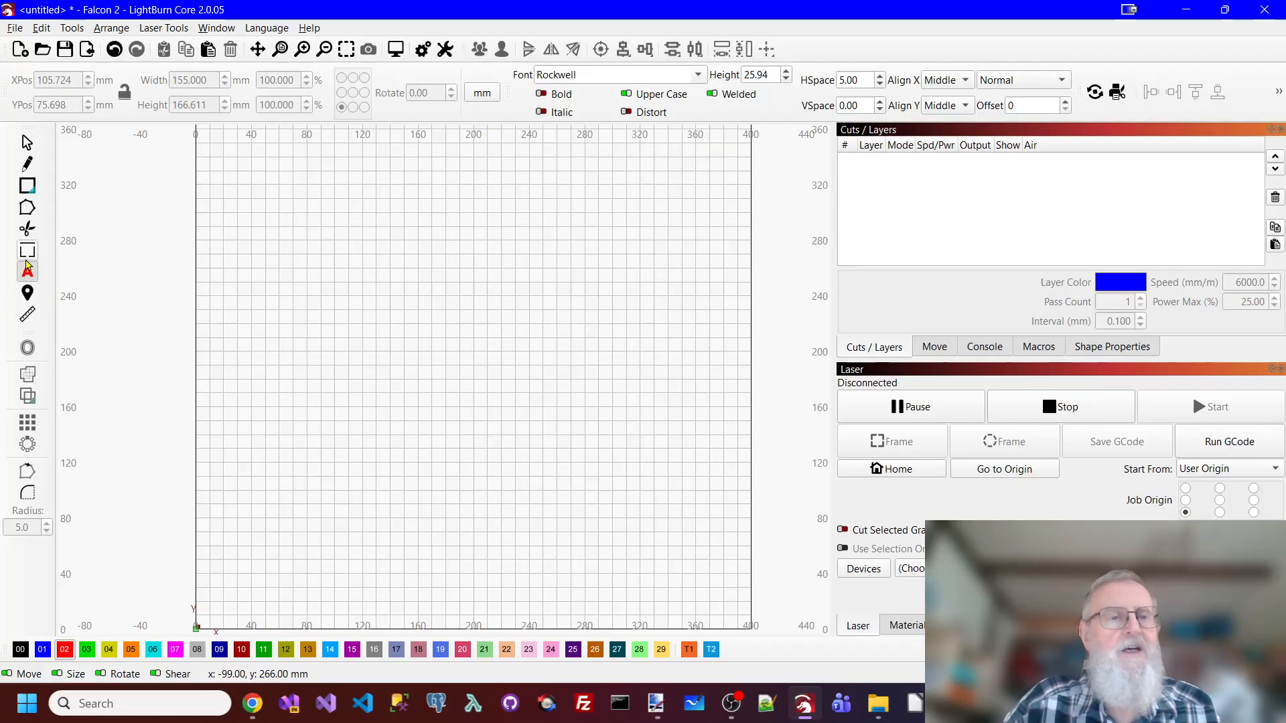
pyautogui.click(700, 76)
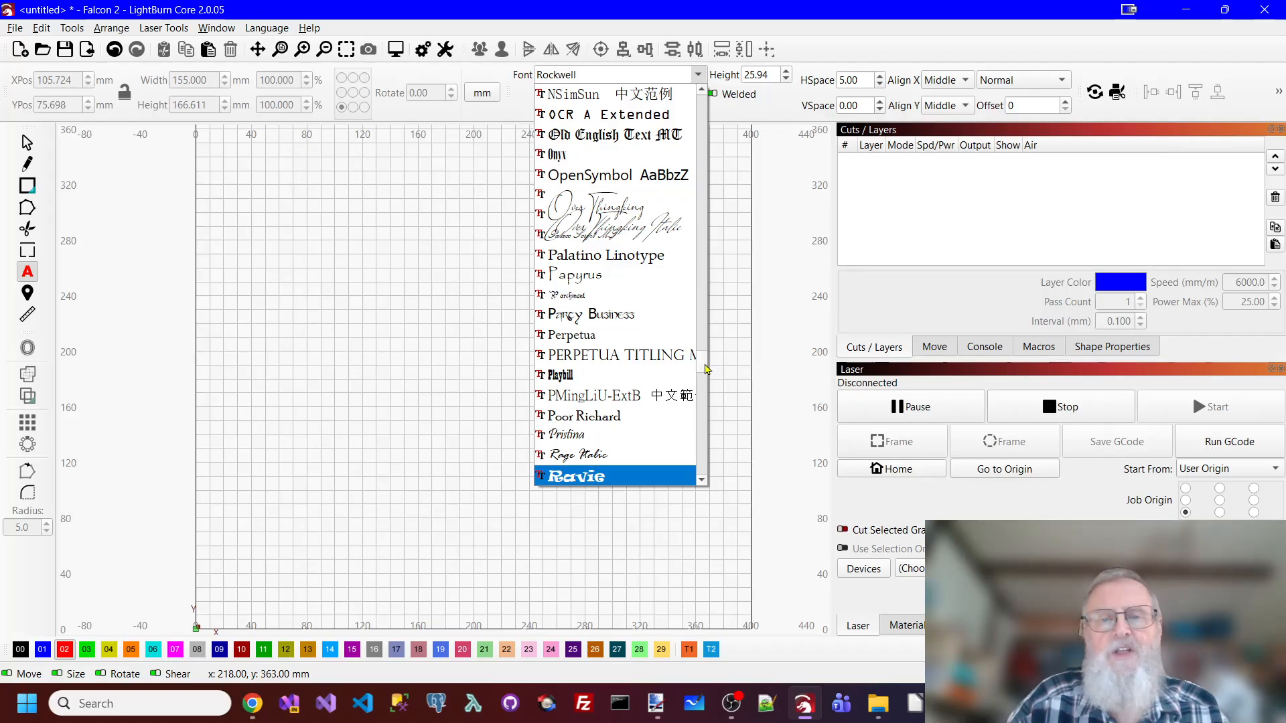
pyautogui.moveTo(704, 368); pyautogui.dragTo(697, 80)
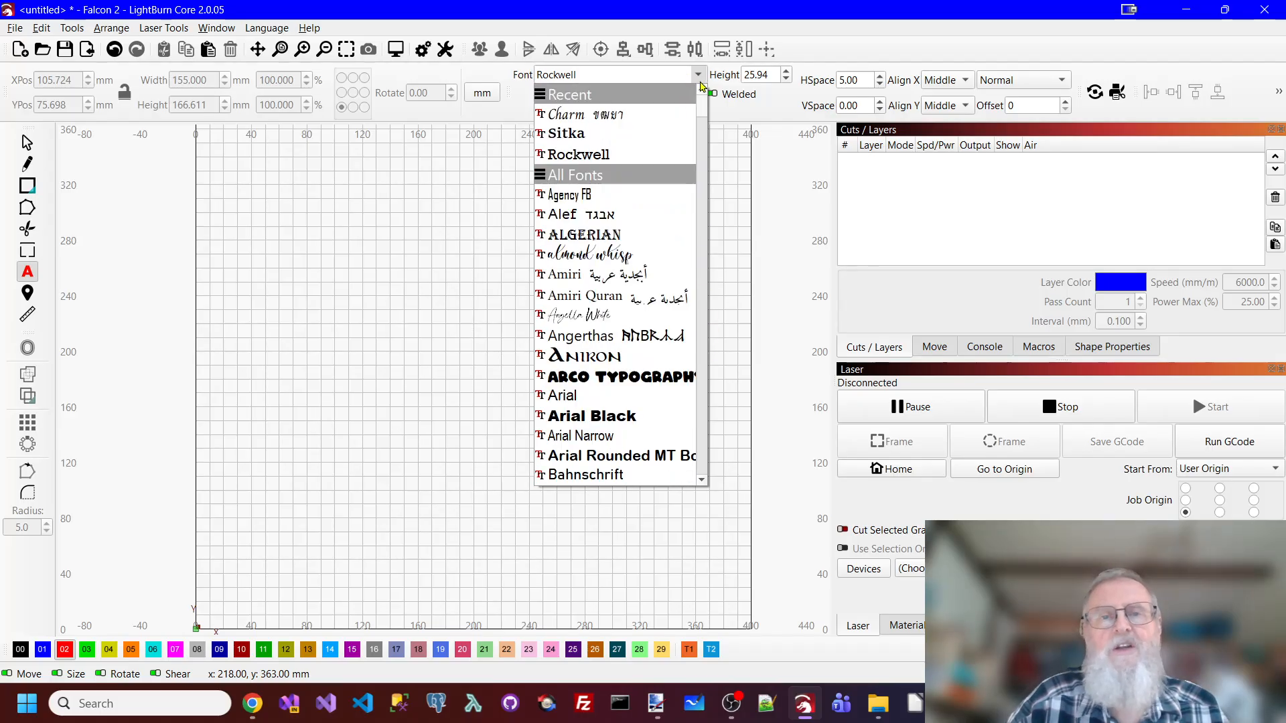
pyautogui.click(577, 114)
pyautogui.click(485, 406)
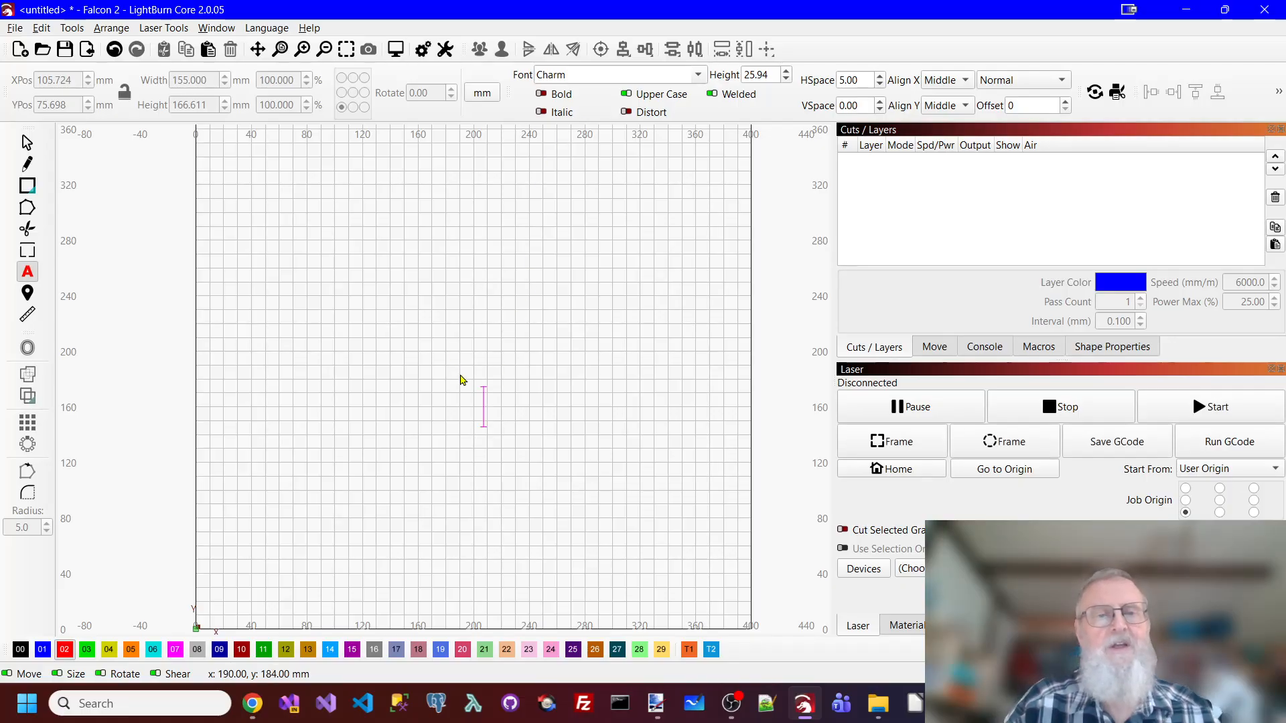
pyautogui.write('A')
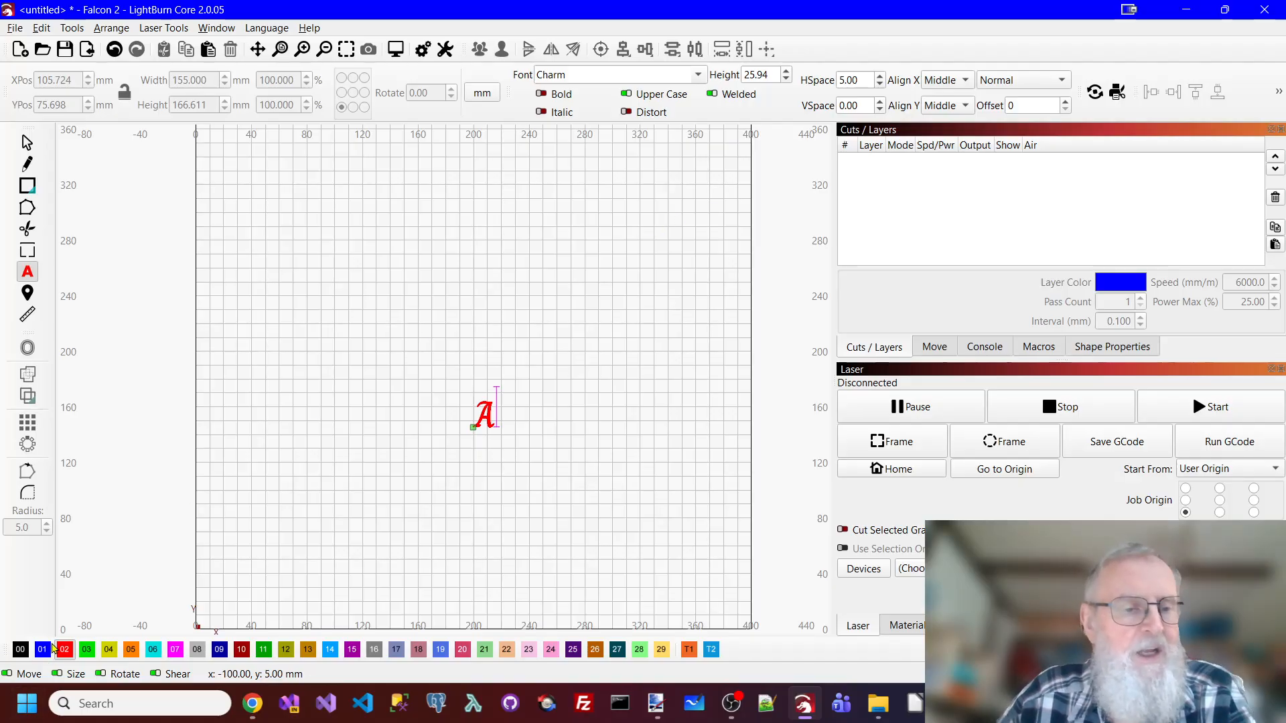
# Assign the letter A to blue layer 01 and set that layer's mode to Line
pyautogui.click(26, 142)
pyautogui.click(43, 650)
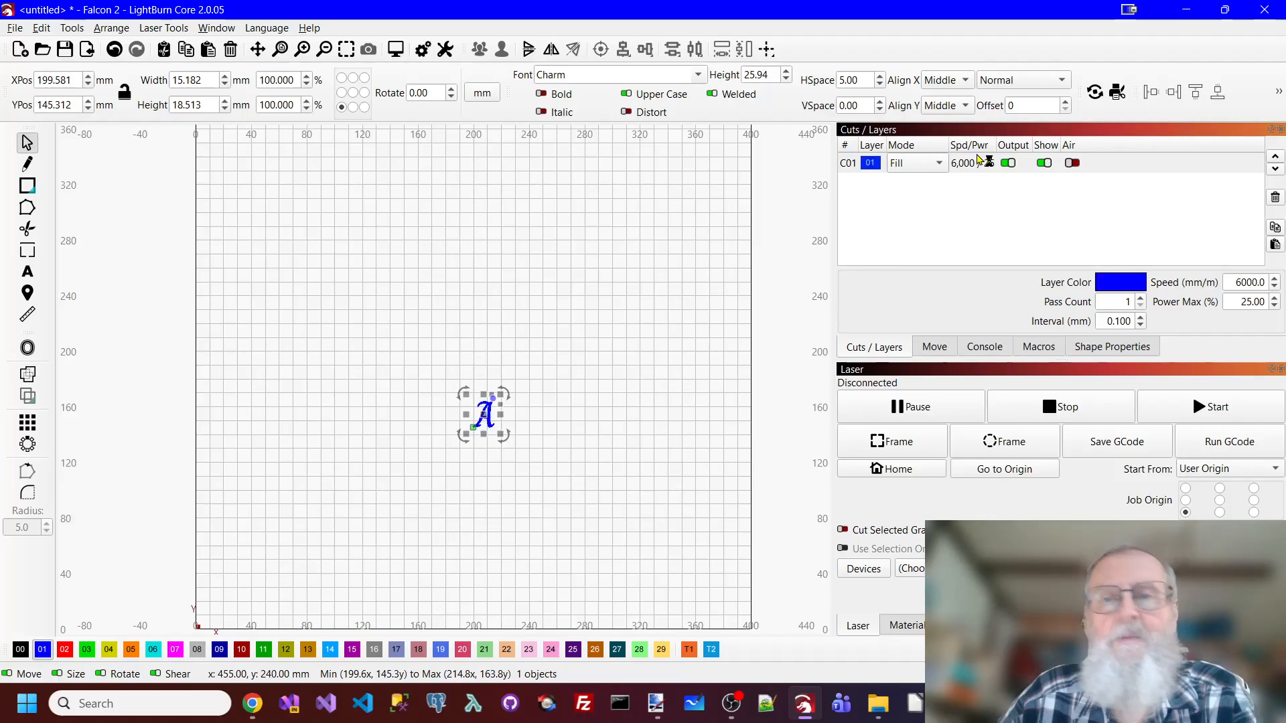
pyautogui.click(937, 164)
pyautogui.click(915, 146)
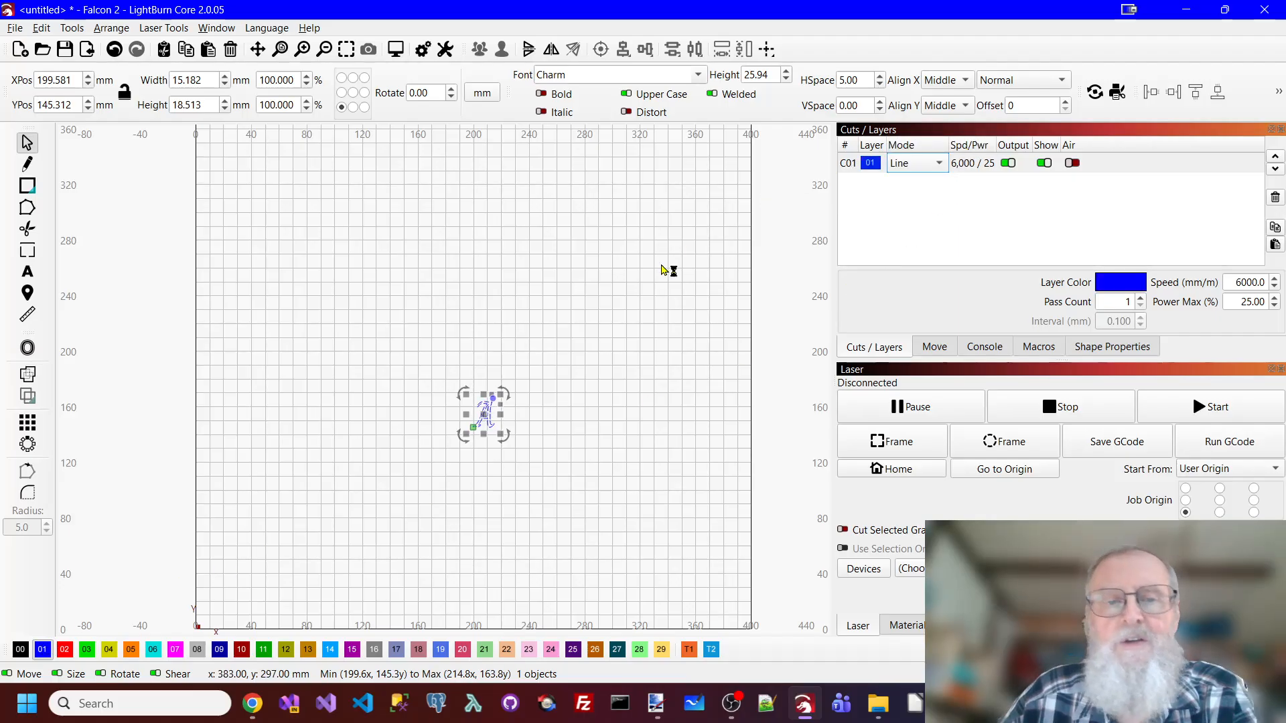
# Enlarge the letter A to a text height of 220 mm and move it near the centre of the work area
pyautogui.moveTo(504, 436); pyautogui.dragTo(636, 536)
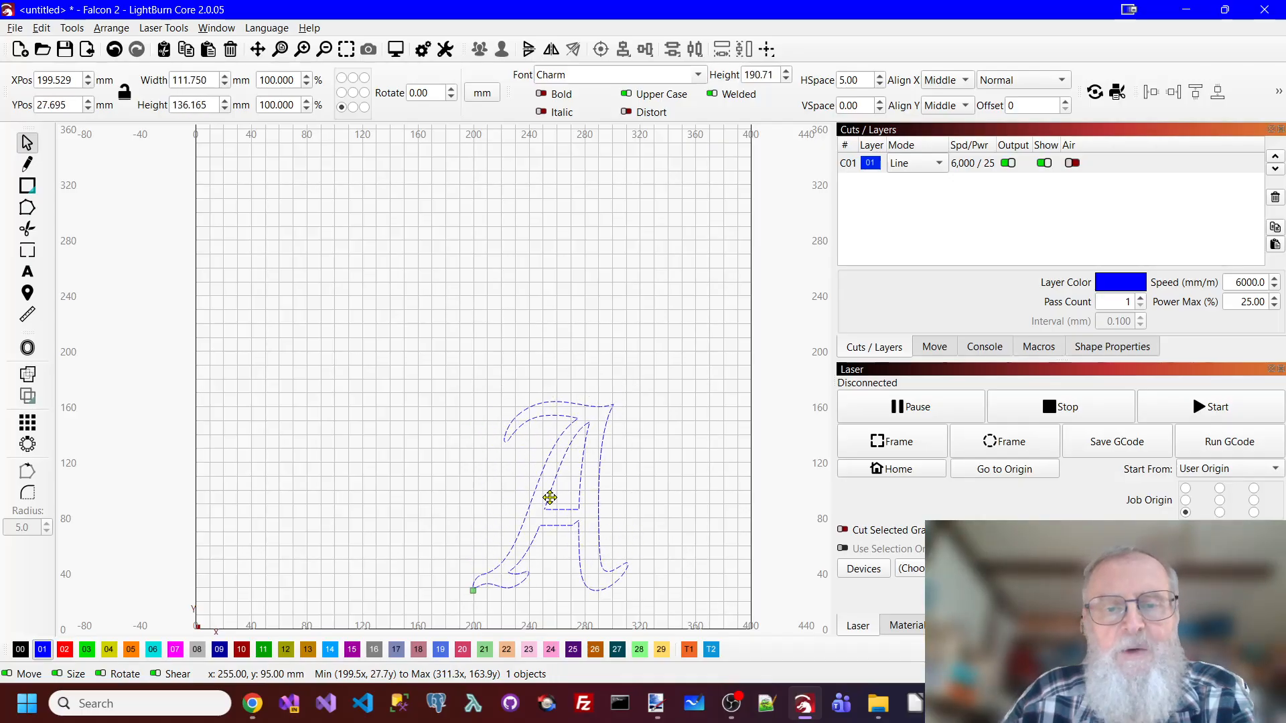
pyautogui.moveTo(549, 497); pyautogui.dragTo(440, 376)
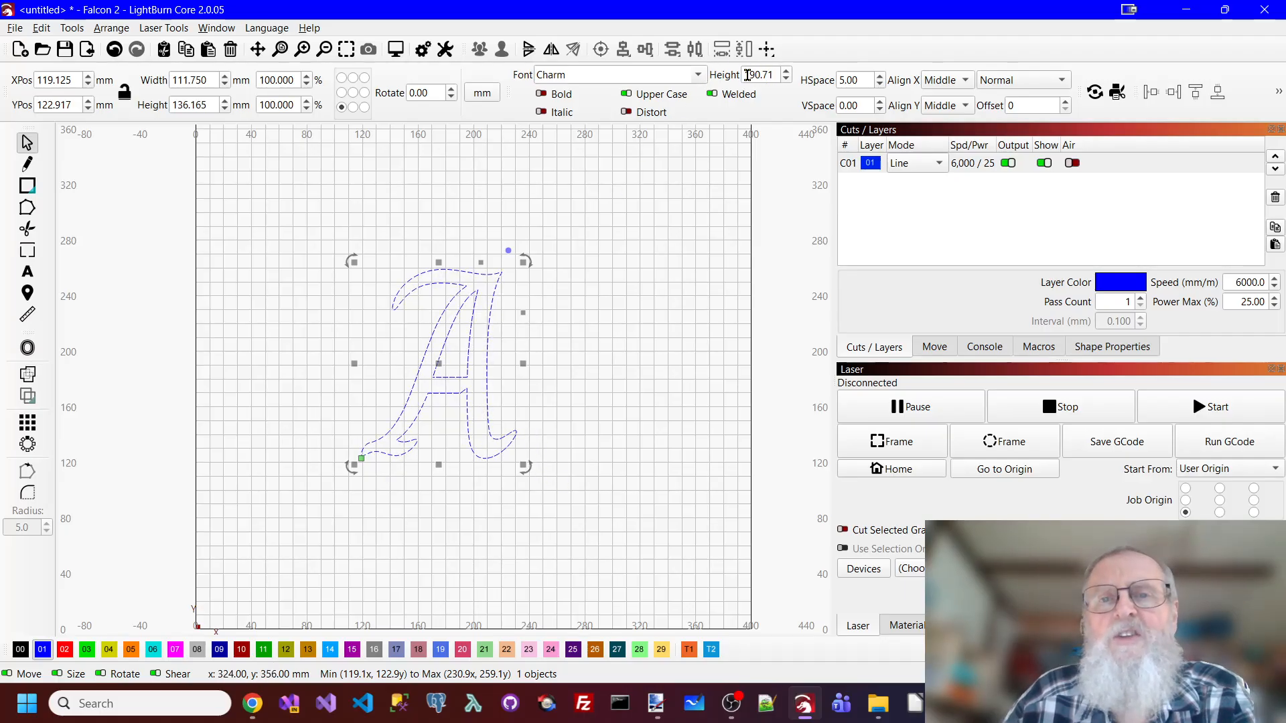
pyautogui.moveTo(745, 74); pyautogui.dragTo(809, 79)
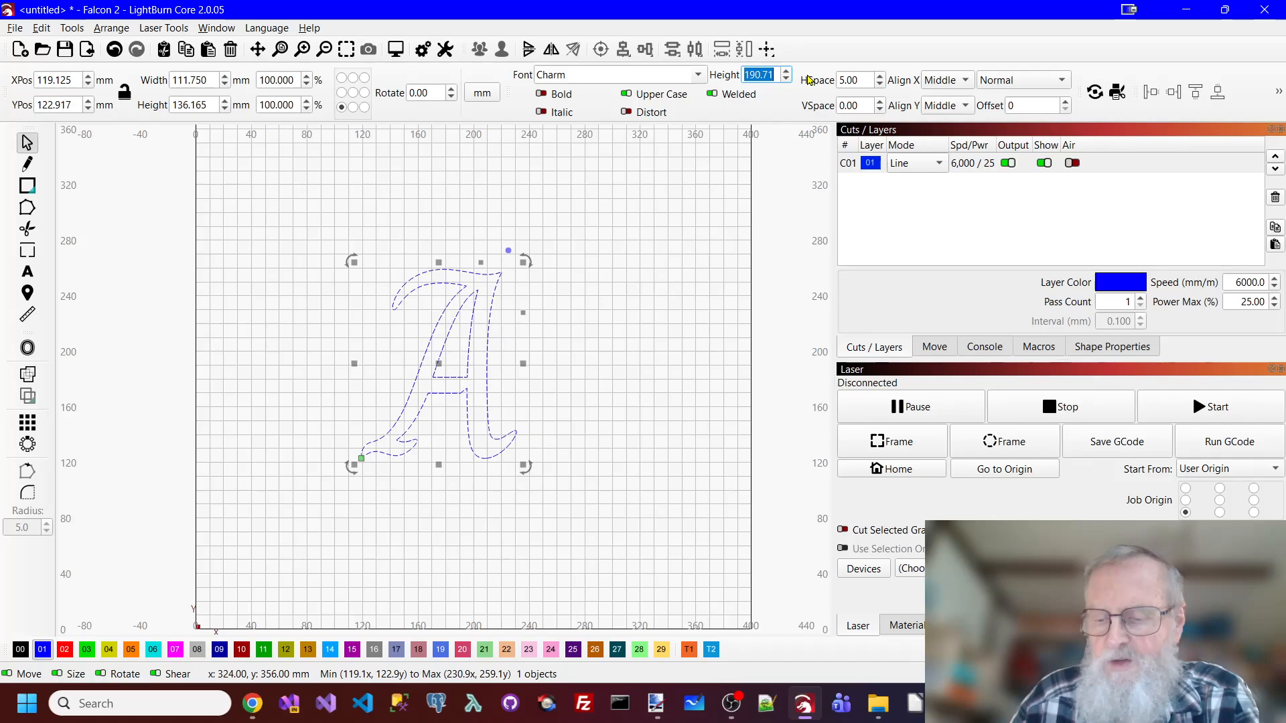
pyautogui.write('220')
pyautogui.press('Return')
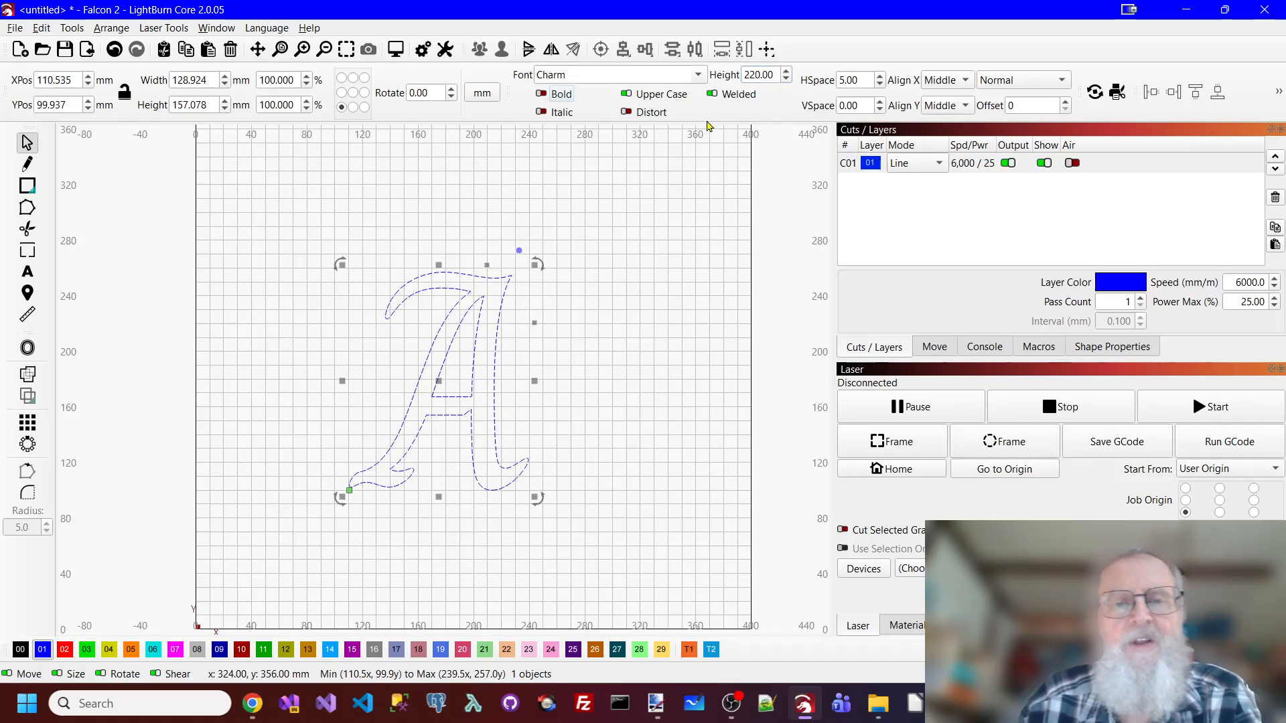
pyautogui.click(574, 363)
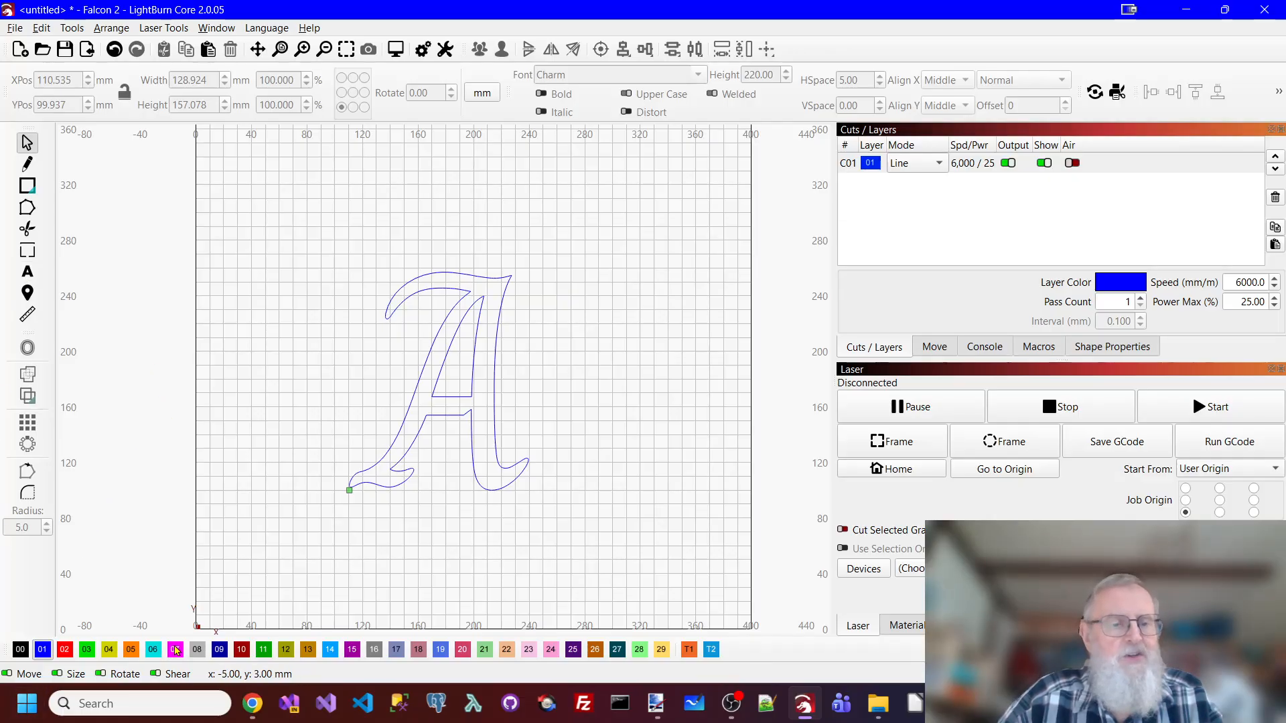
# Add the family surname as Rockwell text on red layer 02
pyautogui.click(64, 649)
pyautogui.click(27, 272)
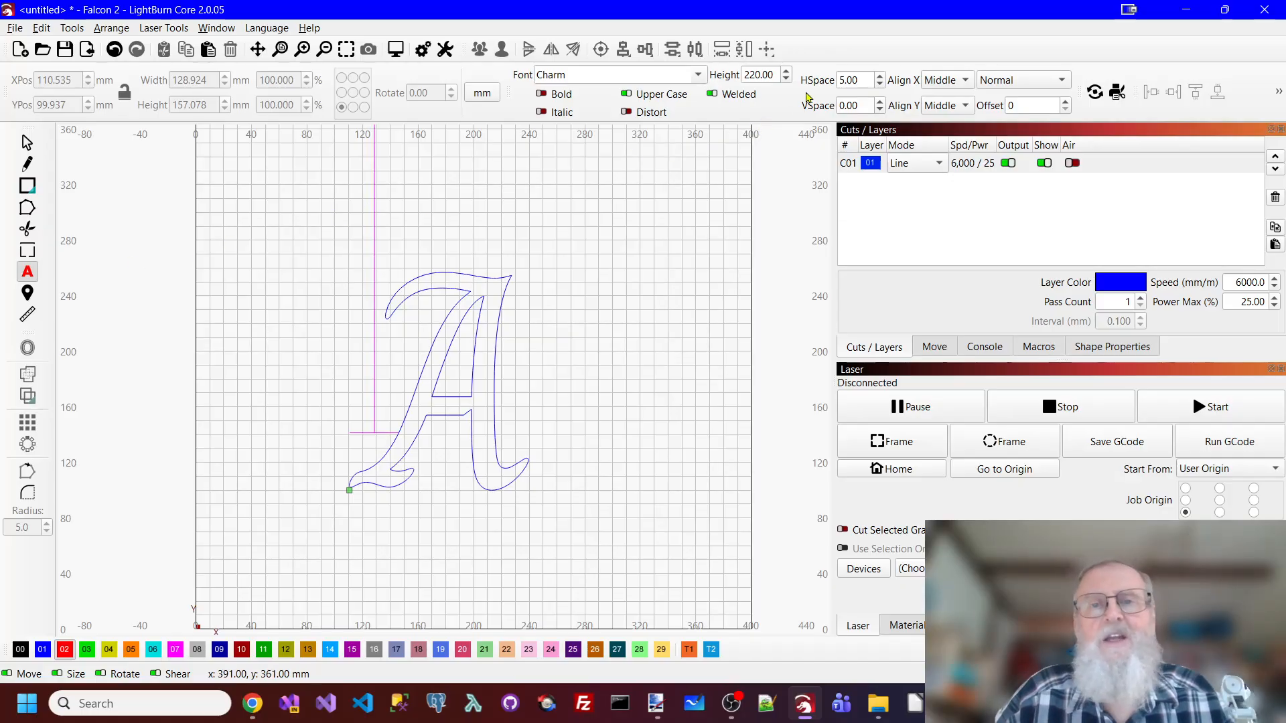
pyautogui.click(698, 77)
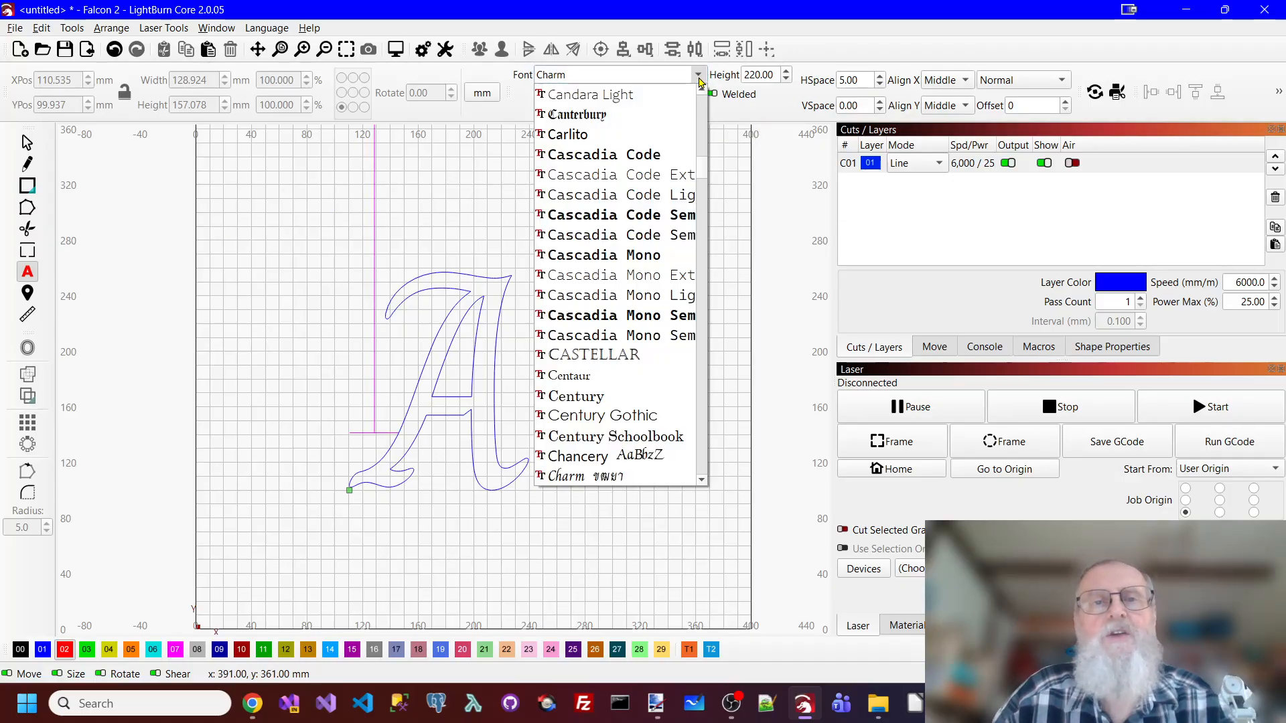
pyautogui.moveTo(703, 187); pyautogui.dragTo(702, 83)
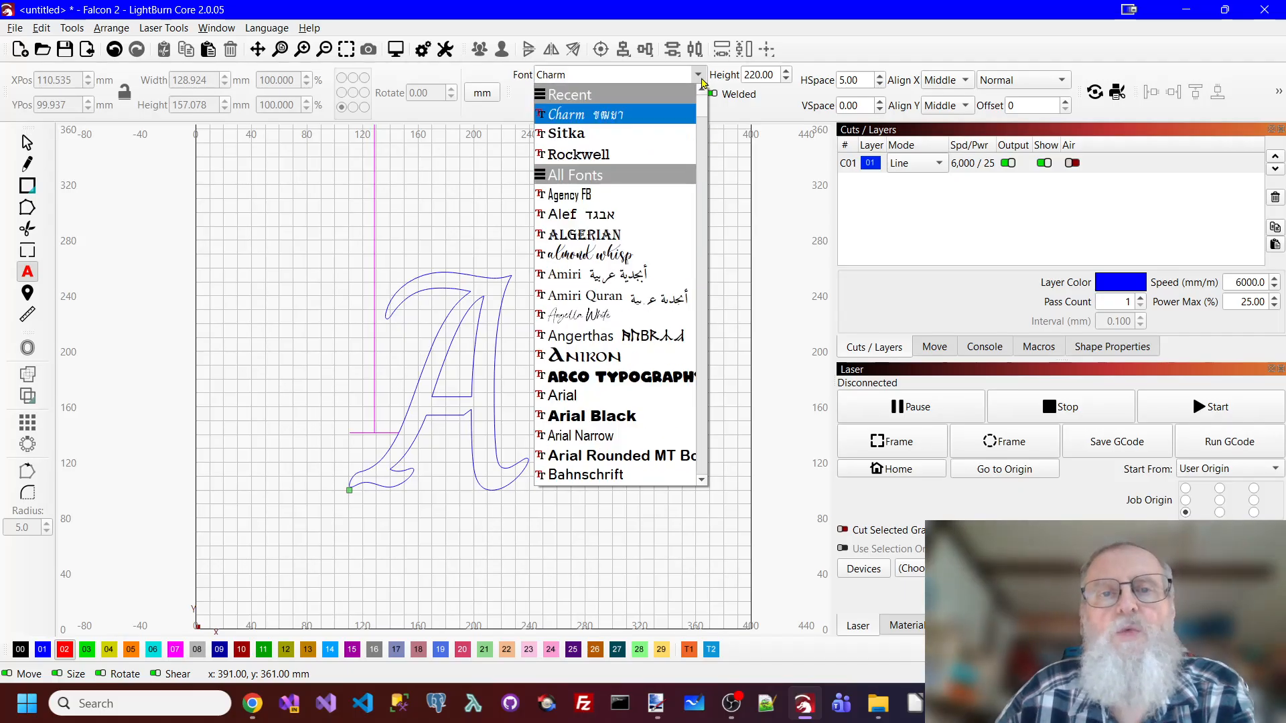
pyautogui.click(628, 158)
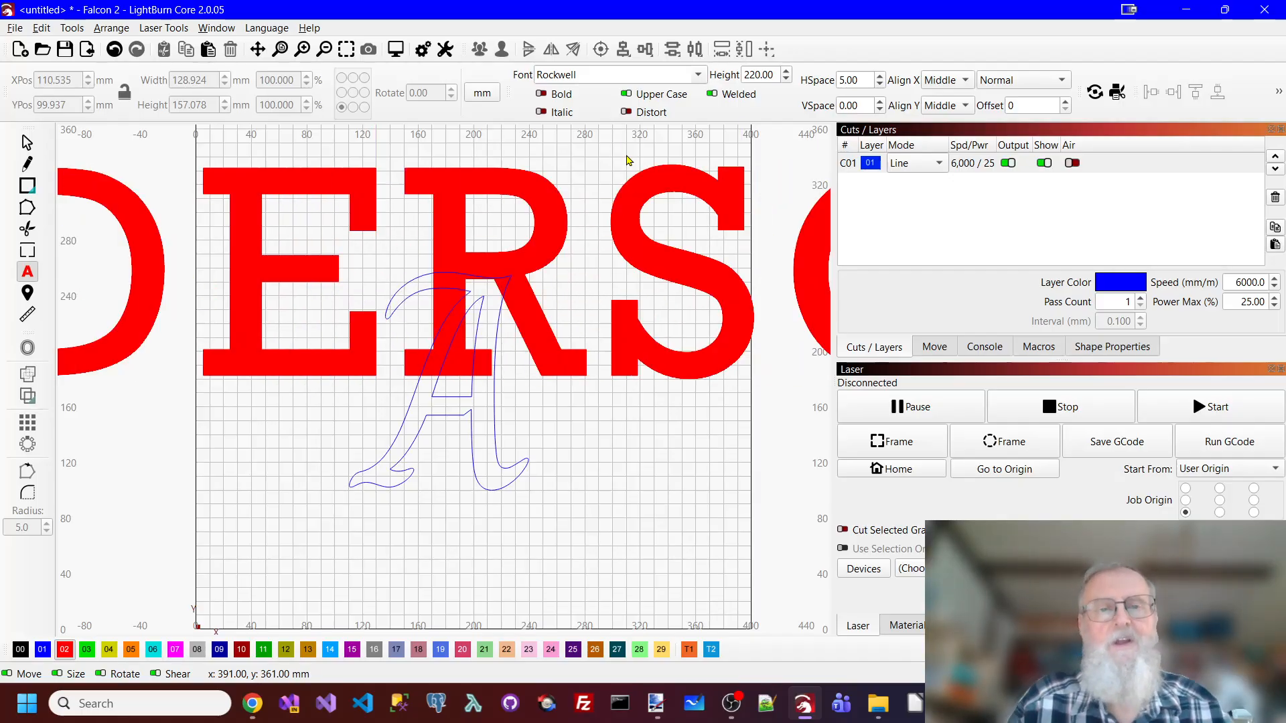
pyautogui.press('Escape')
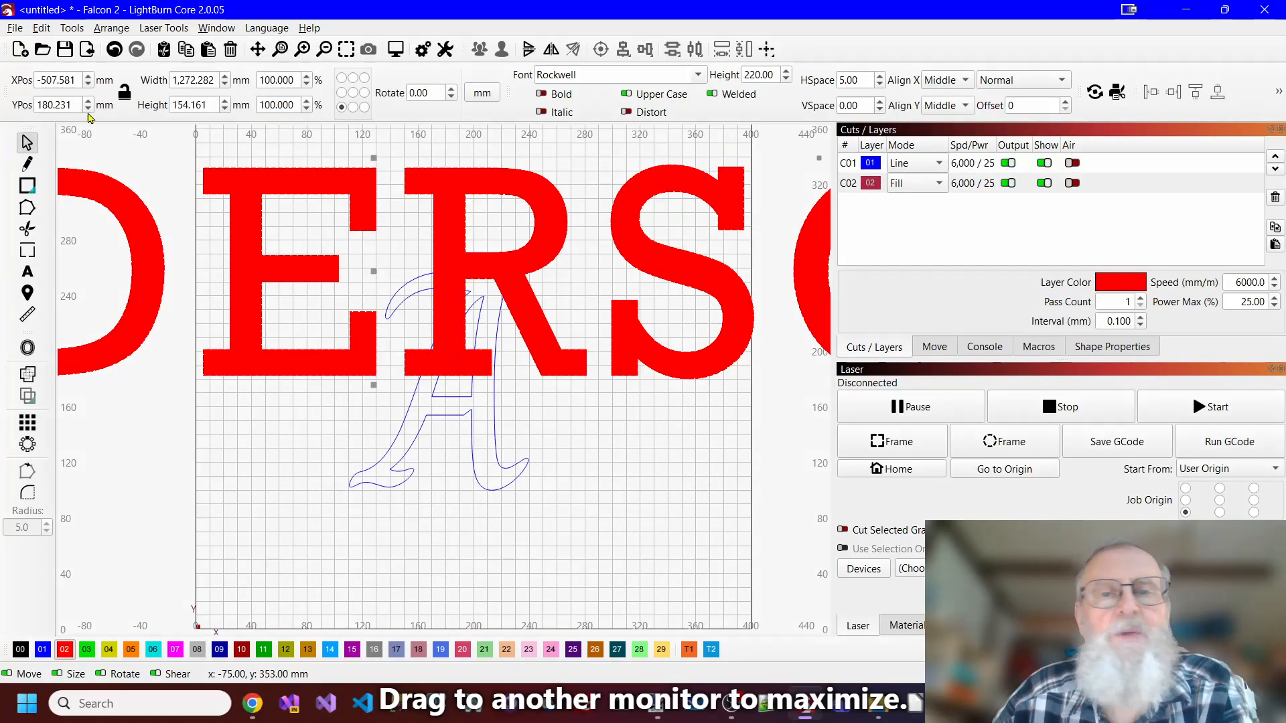
# Set the surname's text height to 25 mm and align its centre with the centre of the letter A
pyautogui.doubleClick(746, 75)
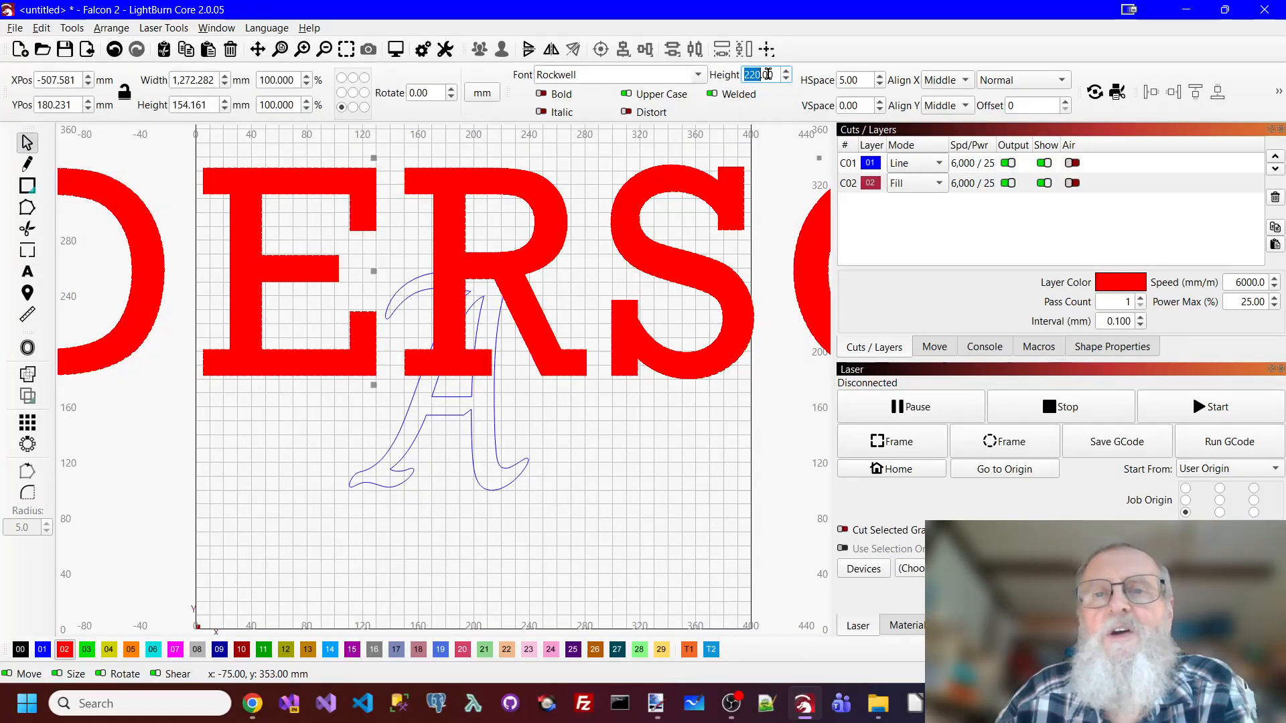
pyautogui.write('25')
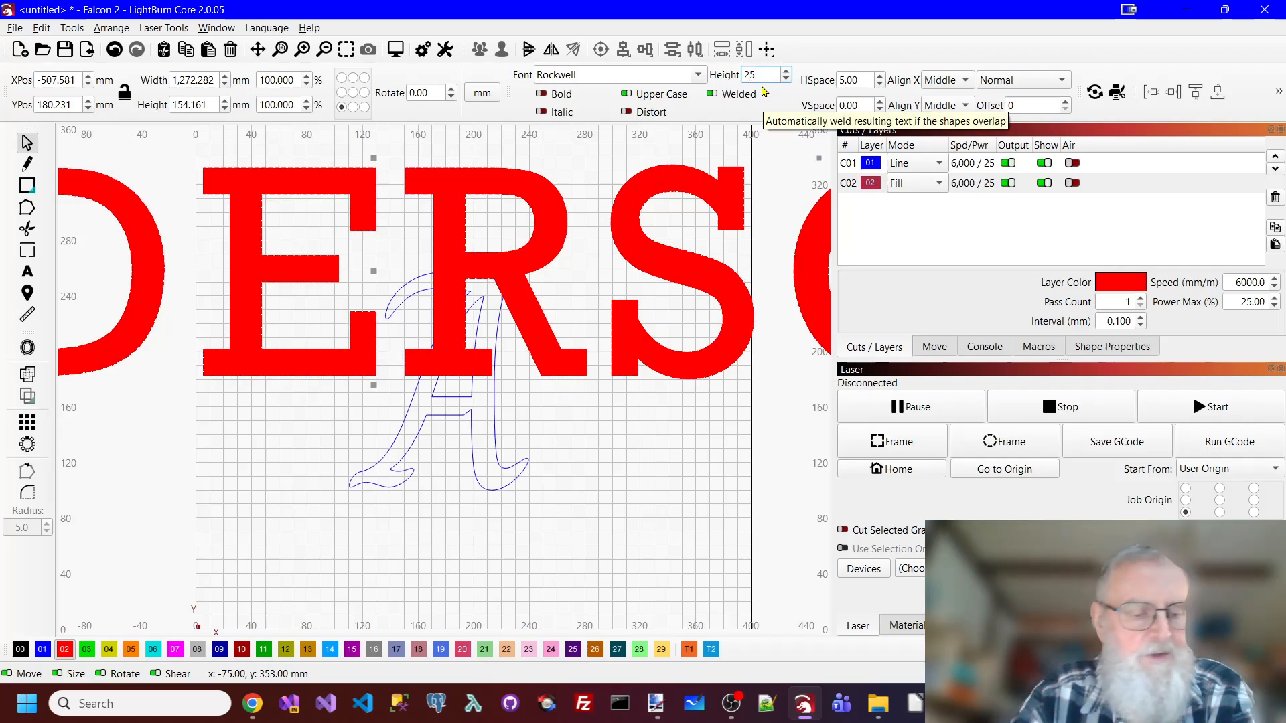
pyautogui.press('Return')
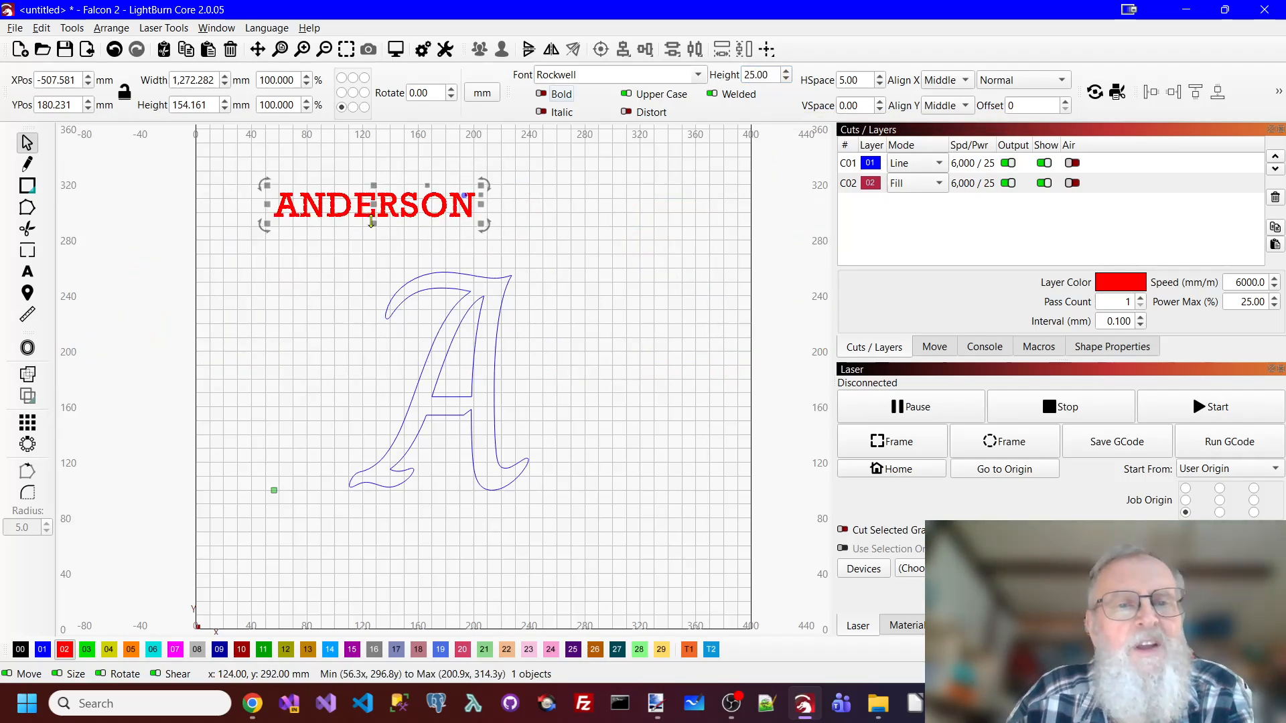
pyautogui.moveTo(380, 223); pyautogui.dragTo(452, 406)
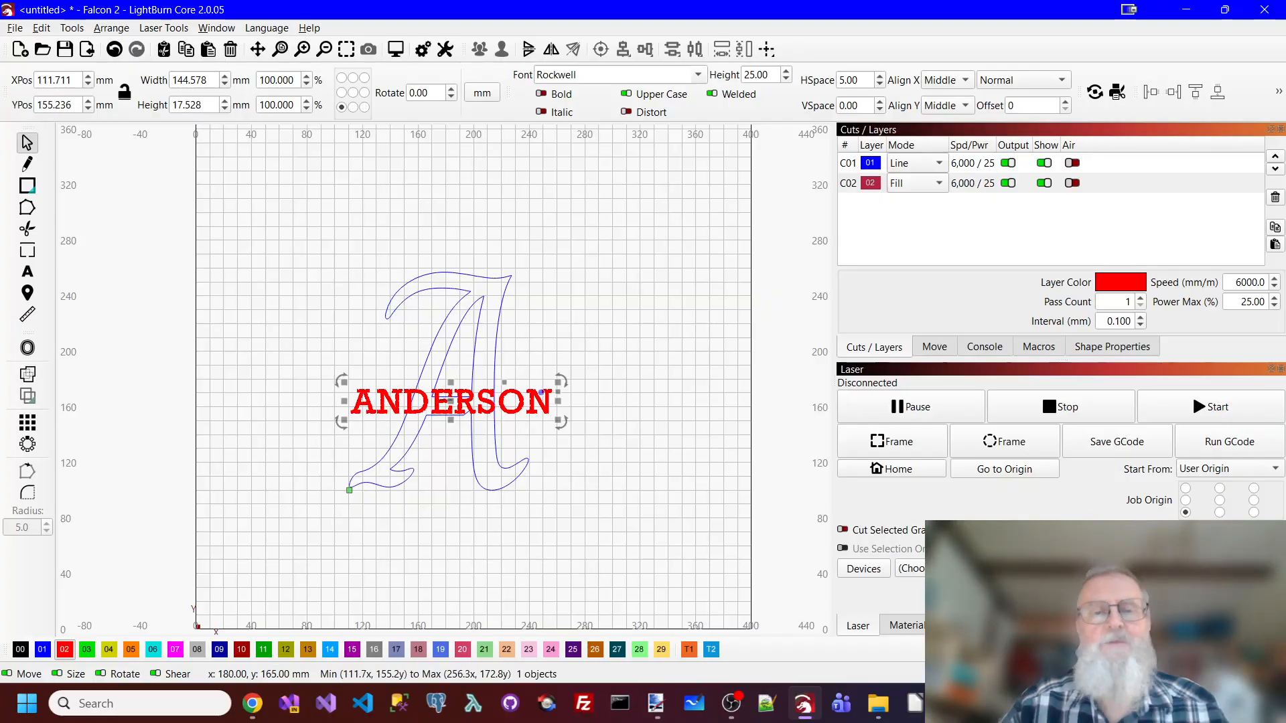
pyautogui.keyDown('shift'); pyautogui.click(497, 336); pyautogui.keyUp('shift')
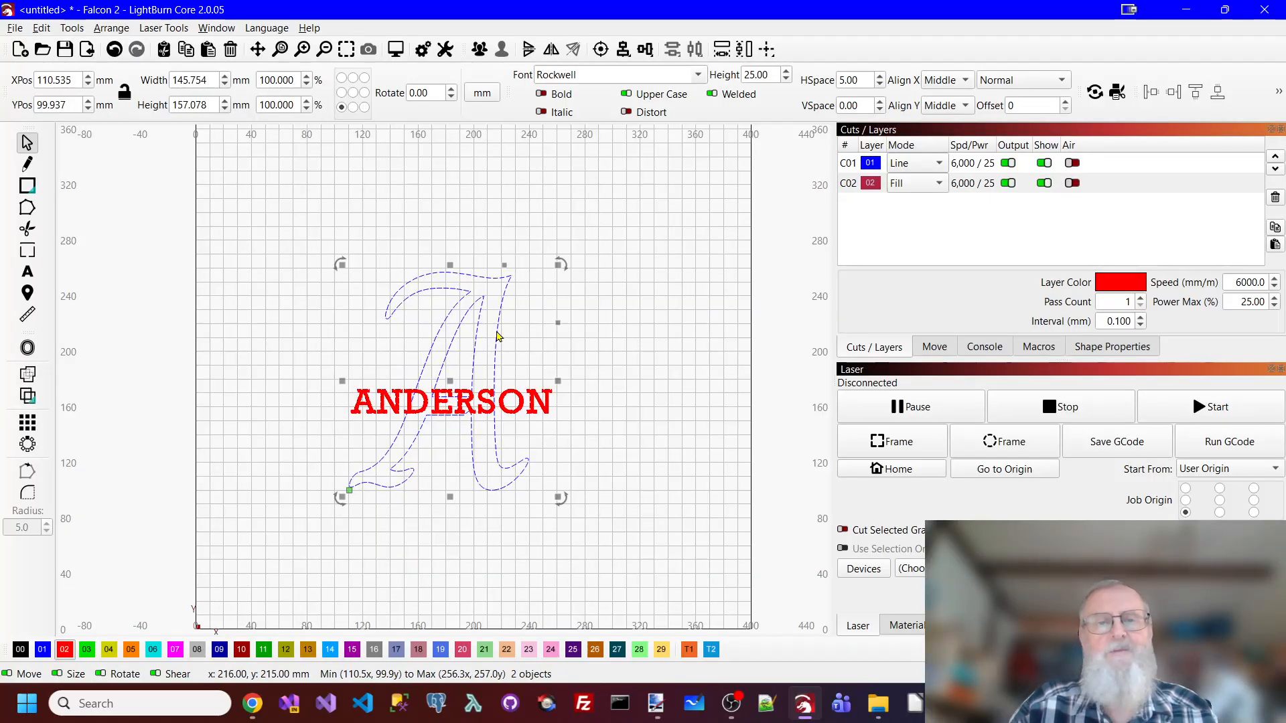
pyautogui.click(600, 48)
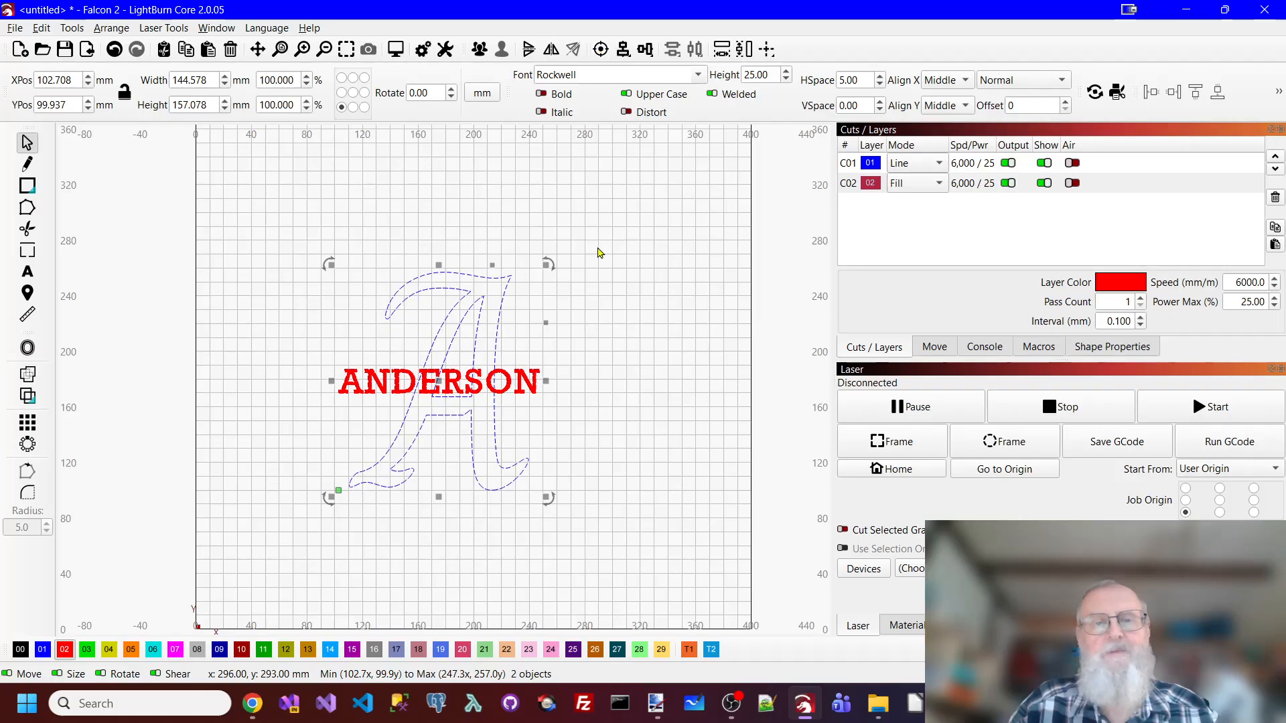
pyautogui.click(601, 406)
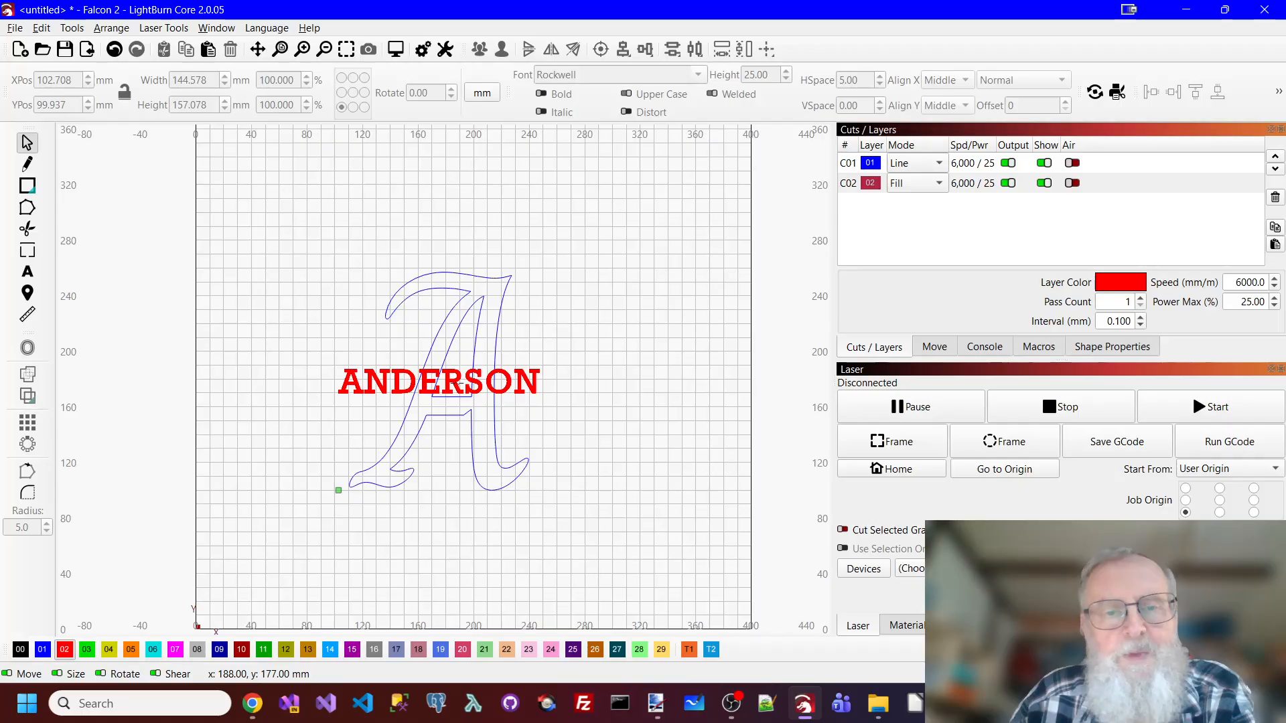
# Lower the surname over the crossbar of the letter A and assign it to blue layer 01
pyautogui.click(461, 384)
pyautogui.press('Down')
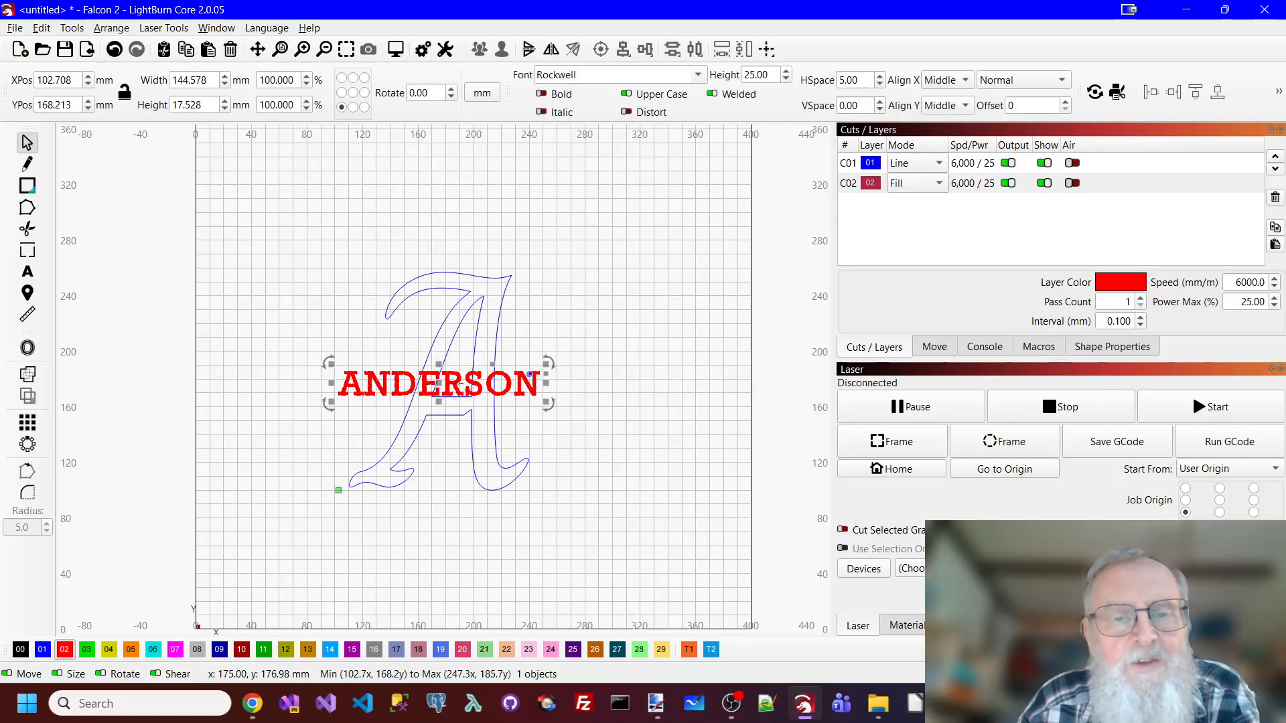
pyautogui.moveTo(460, 384)
pyautogui.mouseDown()
pyautogui.moveTo(460, 400)
pyautogui.moveTo(459, 387)
pyautogui.mouseUp()
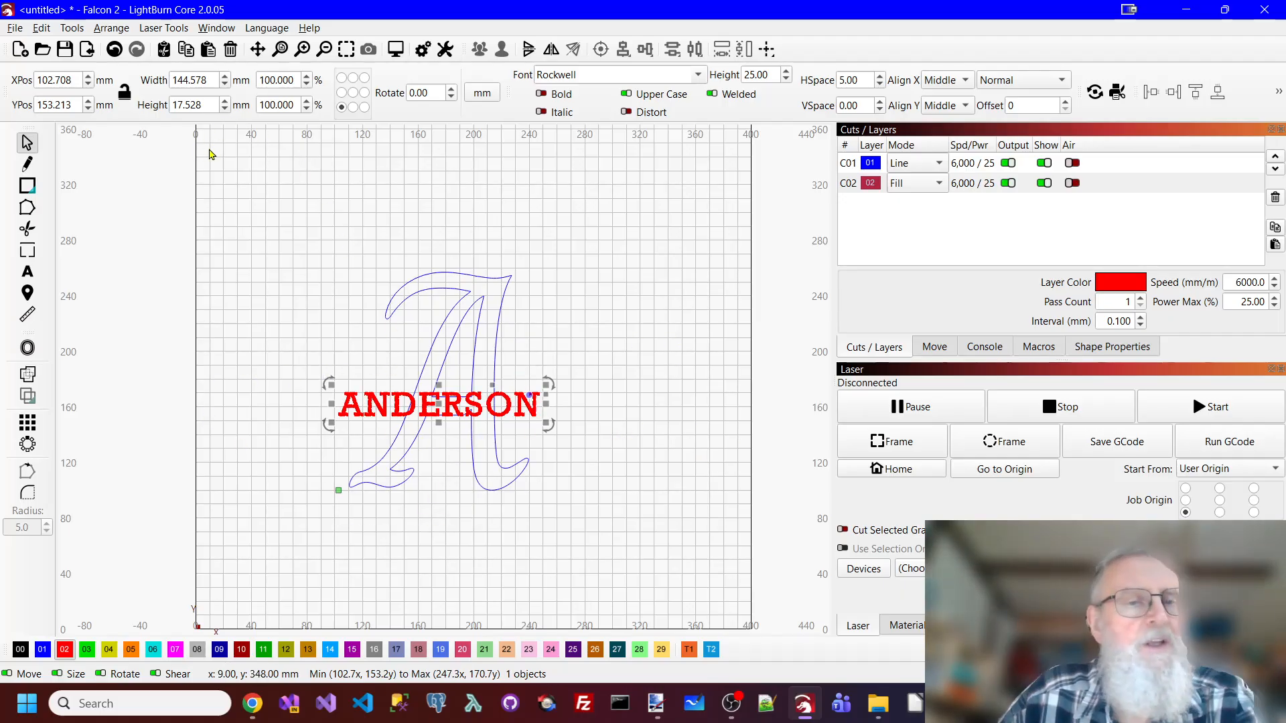
pyautogui.click(42, 649)
# Draw a rectangle about 26 mm wide and 10 mm high in the empty area above and left of the letter A
pyautogui.click(27, 186)
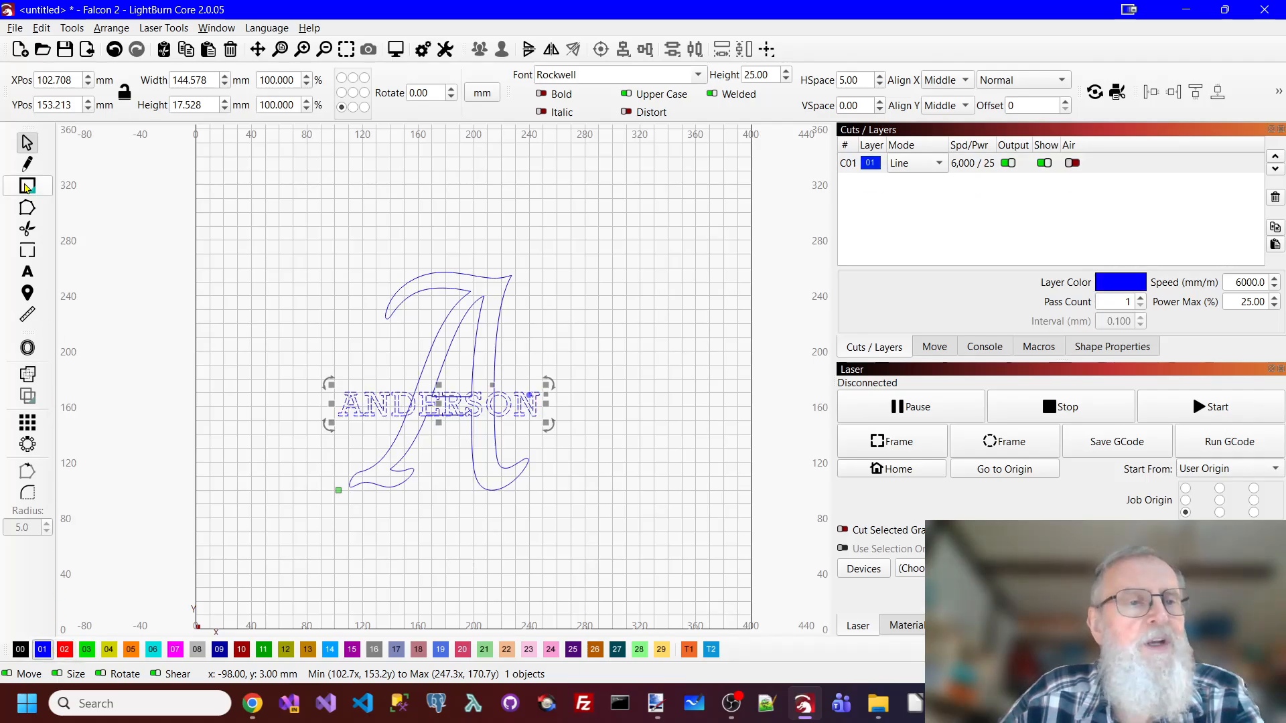
pyautogui.moveTo(245, 194)
pyautogui.mouseDown()
pyautogui.moveTo(255, 211)
pyautogui.moveTo(281, 208)
pyautogui.mouseUp()
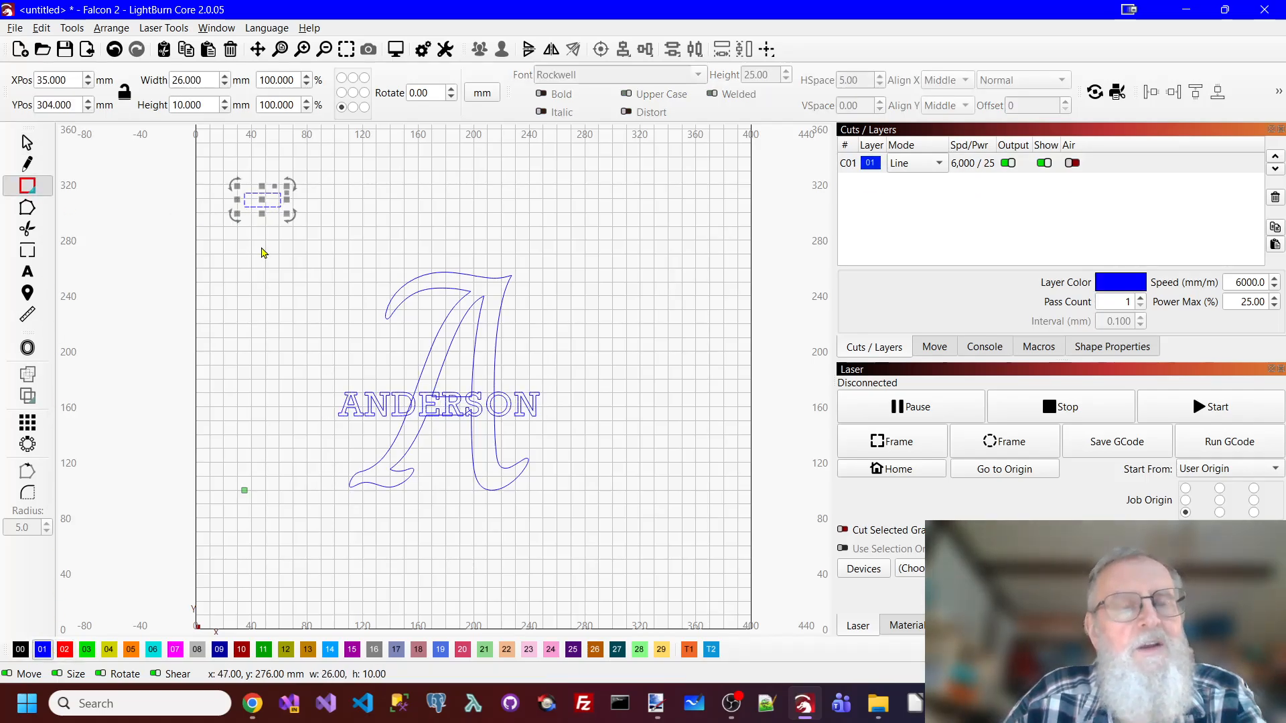
pyautogui.click(536, 417)
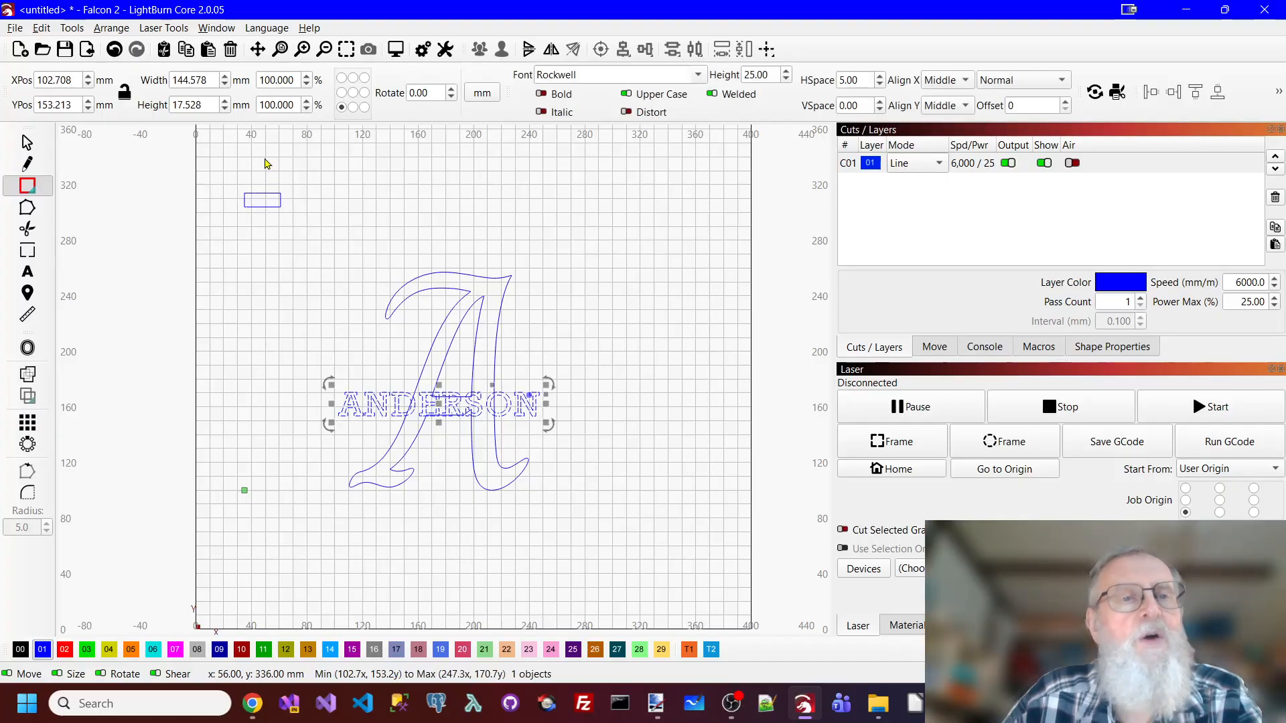
pyautogui.press('Escape')
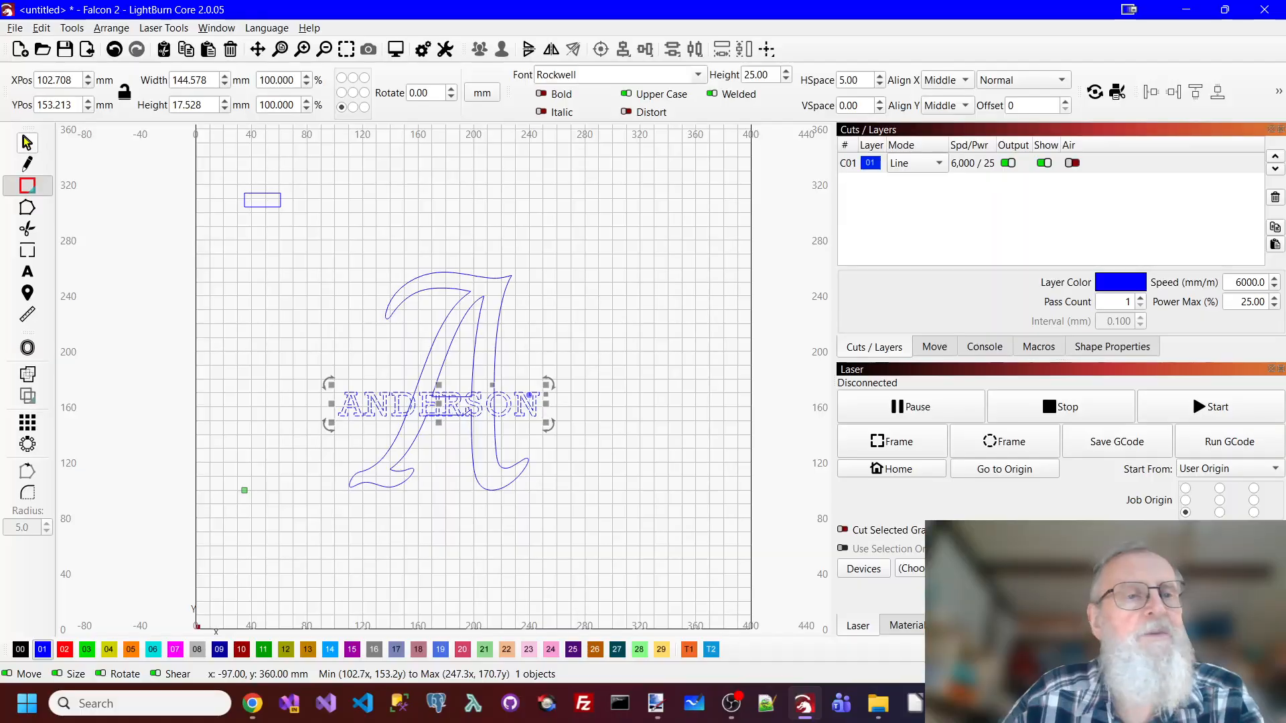
pyautogui.click(269, 210)
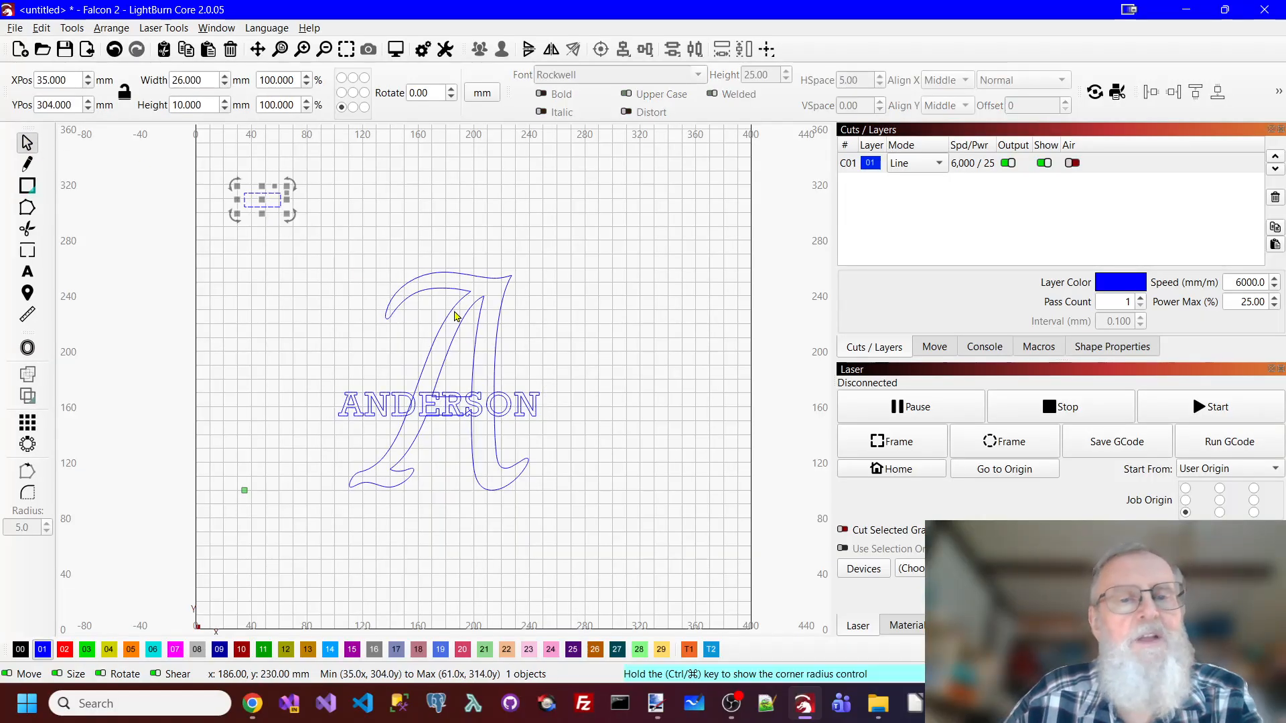
# Resize the surname text to 150 mm wide and 30 mm high
pyautogui.click(538, 405)
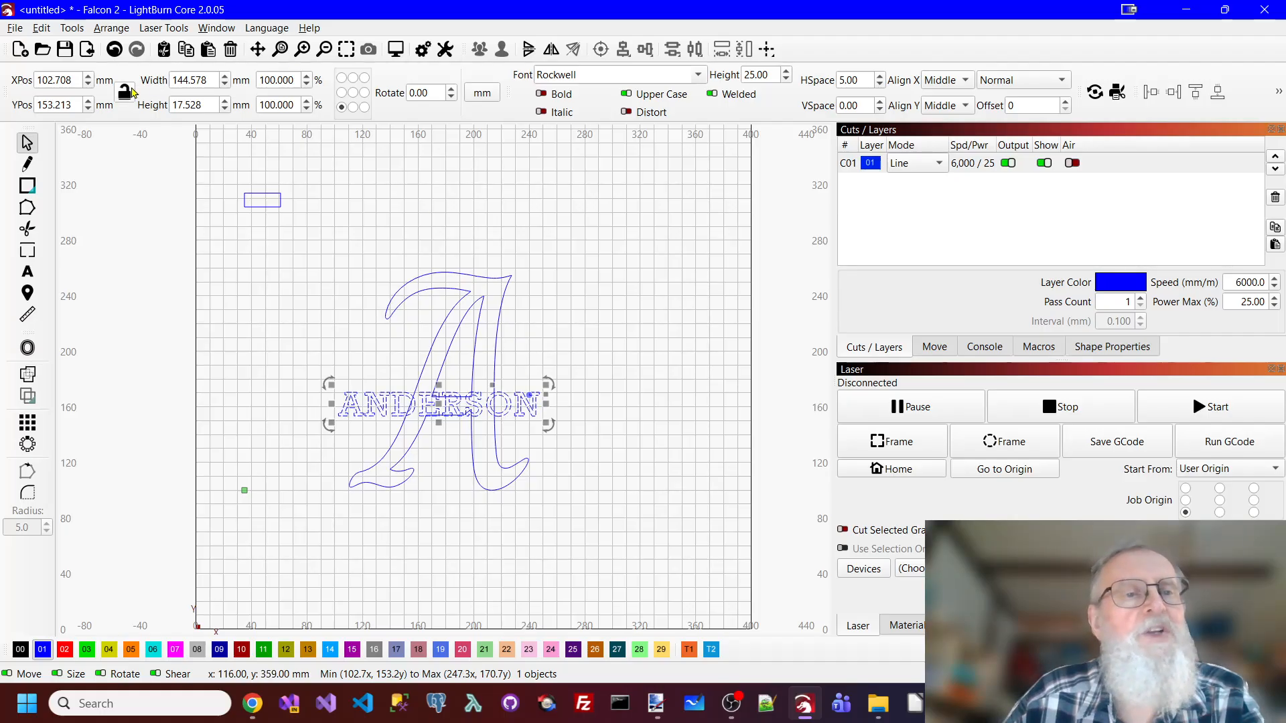
pyautogui.doubleClick(217, 79)
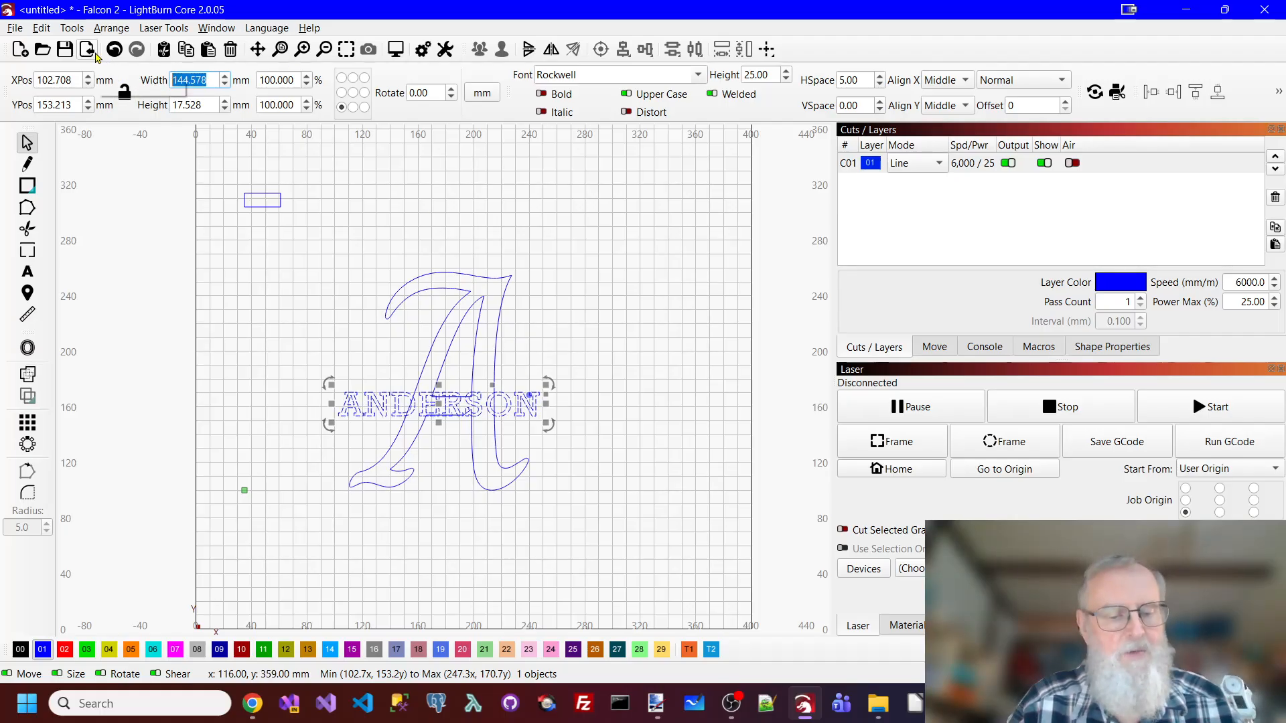
pyautogui.write('1')
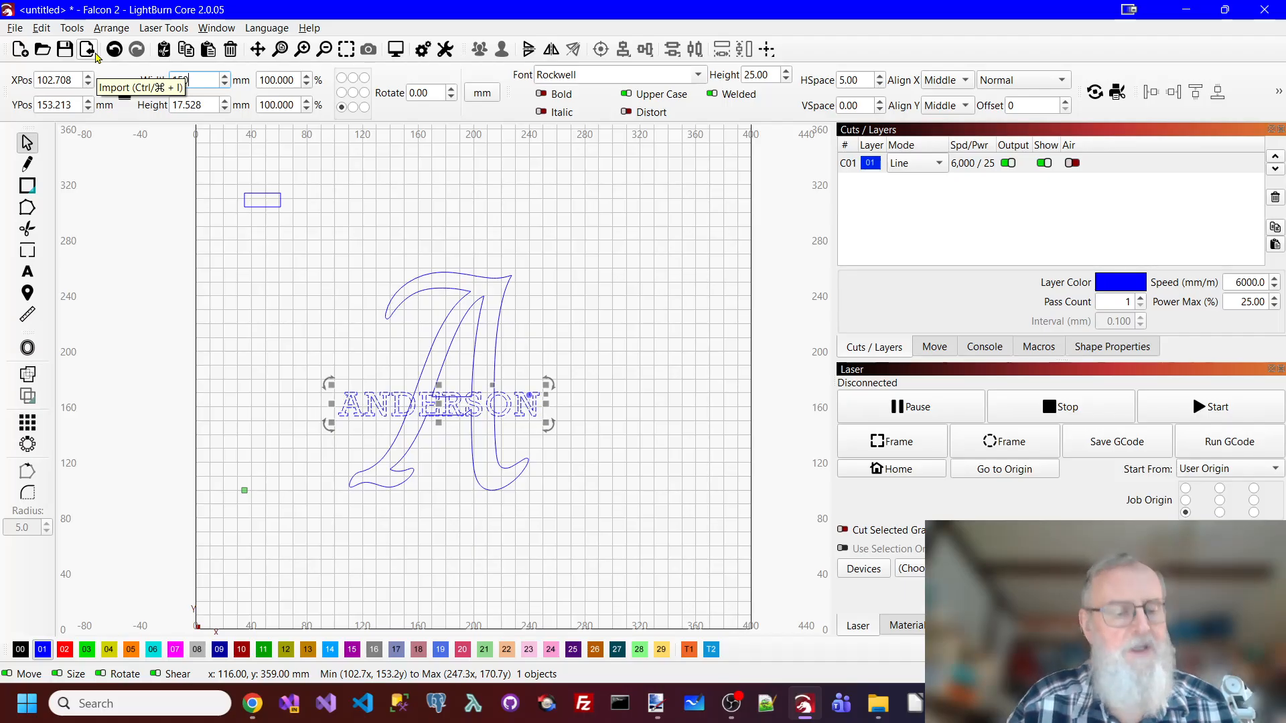
pyautogui.write('50')
pyautogui.press('Tab')
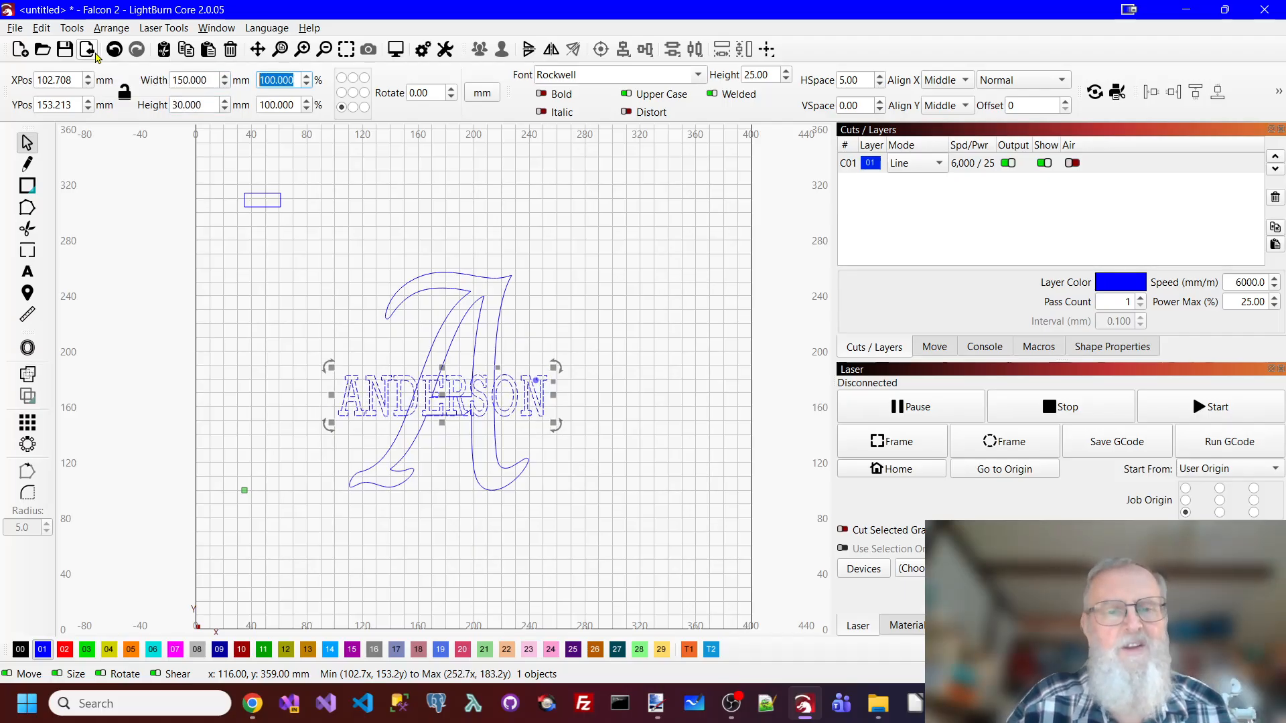
# Resize the surname text to 145 mm wide and 25 mm high
pyautogui.moveTo(212, 80); pyautogui.dragTo(149, 65)
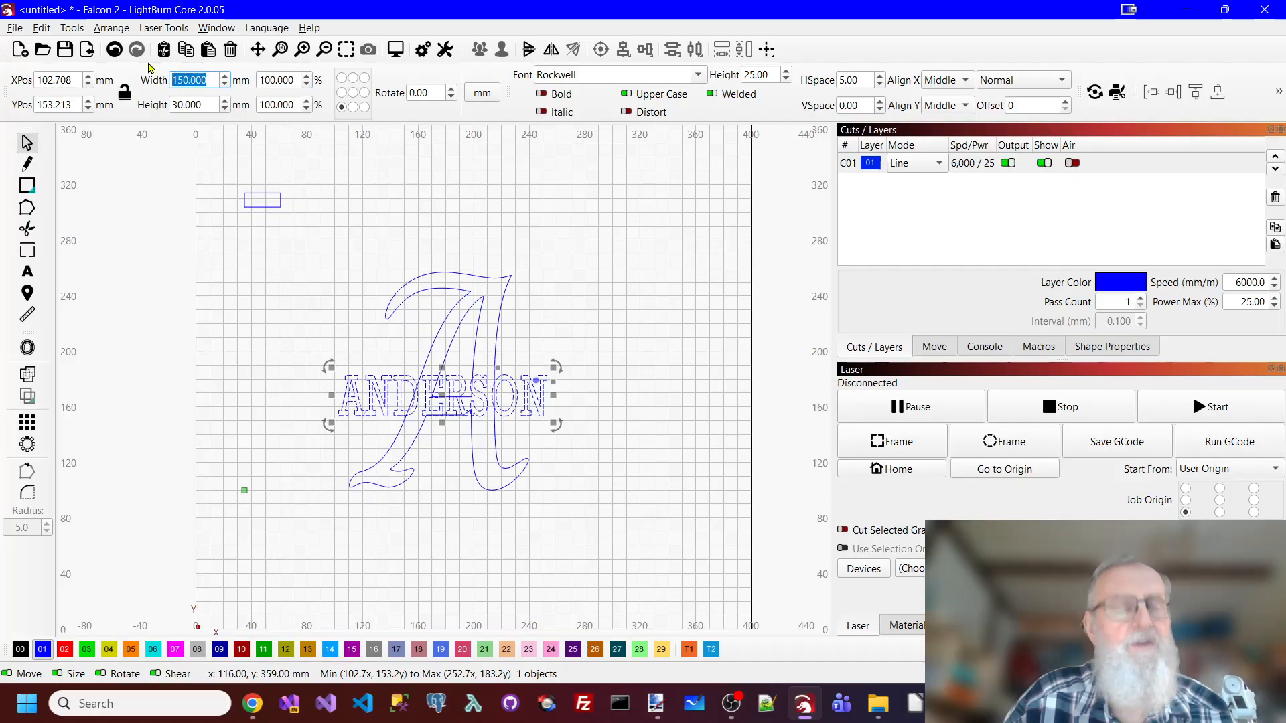
pyautogui.write('145')
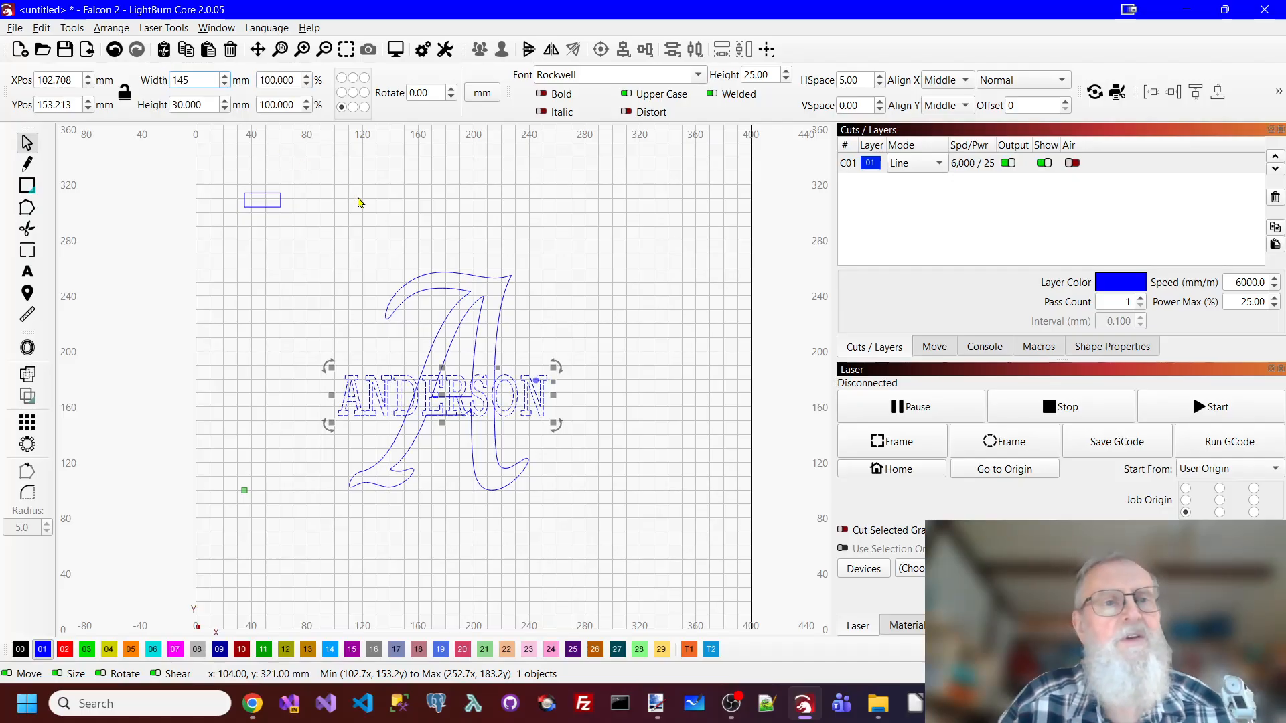
pyautogui.click(210, 101)
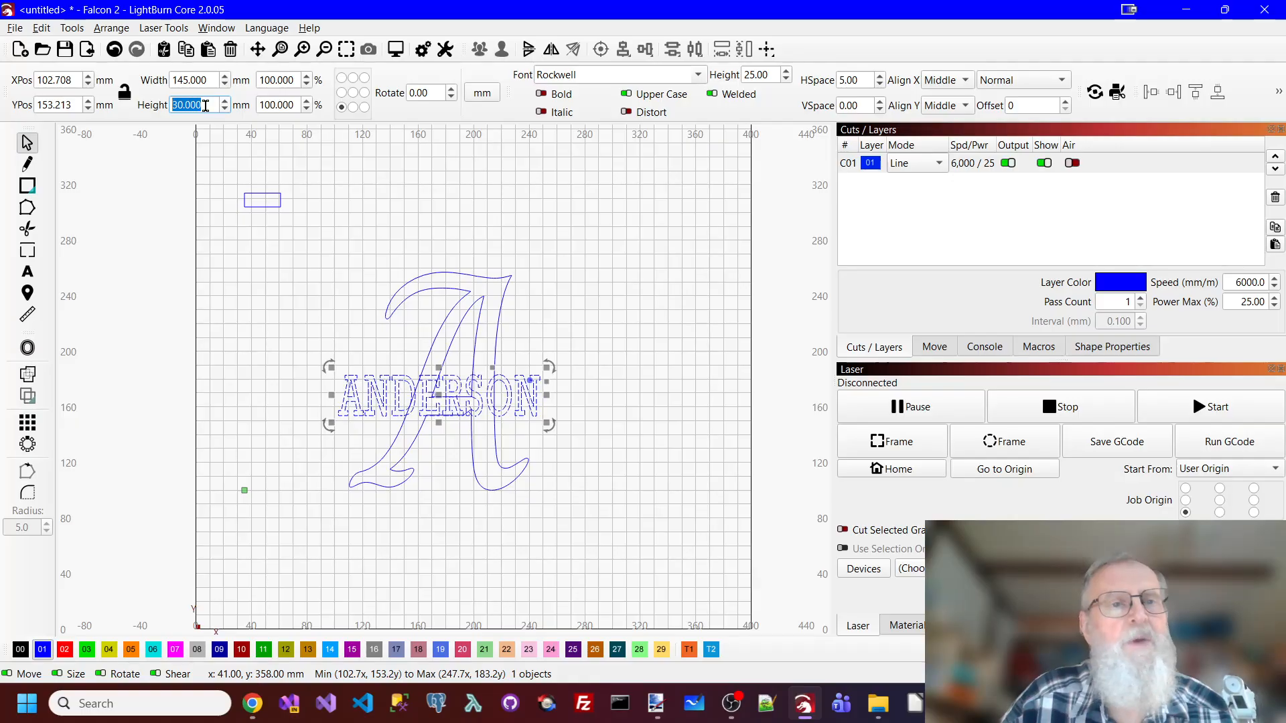
pyautogui.write('25')
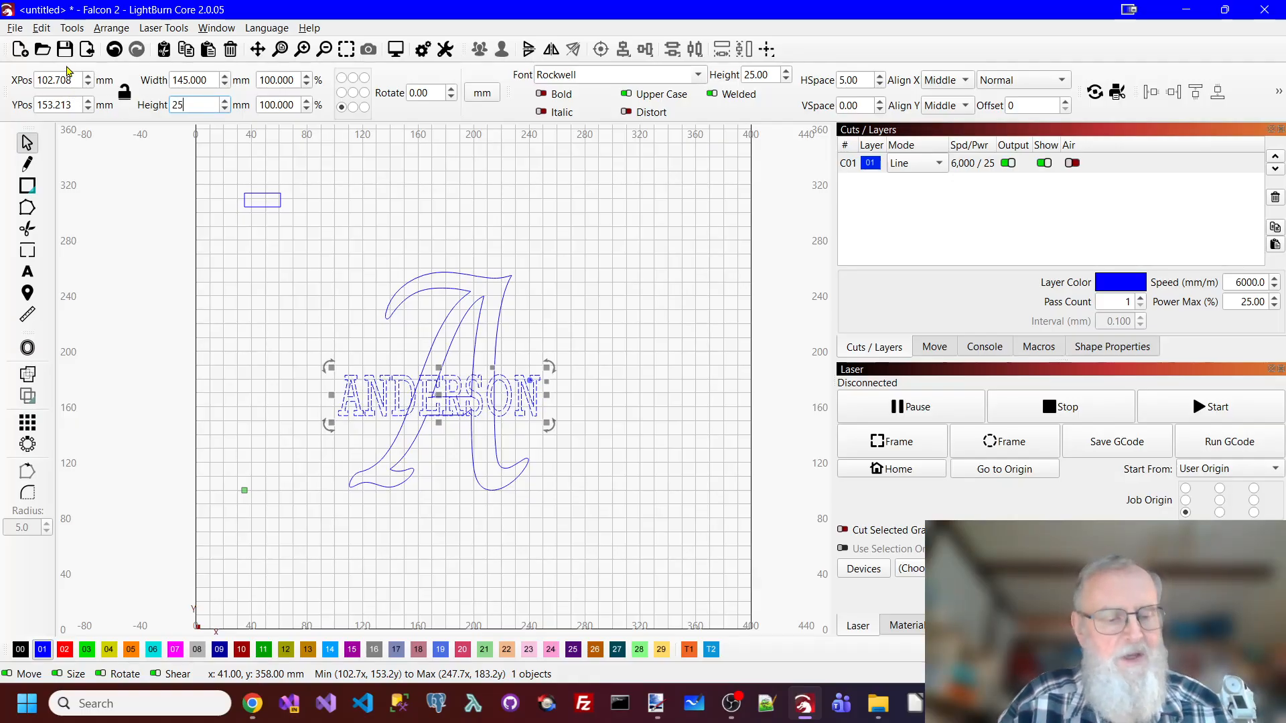
pyautogui.press('Return')
pyautogui.click(526, 308)
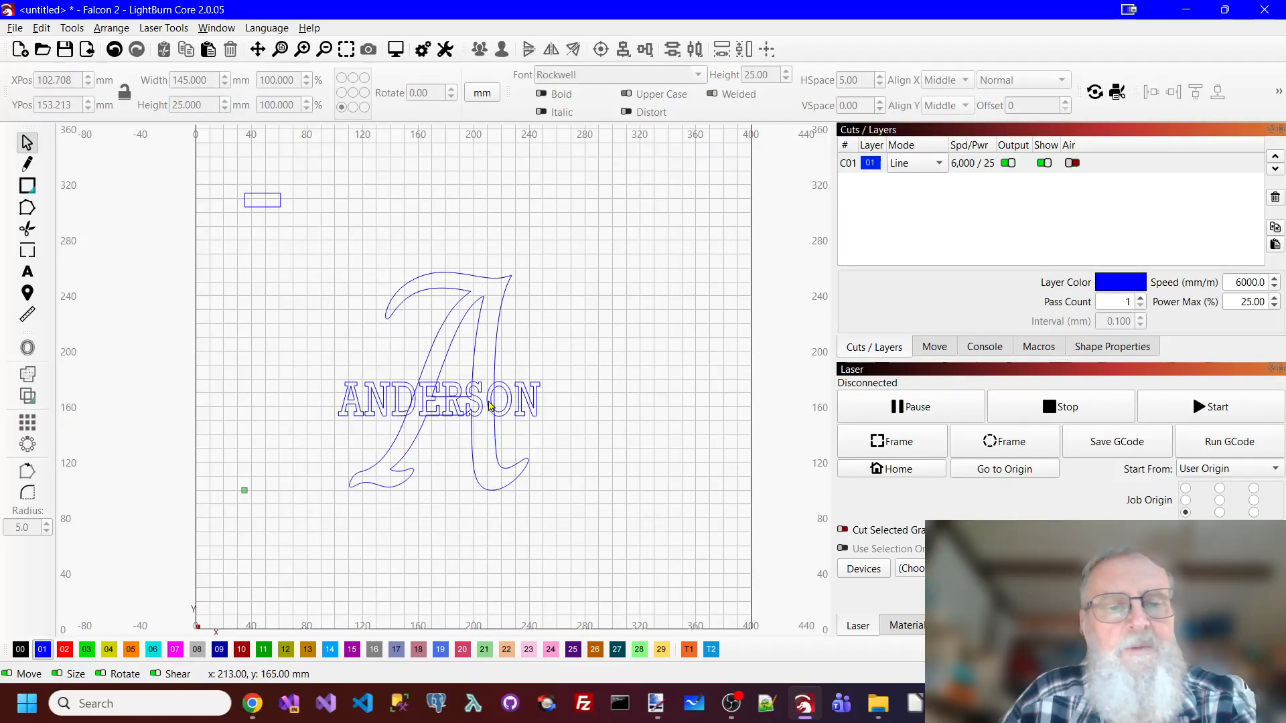
# Assign the surname to red layer 02 and align it with the letter A using Align V-Center
pyautogui.click(453, 402)
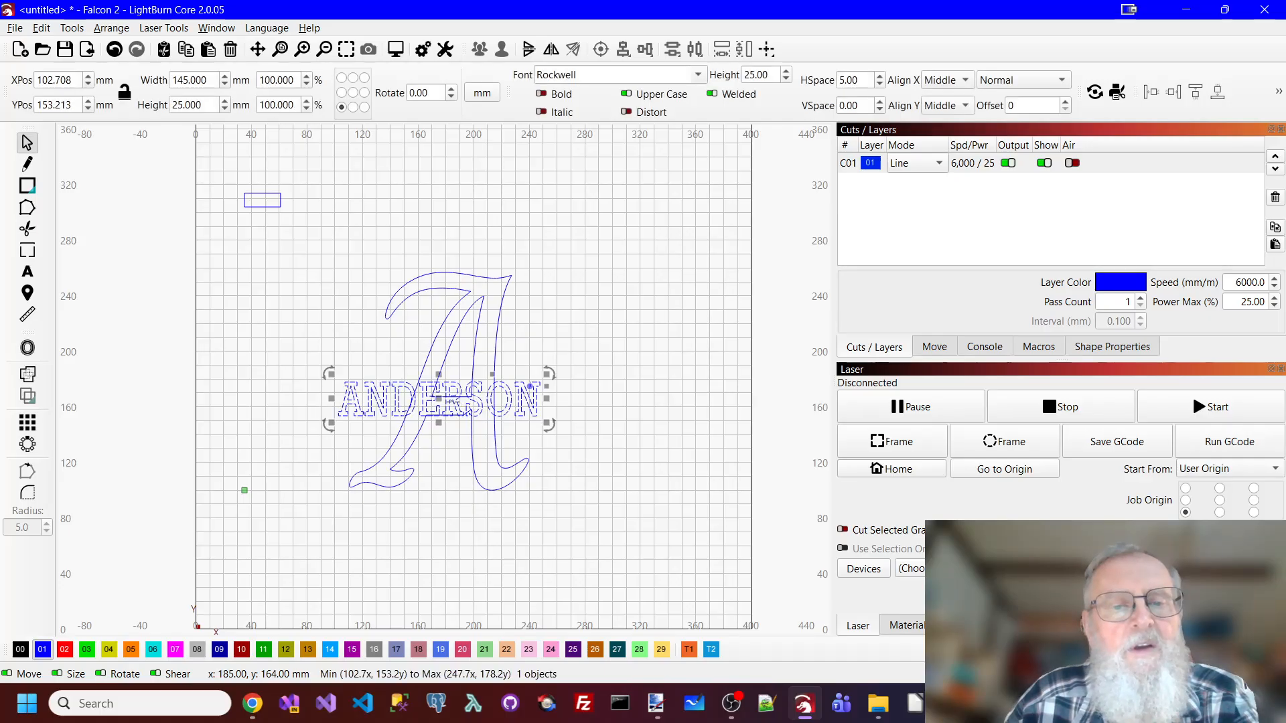
pyautogui.click(64, 649)
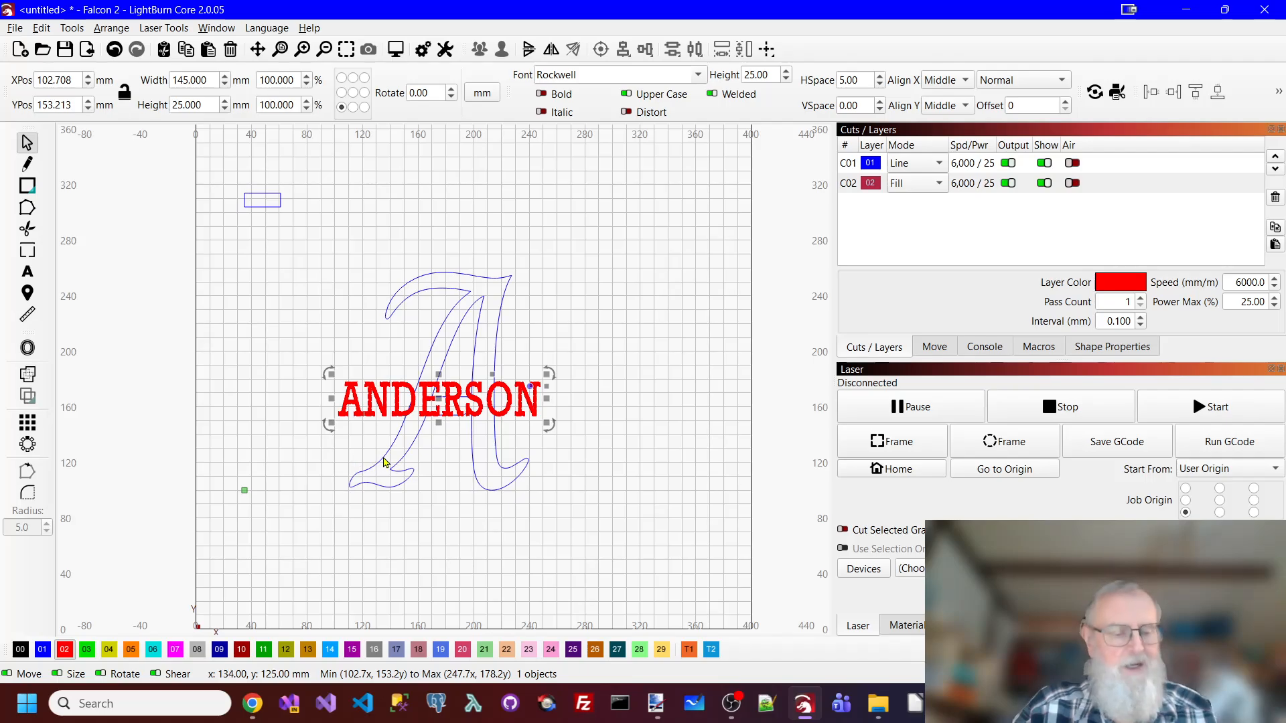
pyautogui.keyDown('shift'); pyautogui.click(501, 315); pyautogui.keyUp('shift')
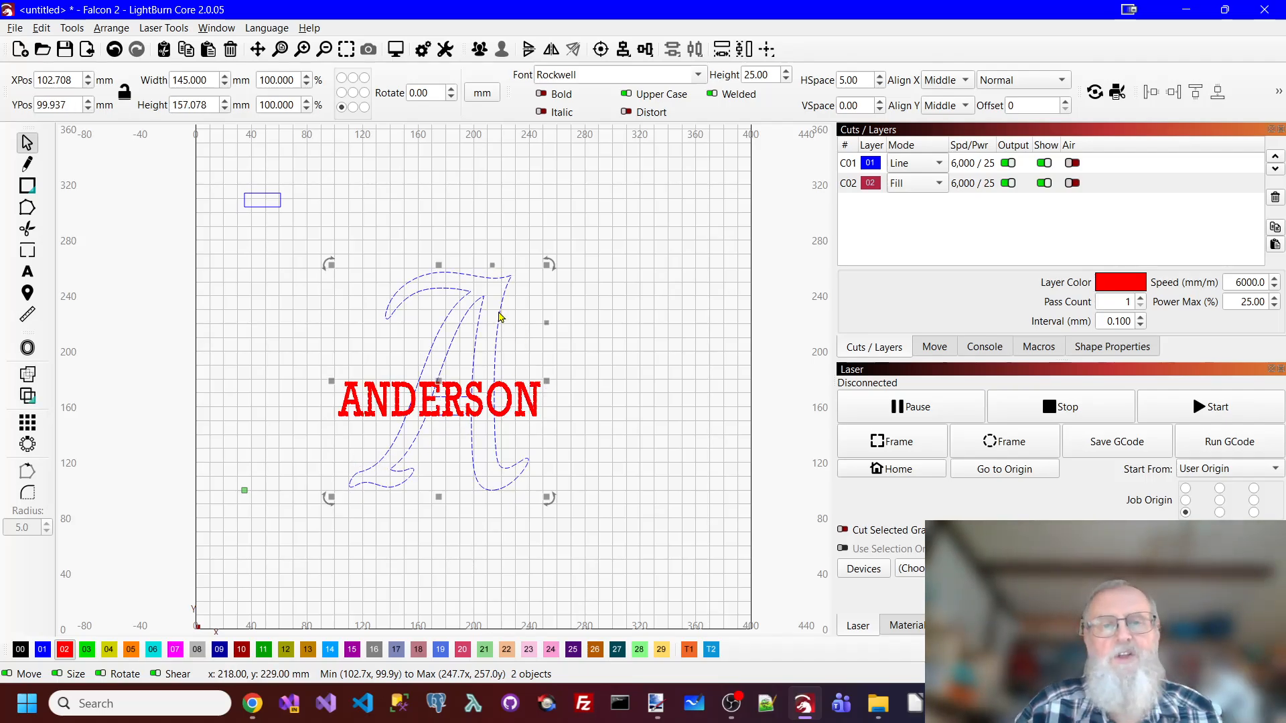
pyautogui.click(623, 49)
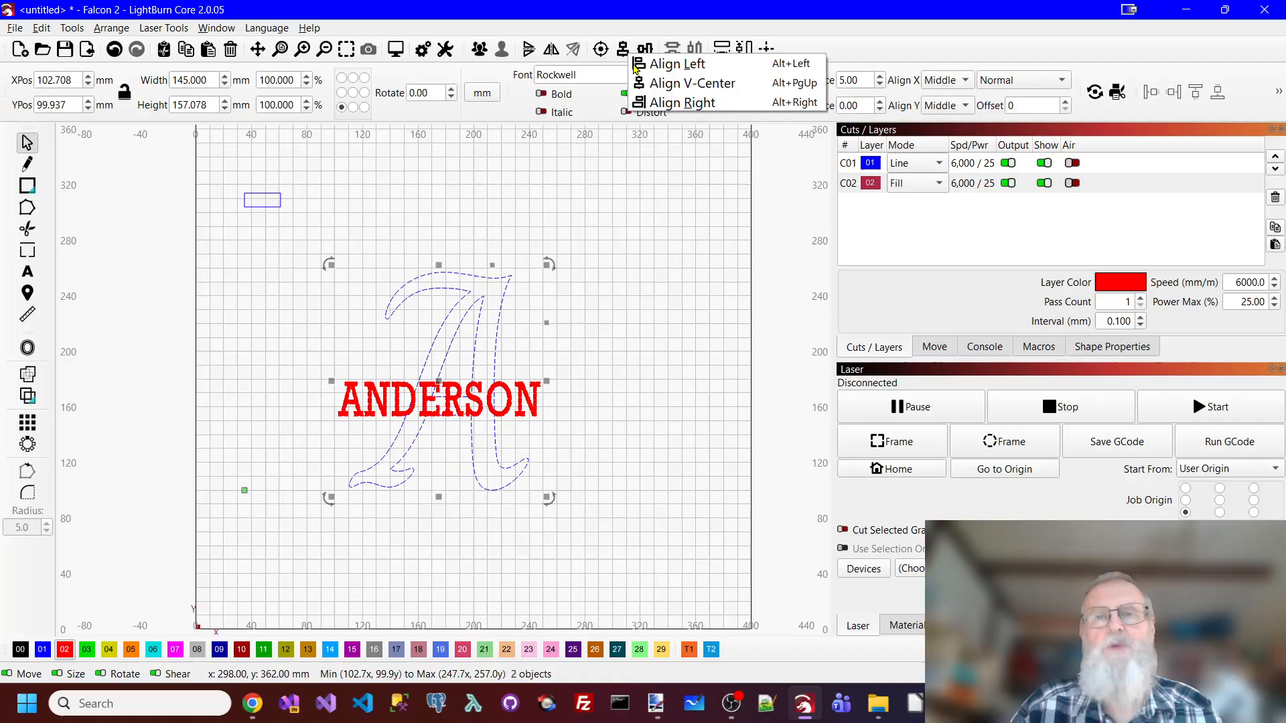
pyautogui.click(690, 83)
pyautogui.click(624, 342)
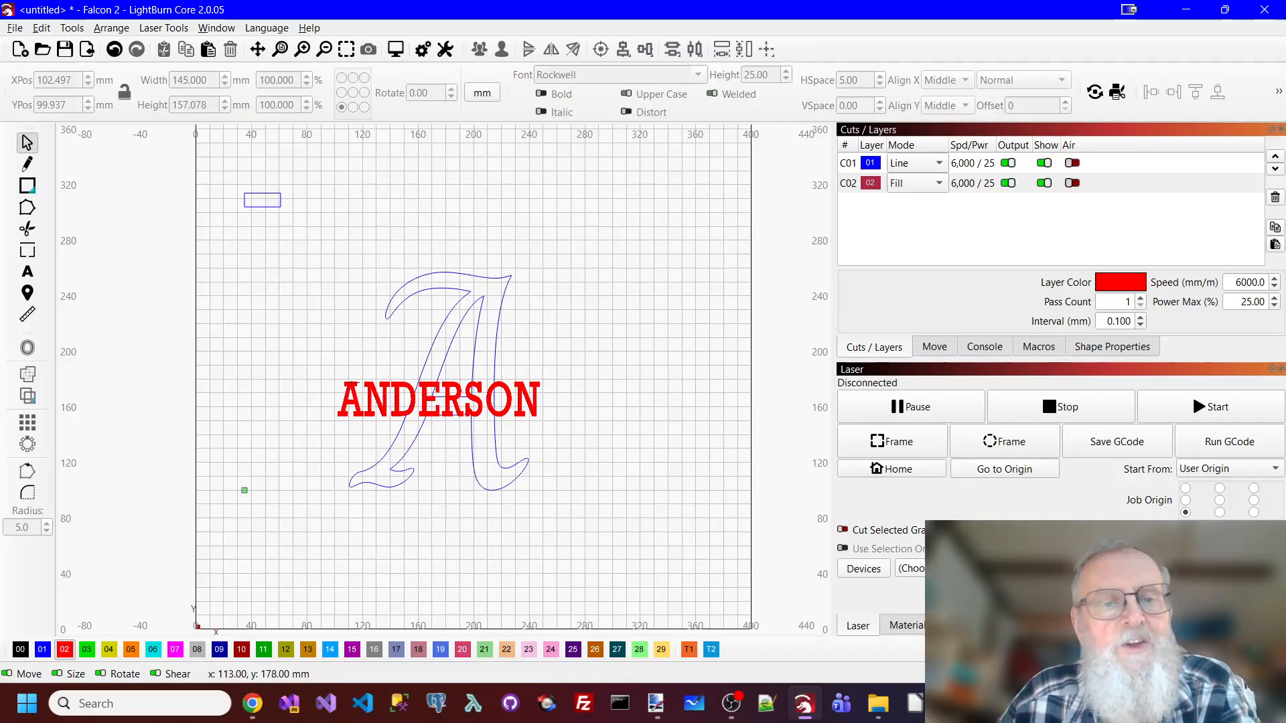
# Resize the small rectangle above and left of the letter A into a bar 150 mm wide and 2 mm high
pyautogui.click(352, 381)
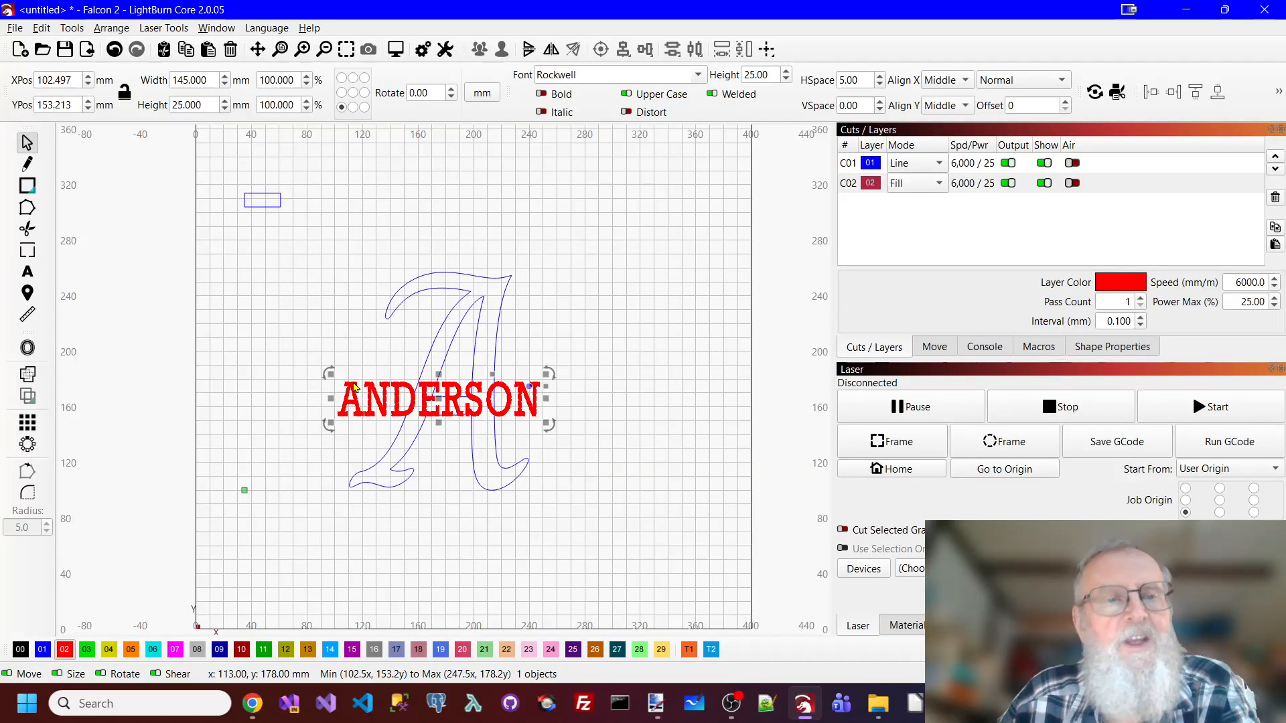
pyautogui.click(281, 202)
pyautogui.click(281, 202)
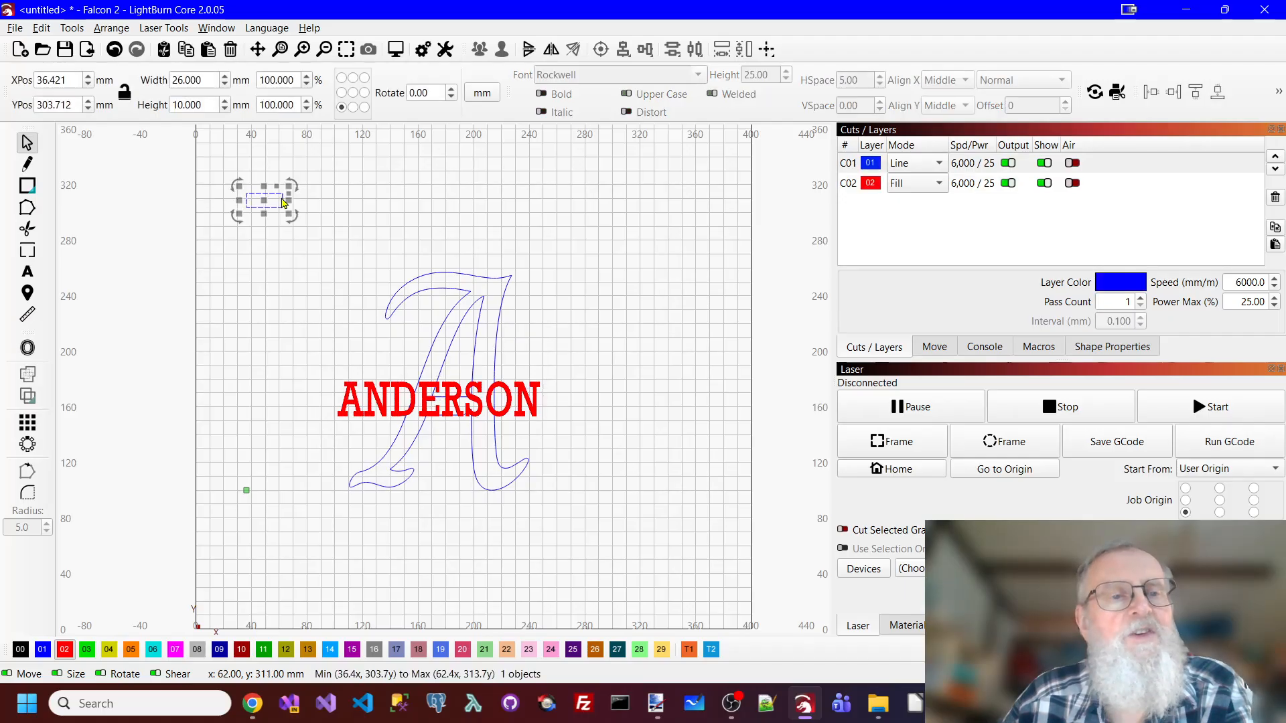
pyautogui.click(211, 81)
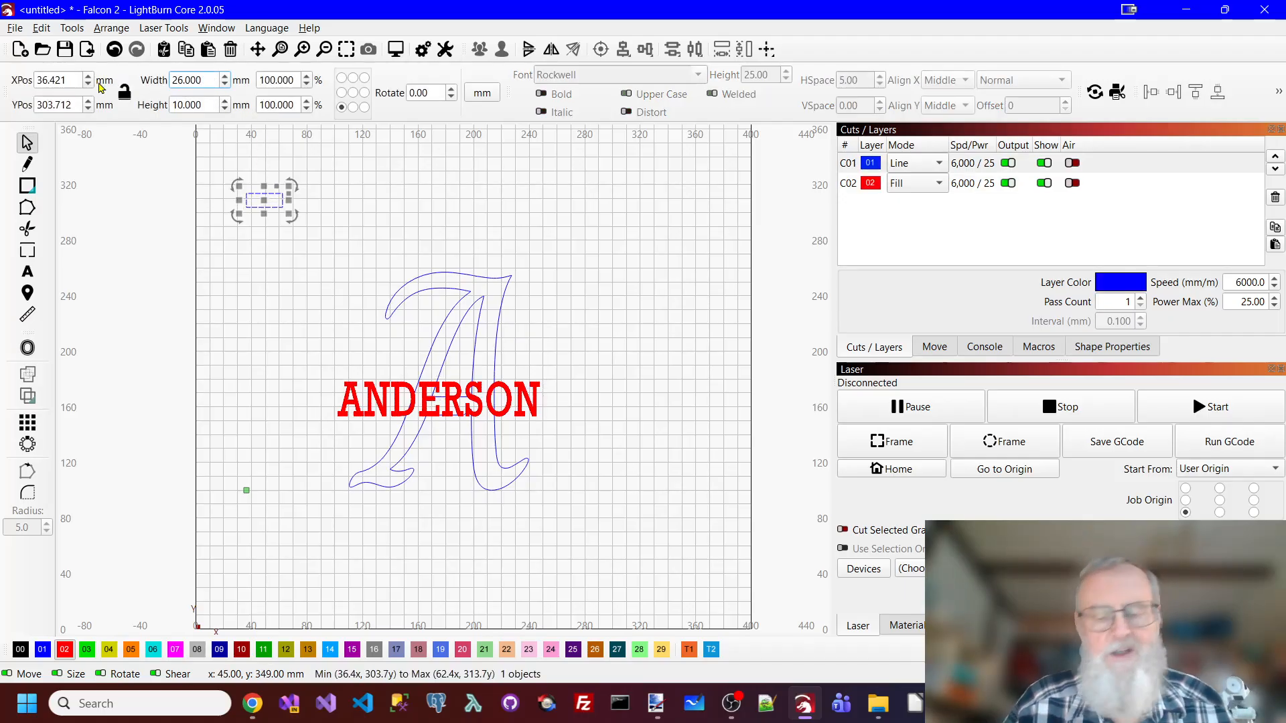
pyautogui.press('BackSpace')
pyautogui.press('BackSpace')
pyautogui.press('BackSpace')
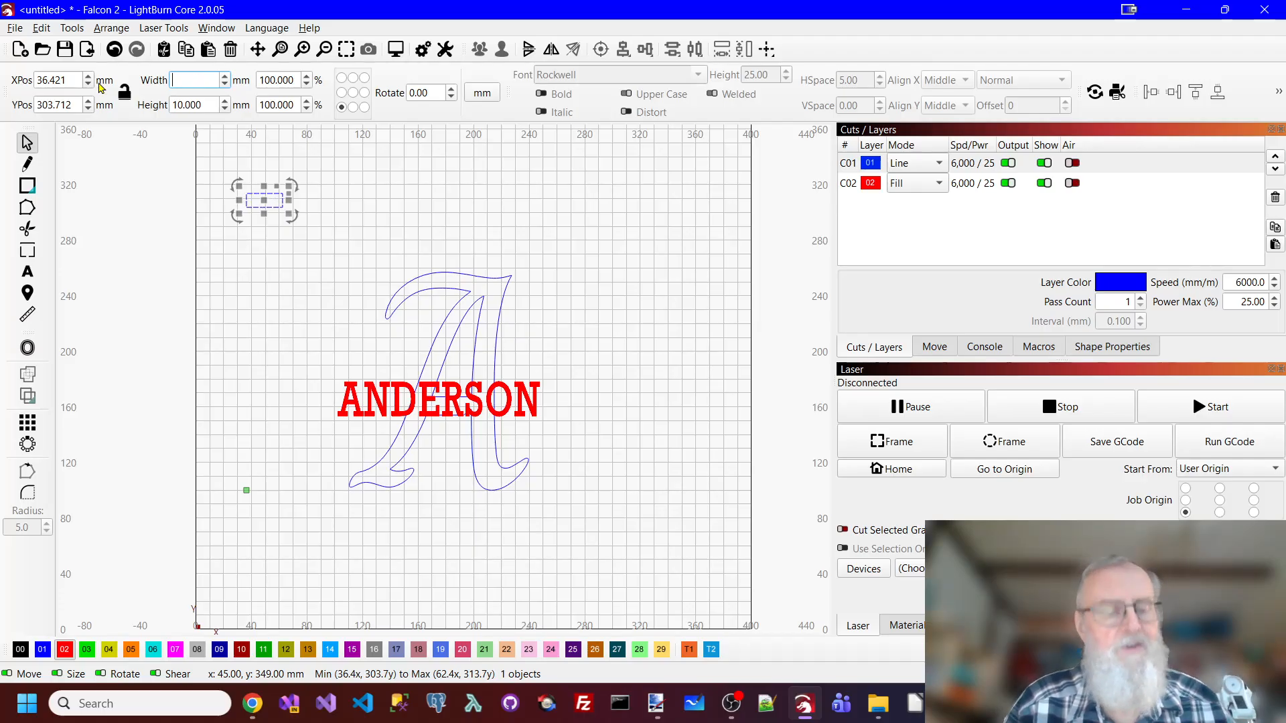
pyautogui.press('Tab')
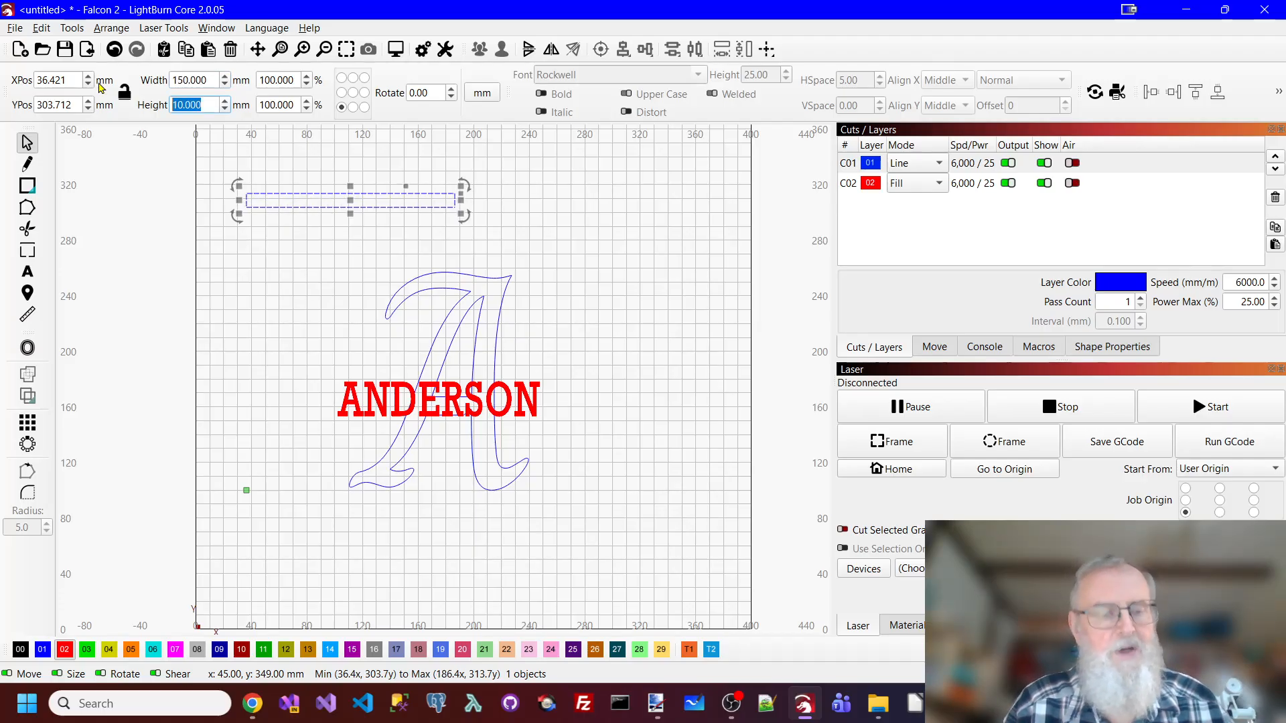
pyautogui.write('2')
pyautogui.press('Tab')
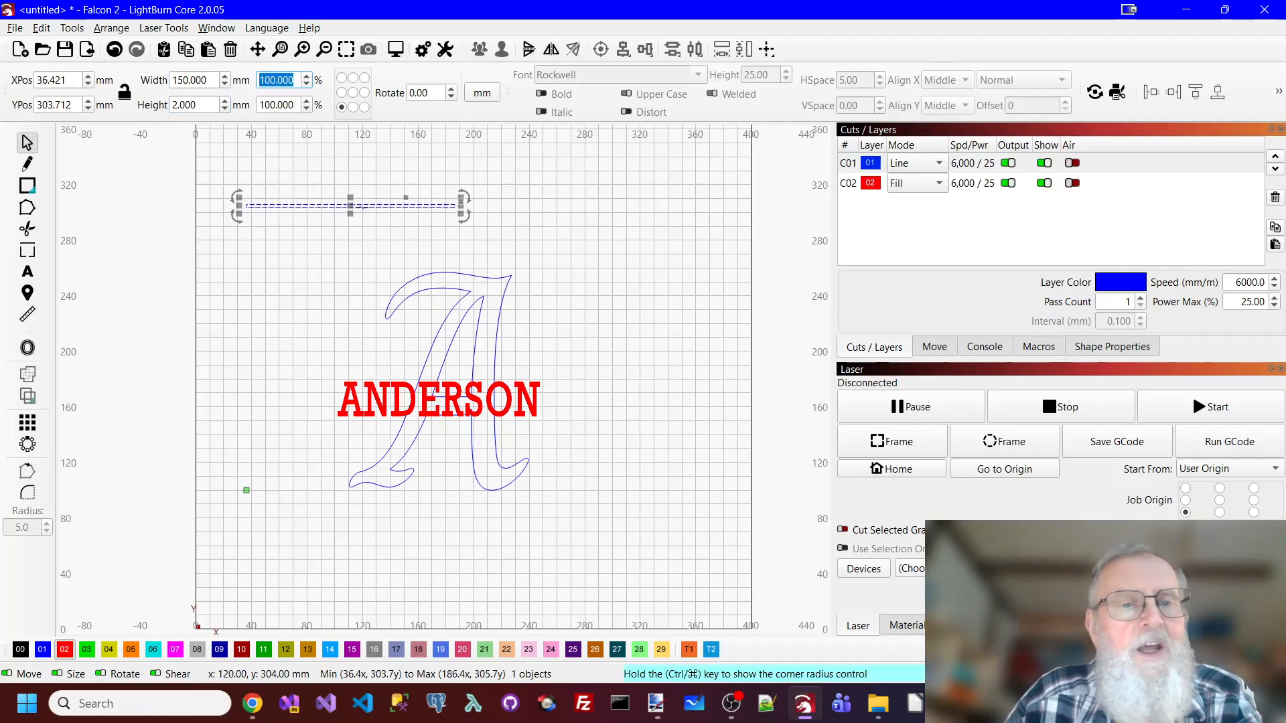
# Move the bar just above the surname and align the two with Align V-Center
pyautogui.moveTo(347, 206); pyautogui.dragTo(441, 380)
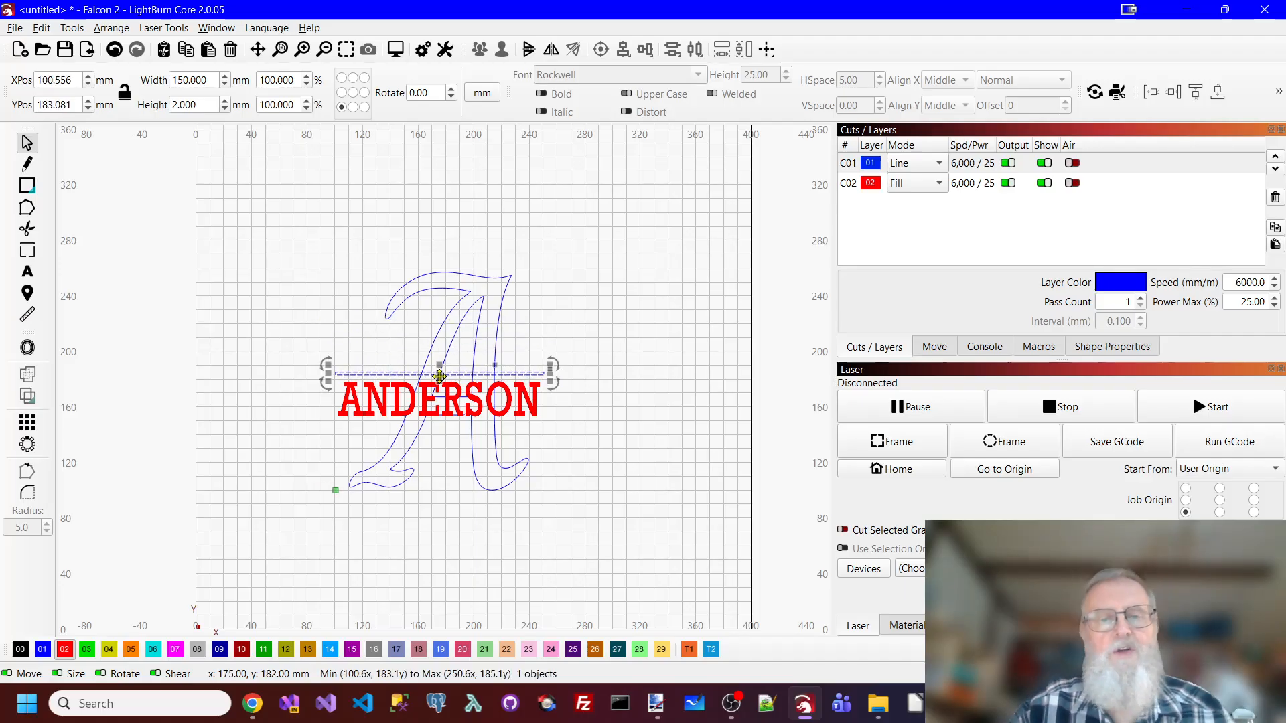
pyautogui.keyDown('shift'); pyautogui.click(538, 409); pyautogui.keyUp('shift')
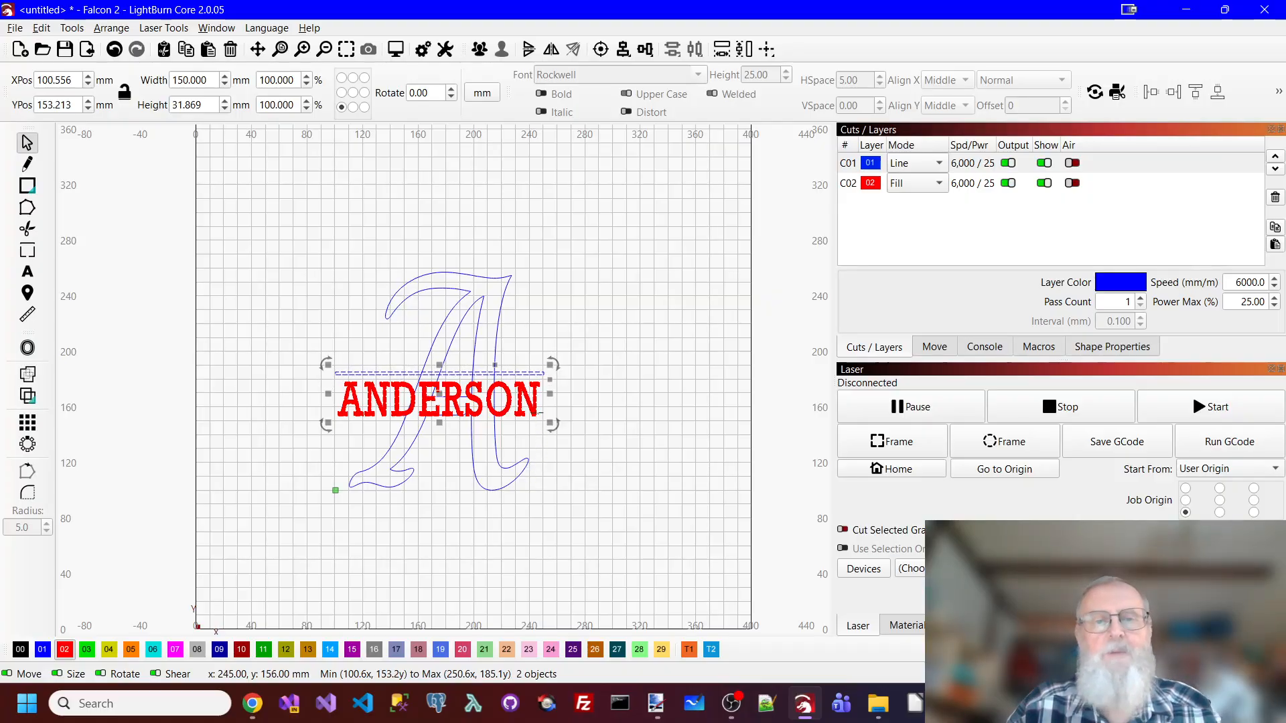
pyautogui.click(623, 50)
pyautogui.click(670, 80)
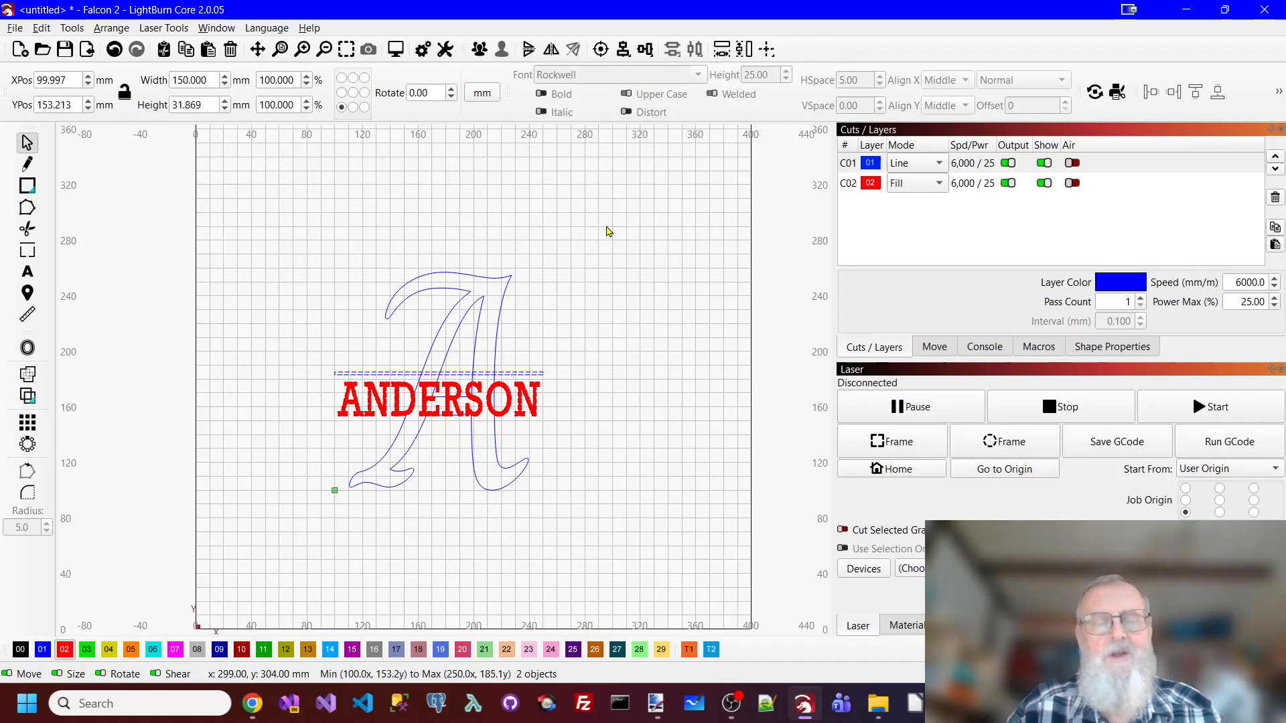
pyautogui.click(474, 364)
# Duplicate the bar and move the copy straight down 36 mm to sit just below the surname
pyautogui.click(454, 372)
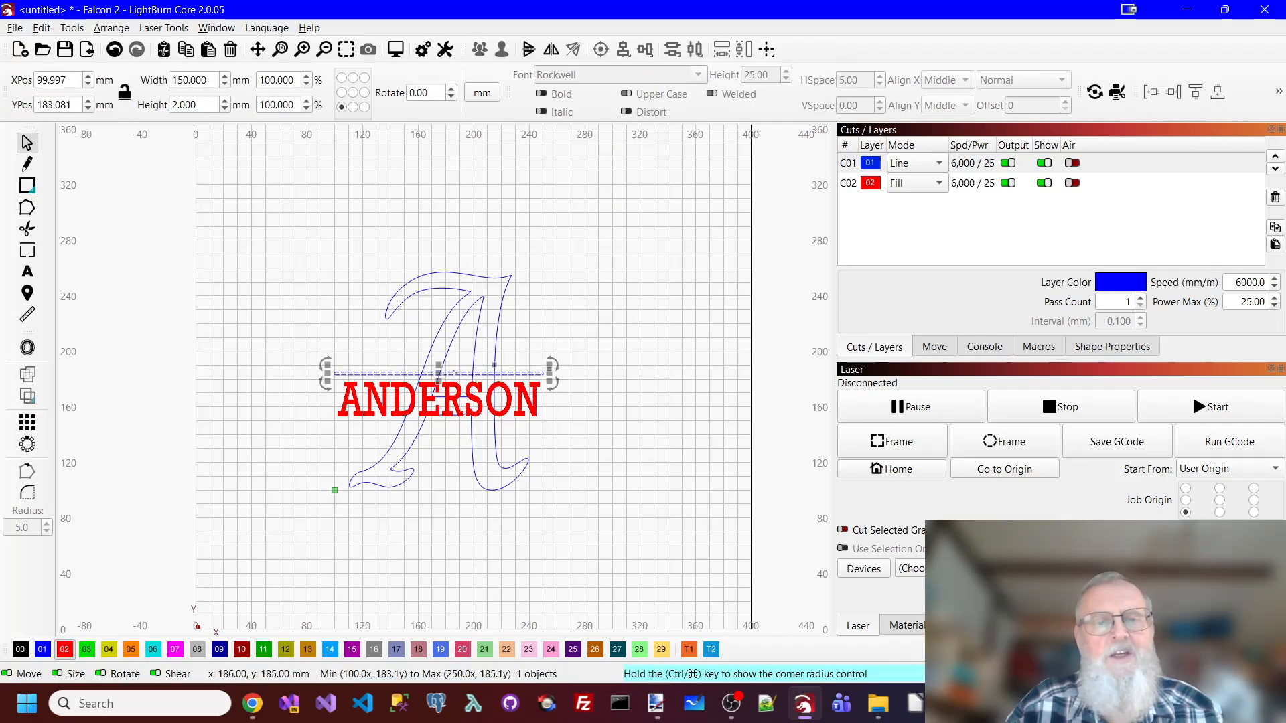
pyautogui.rightClick(458, 376)
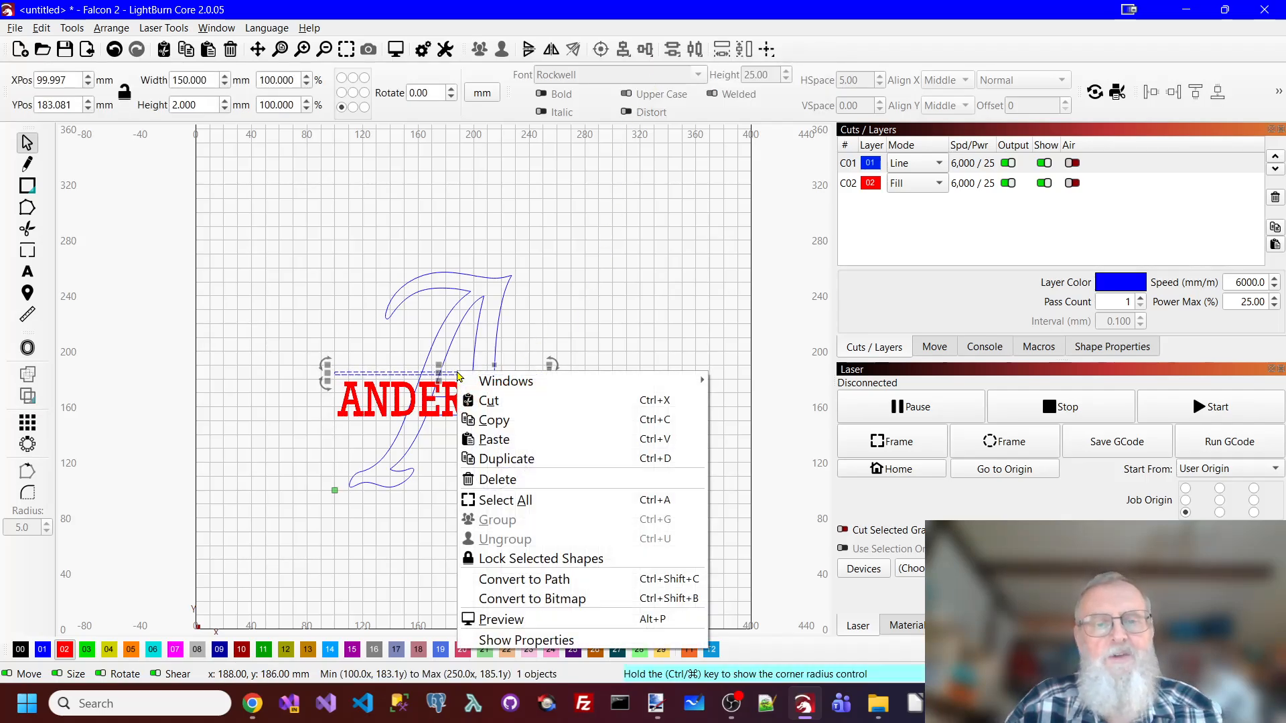
pyautogui.click(511, 460)
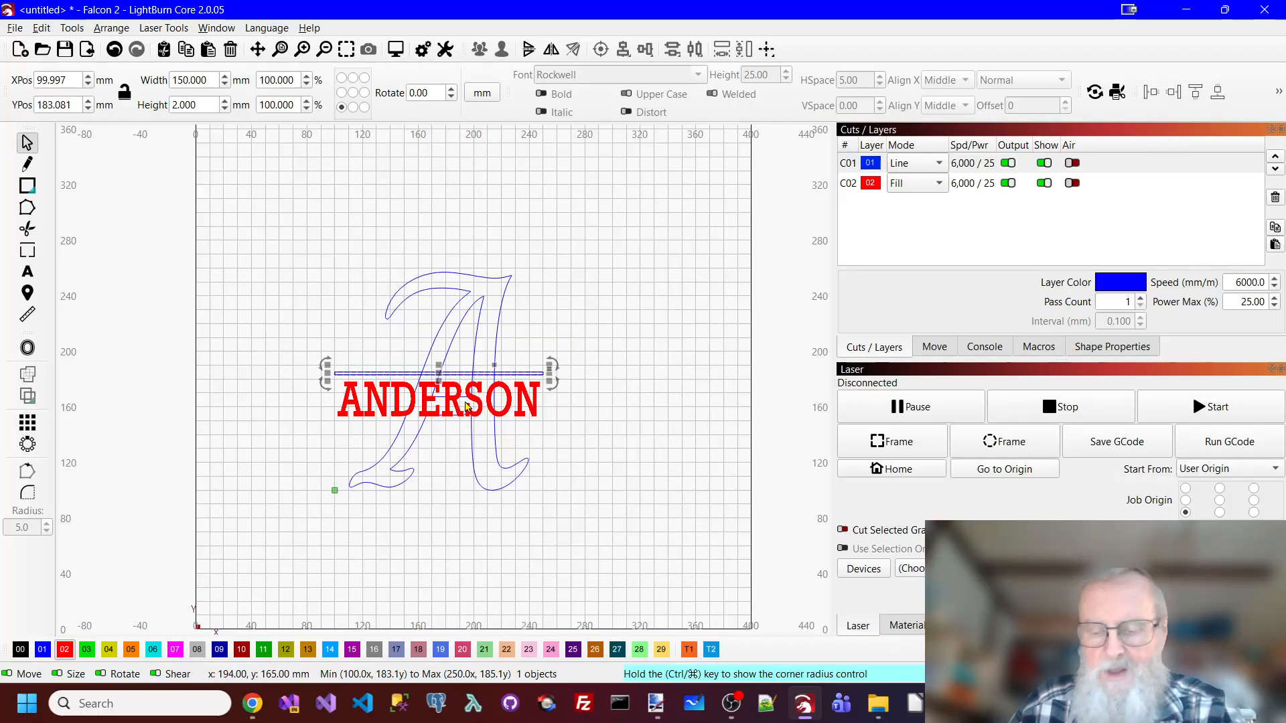
pyautogui.press('Down')
pyautogui.press('Down')
pyautogui.press('Down')
pyautogui.press('Down')
pyautogui.press('Down')
pyautogui.press('Down')
pyautogui.press('Down')
pyautogui.press('Down')
pyautogui.press('Down')
pyautogui.press('Down')
pyautogui.press('Down')
pyautogui.press('Down')
pyautogui.press('Down')
pyautogui.press('Down')
pyautogui.press('Down')
pyautogui.press('Down')
pyautogui.press('Down')
pyautogui.press('Down')
pyautogui.press('Down')
pyautogui.press('Down')
pyautogui.press('Down')
pyautogui.press('Down')
pyautogui.press('Down')
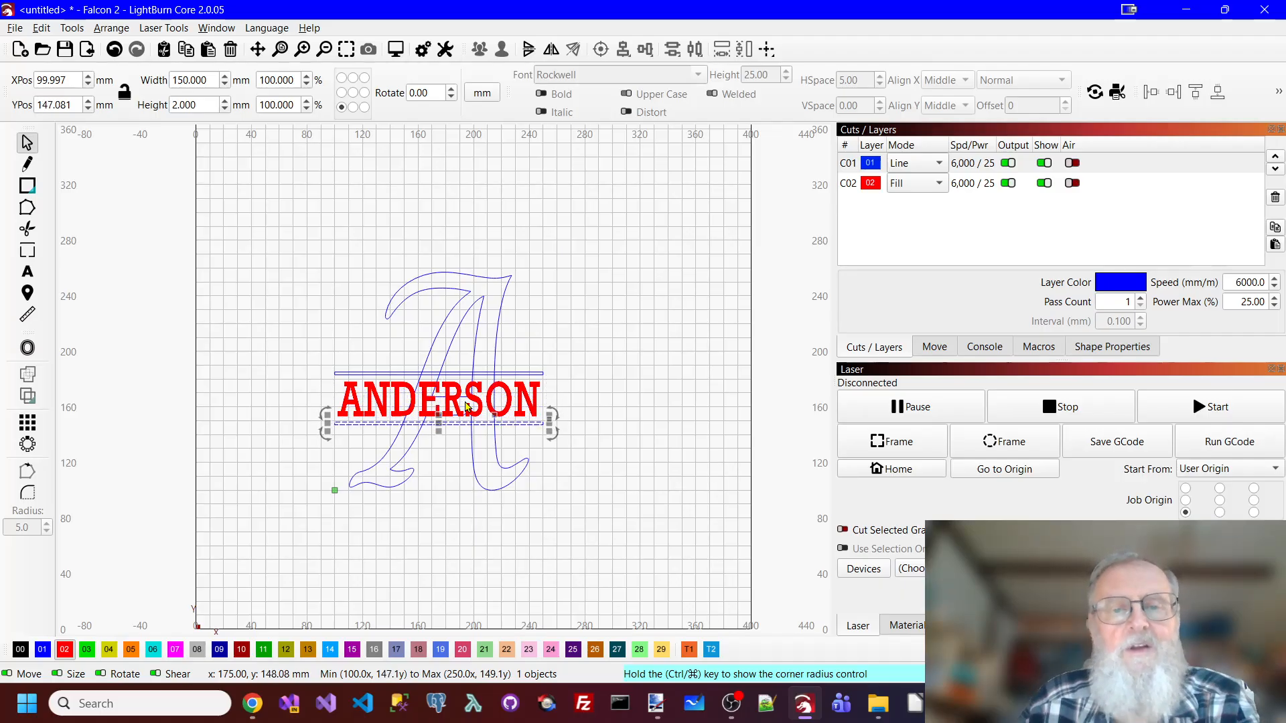
pyautogui.click(706, 347)
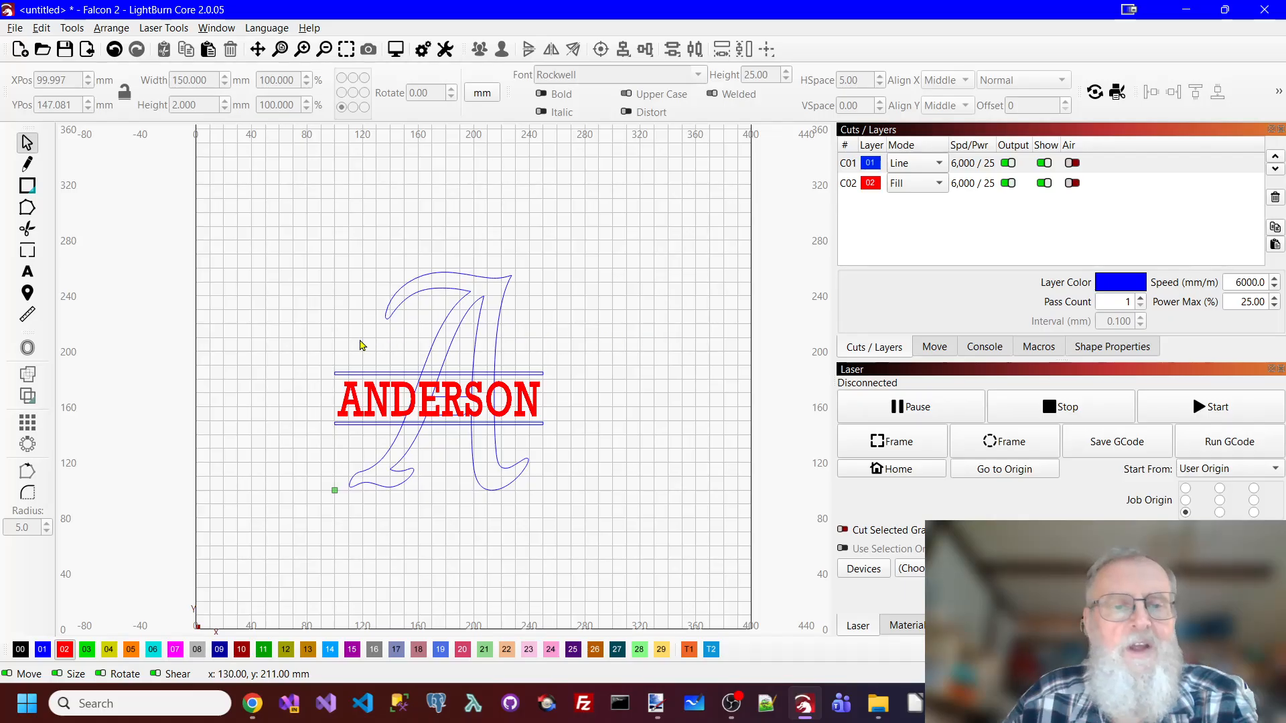
# Distribute the two bars and the surname vertically with evenly spaced centres
pyautogui.moveTo(307, 362); pyautogui.dragTo(473, 437)
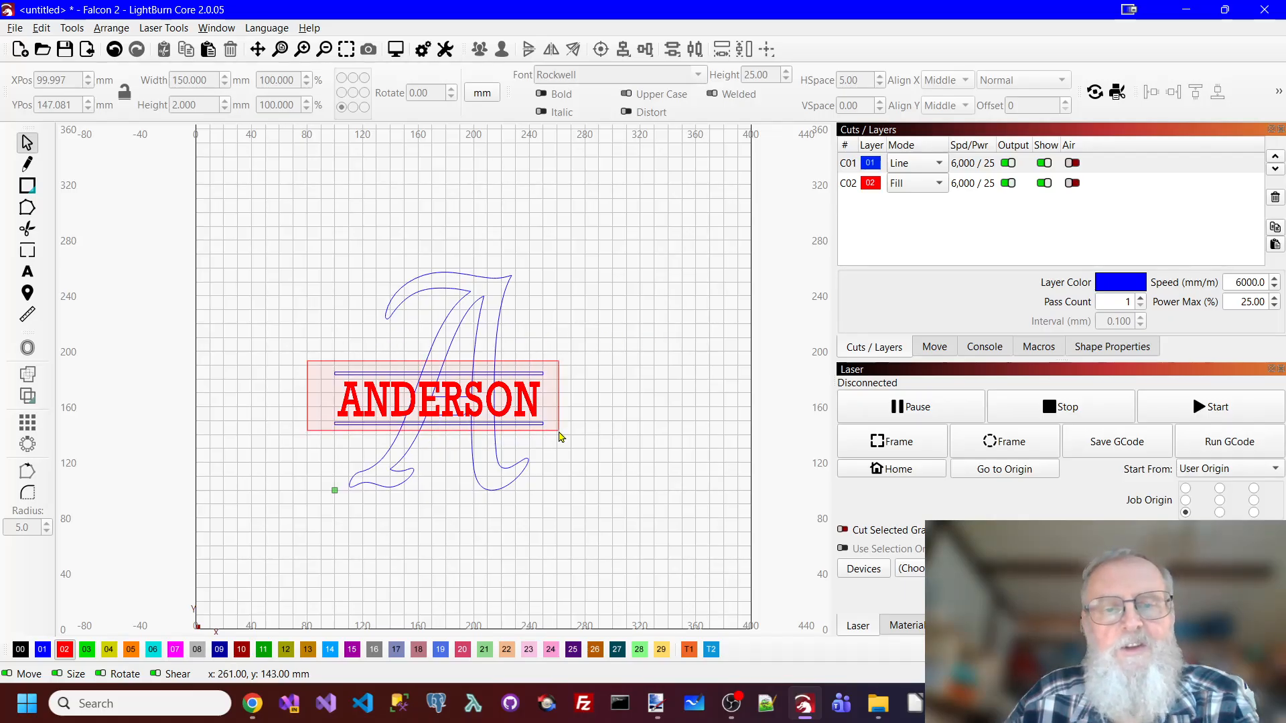
pyautogui.moveTo(560, 437); pyautogui.dragTo(562, 435)
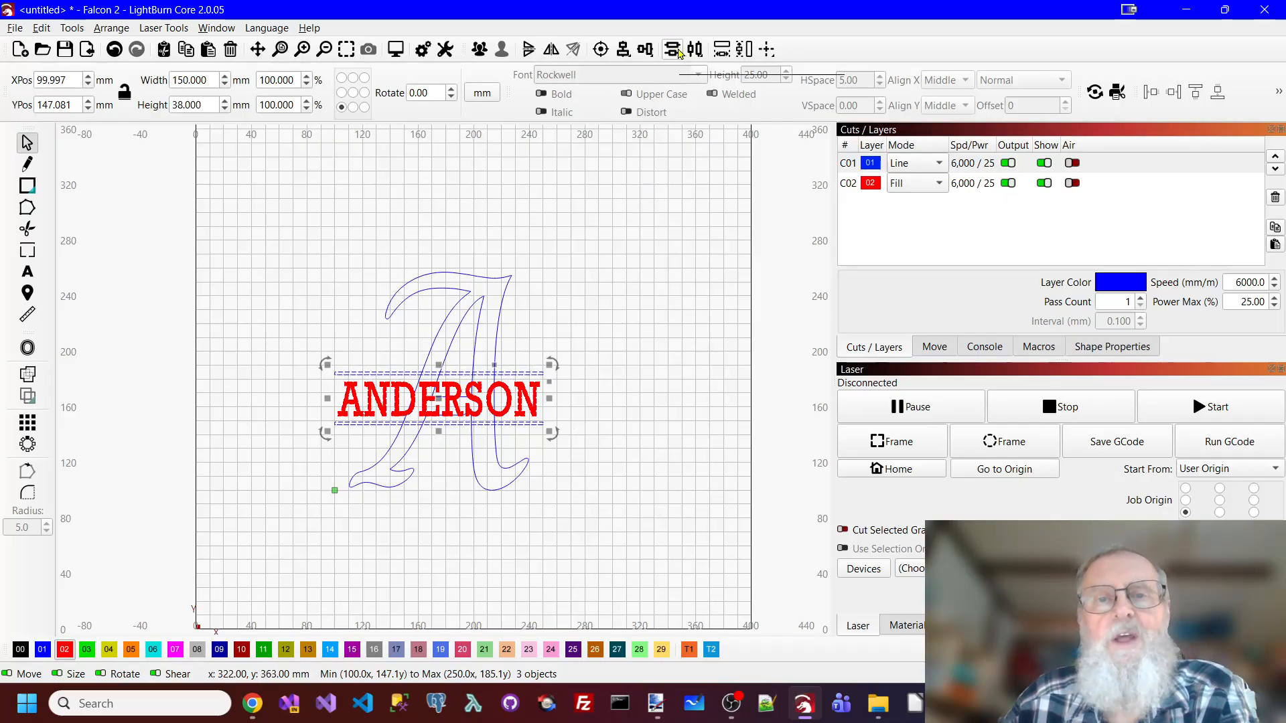
pyautogui.click(678, 52)
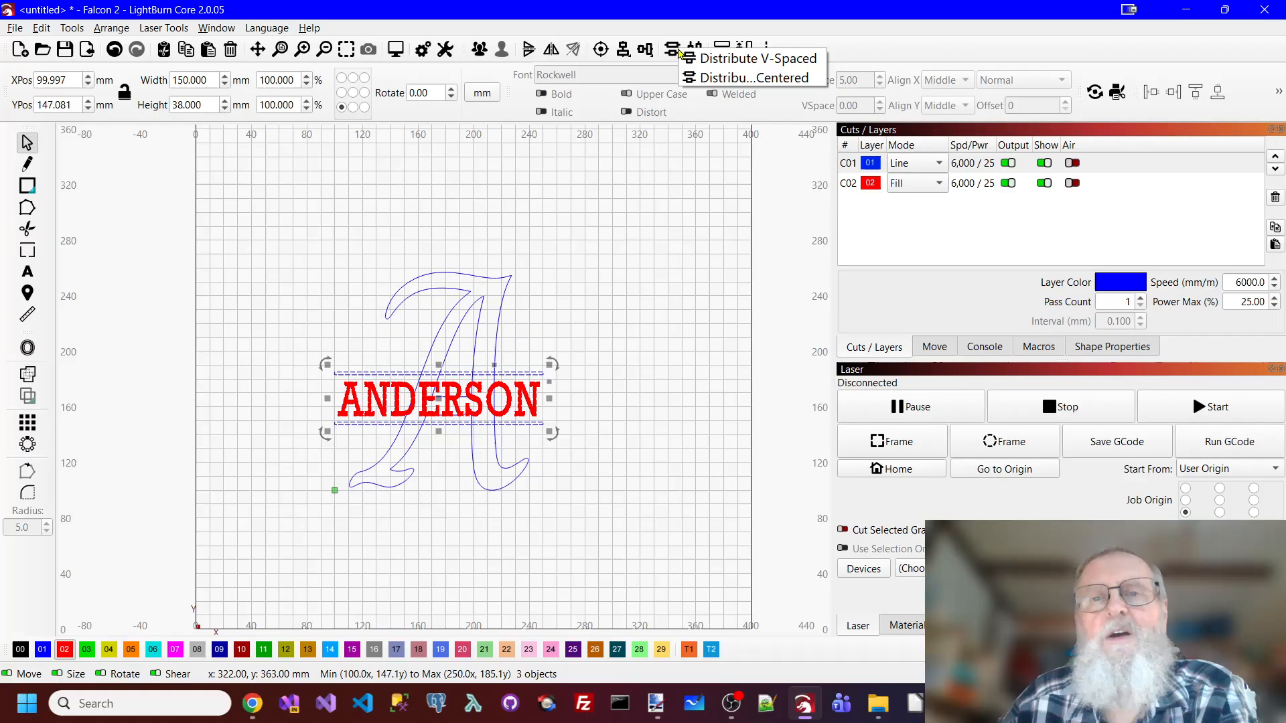
pyautogui.click(730, 79)
pyautogui.click(639, 206)
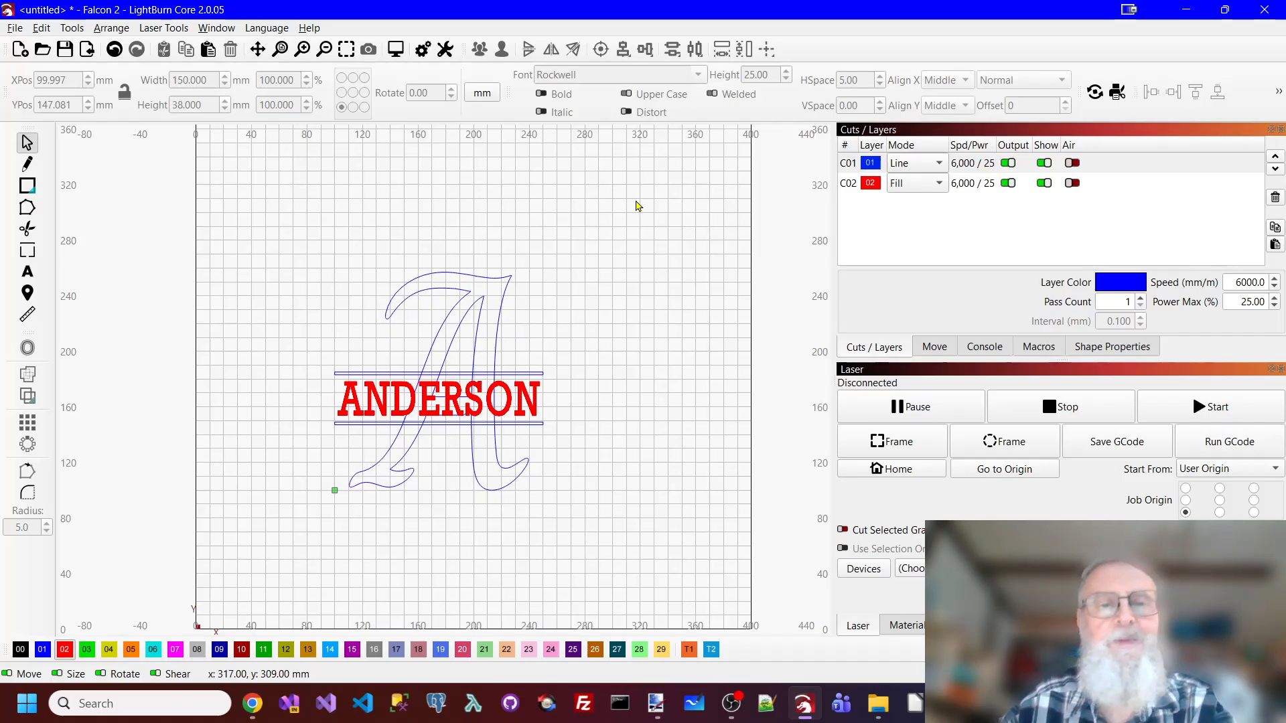
pyautogui.click(540, 377)
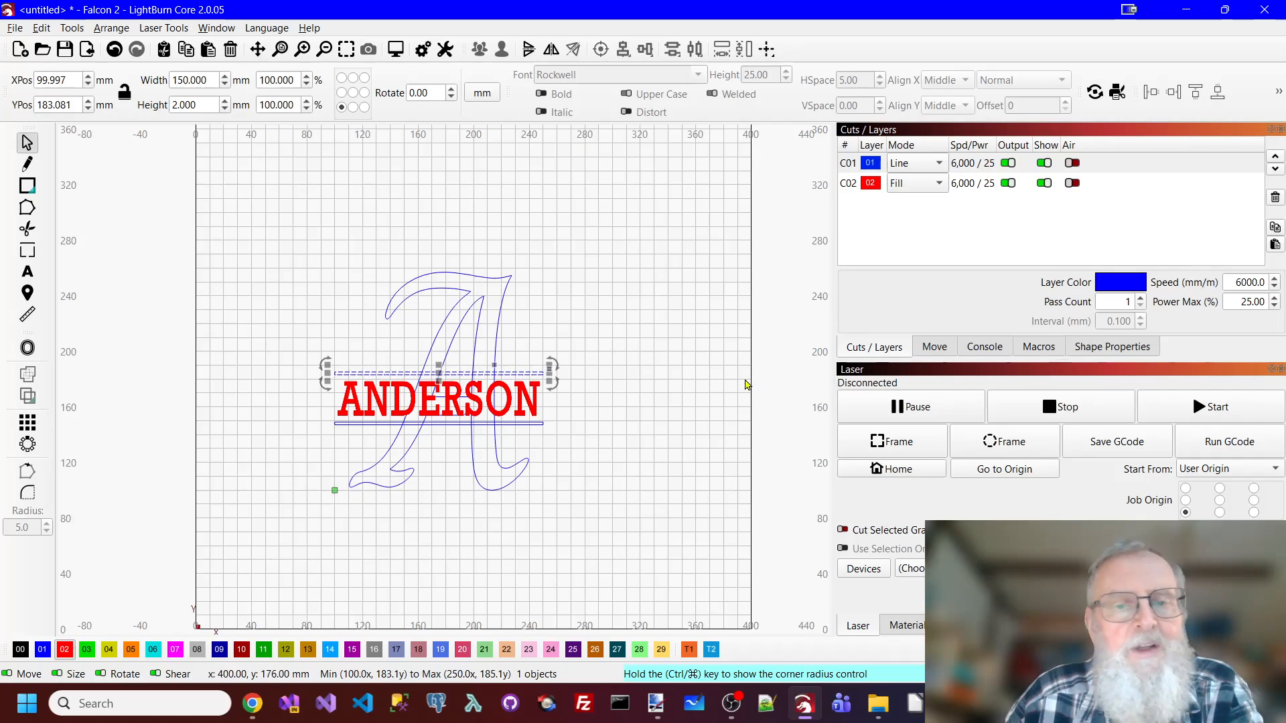
pyautogui.click(657, 369)
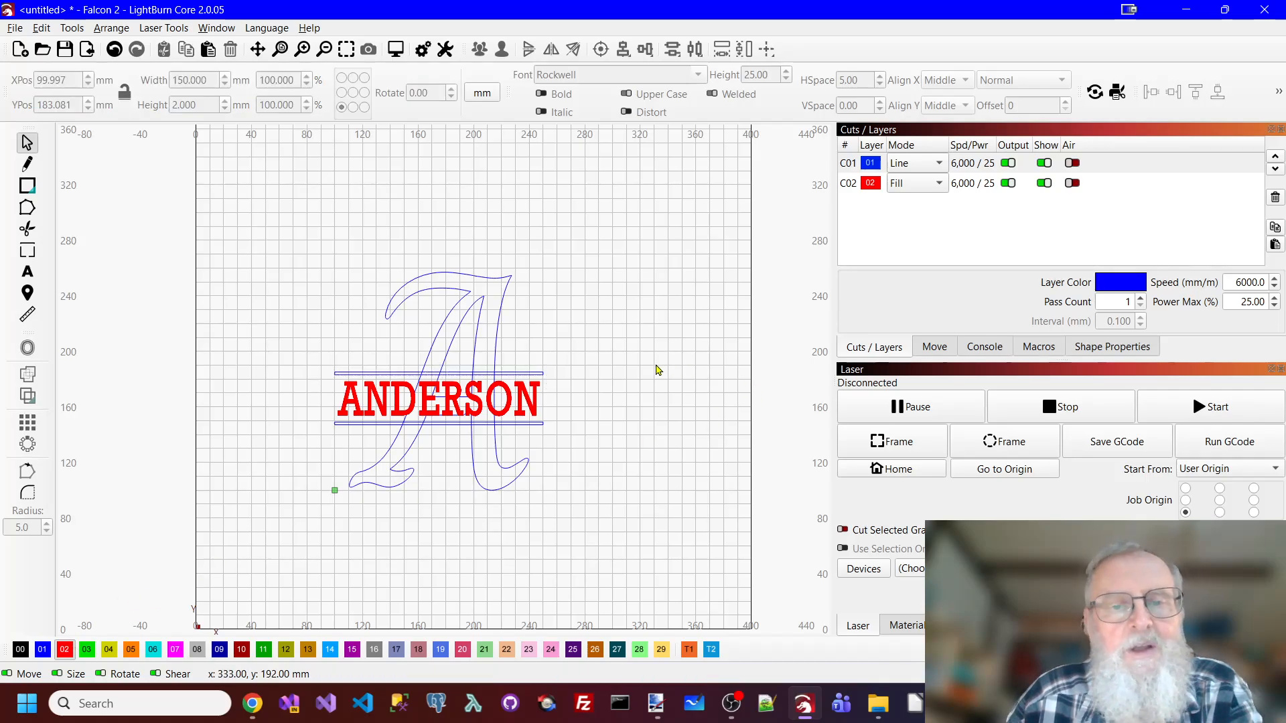
pyautogui.click(544, 374)
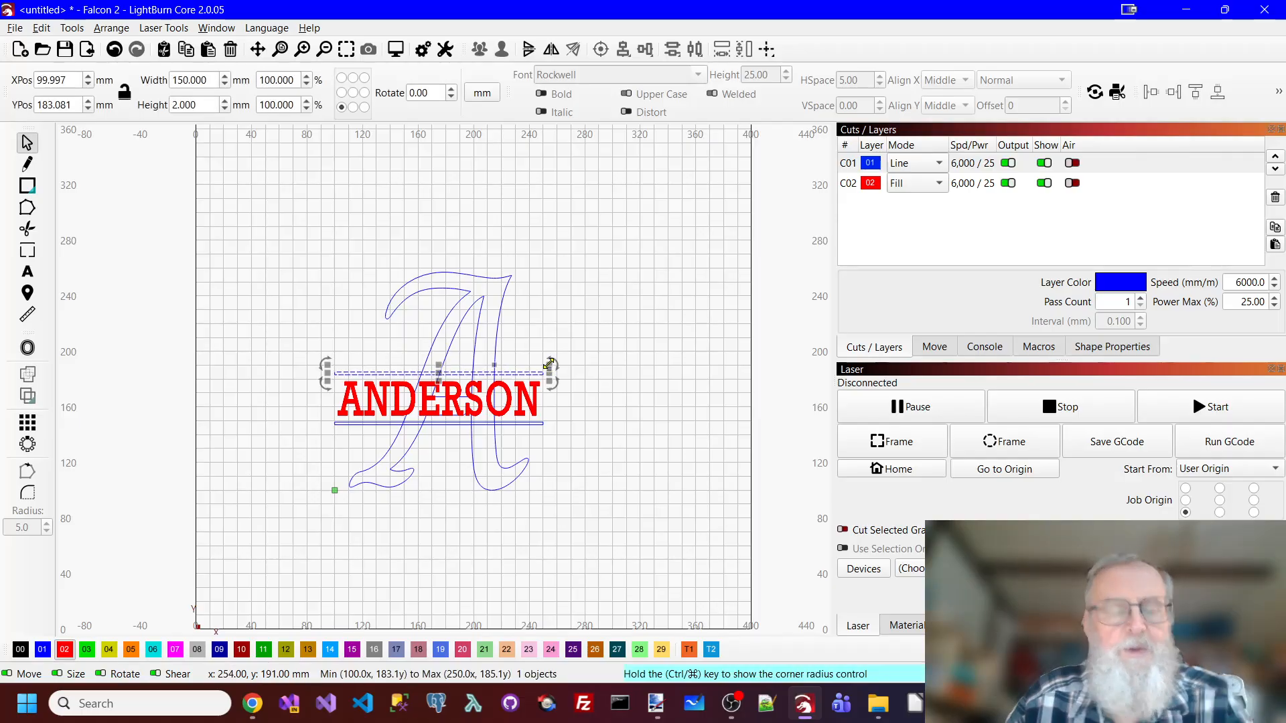
pyautogui.click(596, 418)
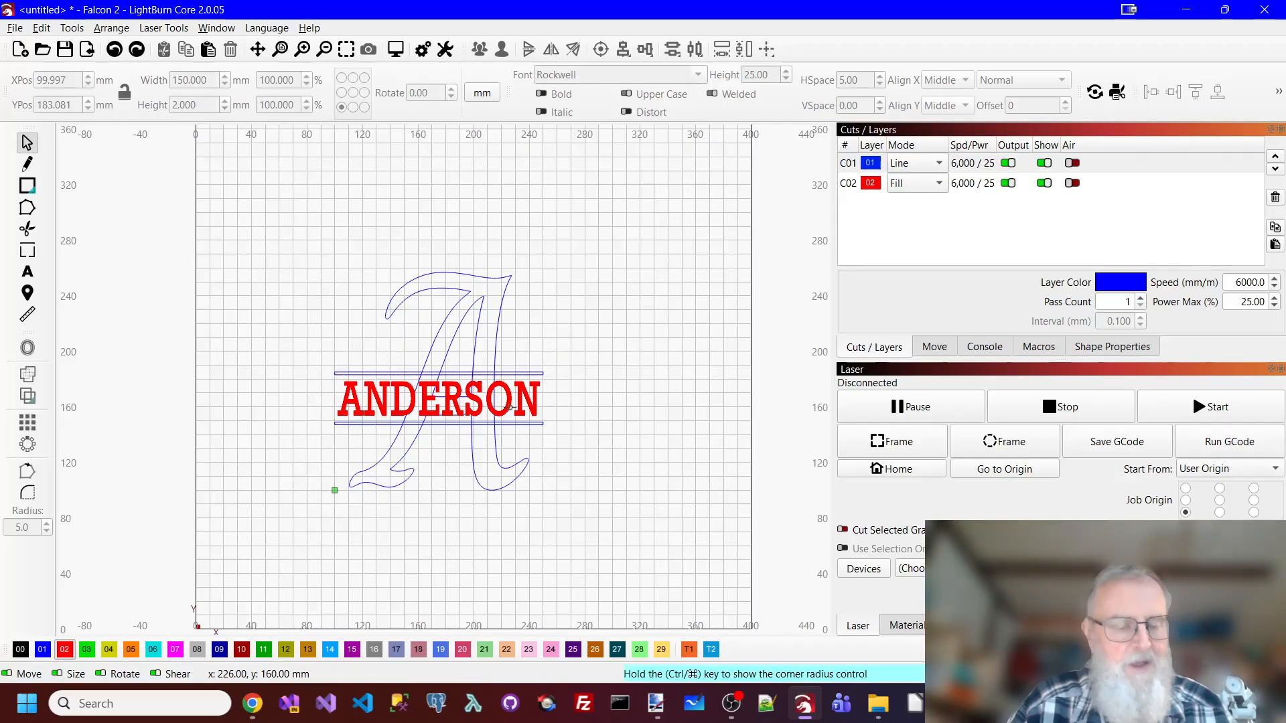
# Group the two bars above and below the surname
pyautogui.click(533, 374)
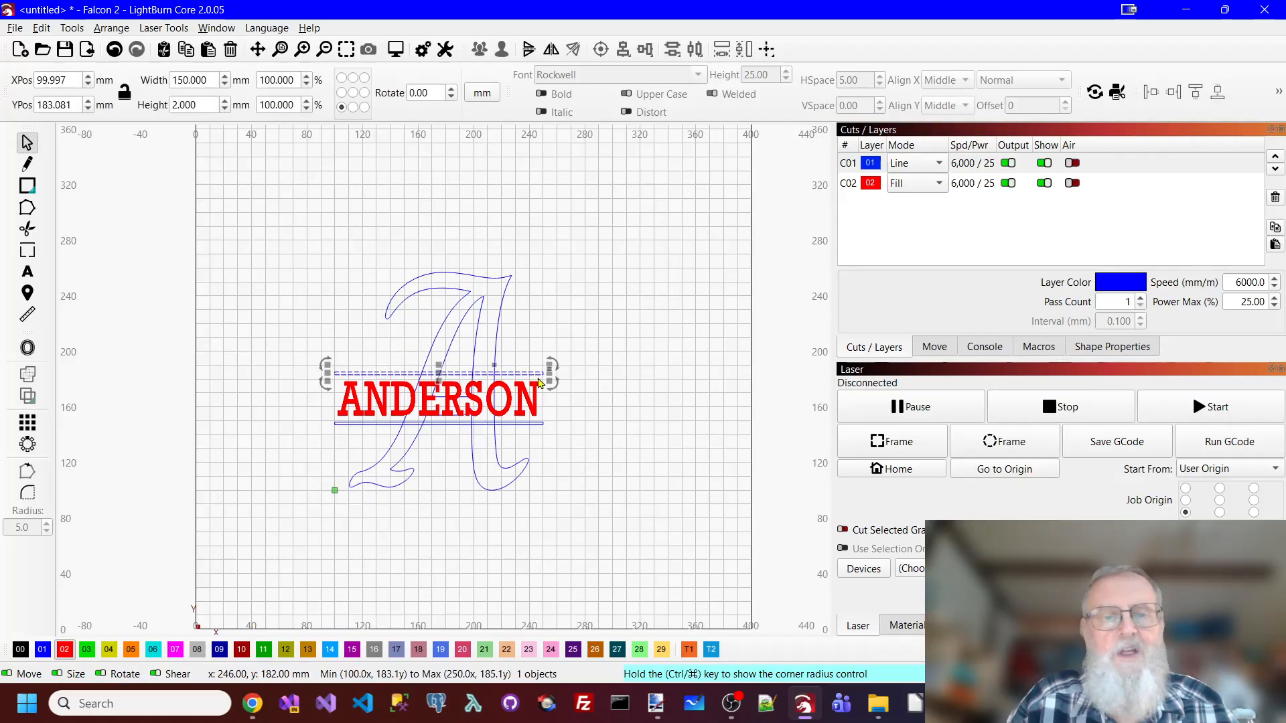
pyautogui.keyDown('shift'); pyautogui.click(543, 424); pyautogui.keyUp('shift')
pyautogui.rightClick(545, 424)
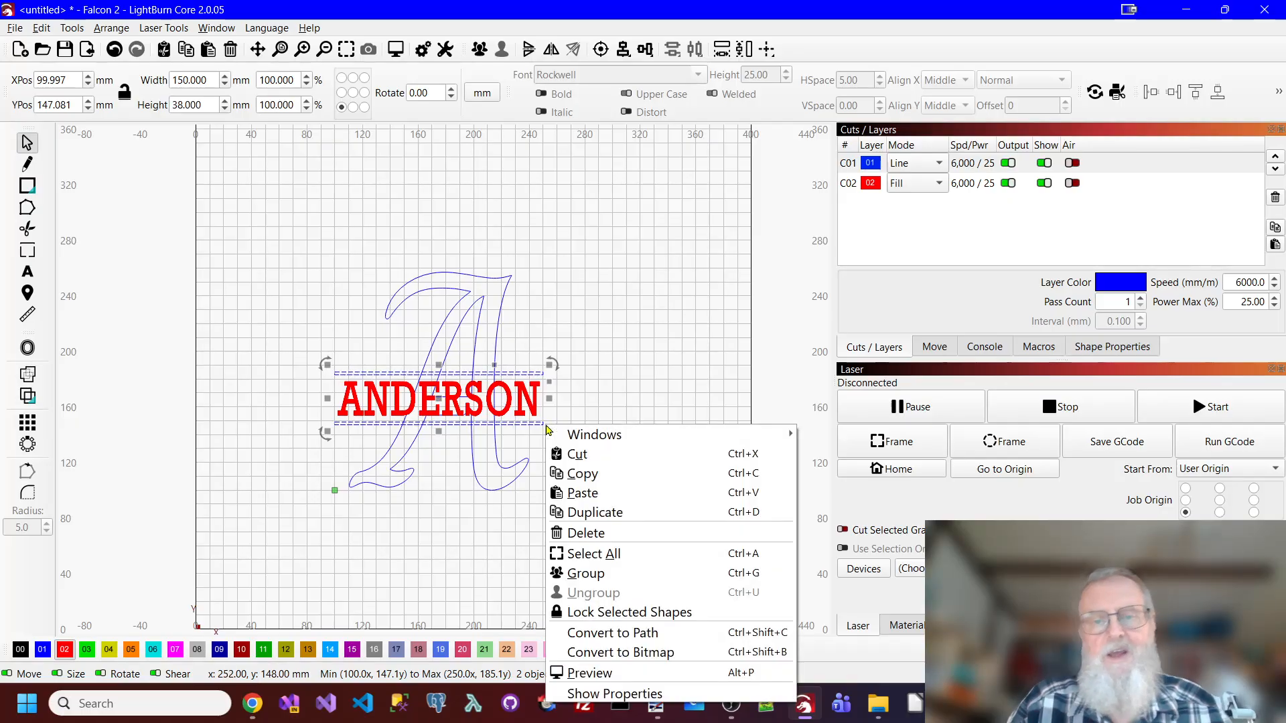
pyautogui.click(594, 575)
pyautogui.click(569, 469)
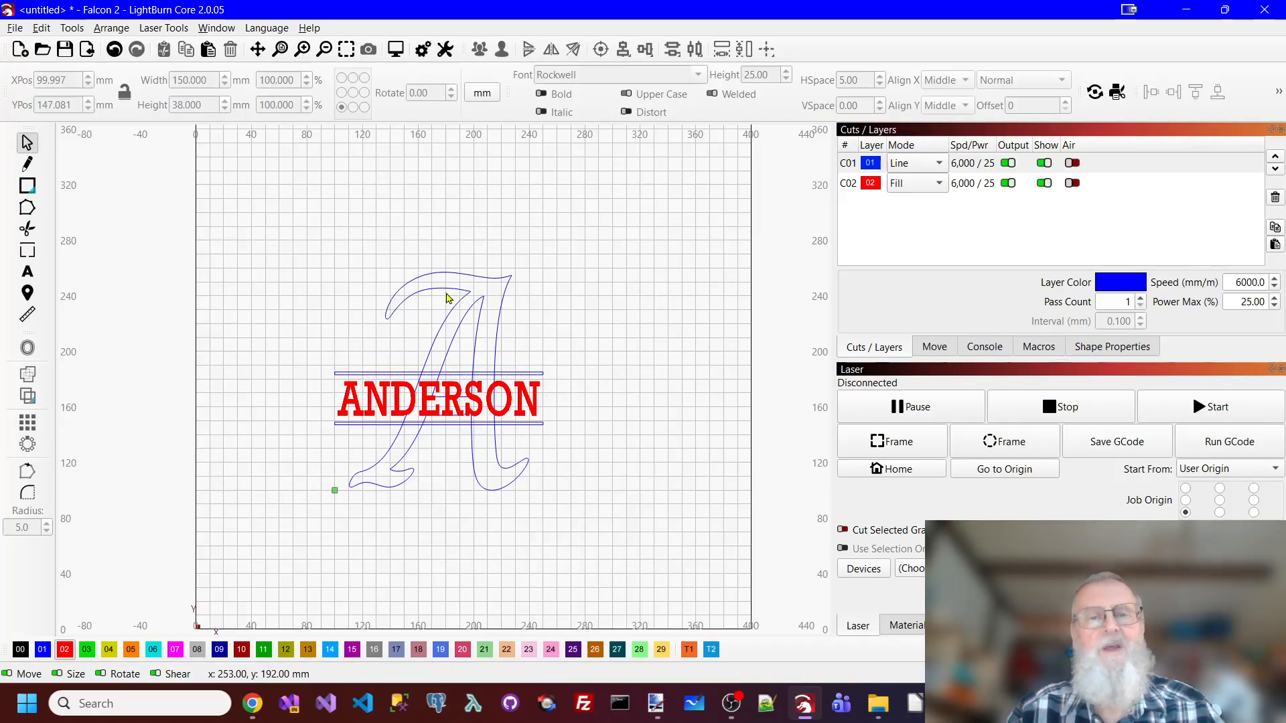
# Assign the grouped bars above and below the surname to the red Fill layer 02
pyautogui.click(375, 372)
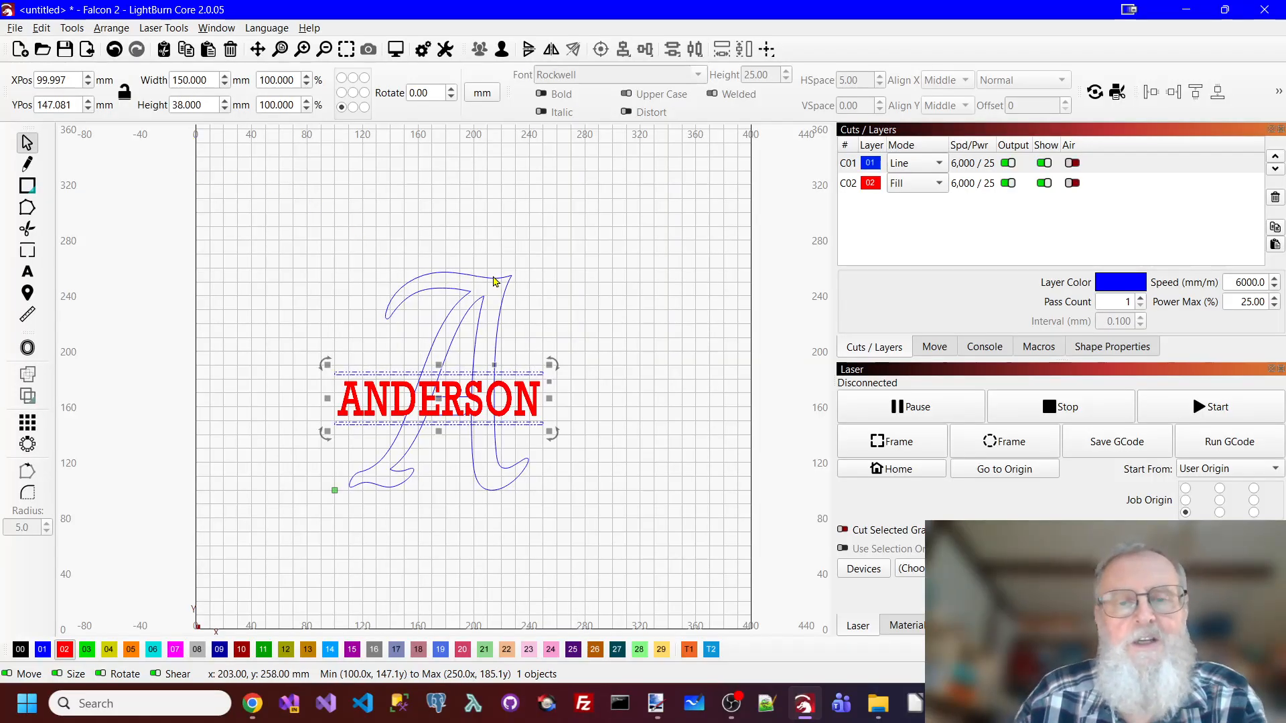
pyautogui.click(566, 285)
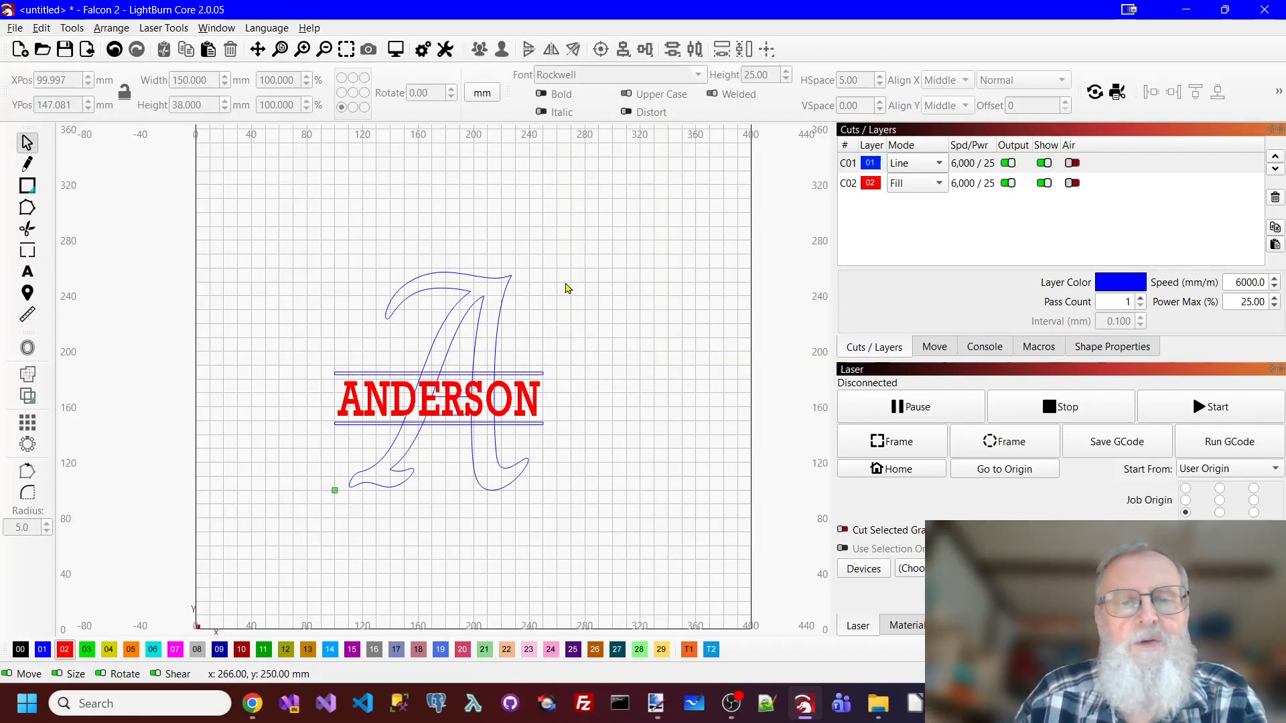
pyautogui.click(522, 374)
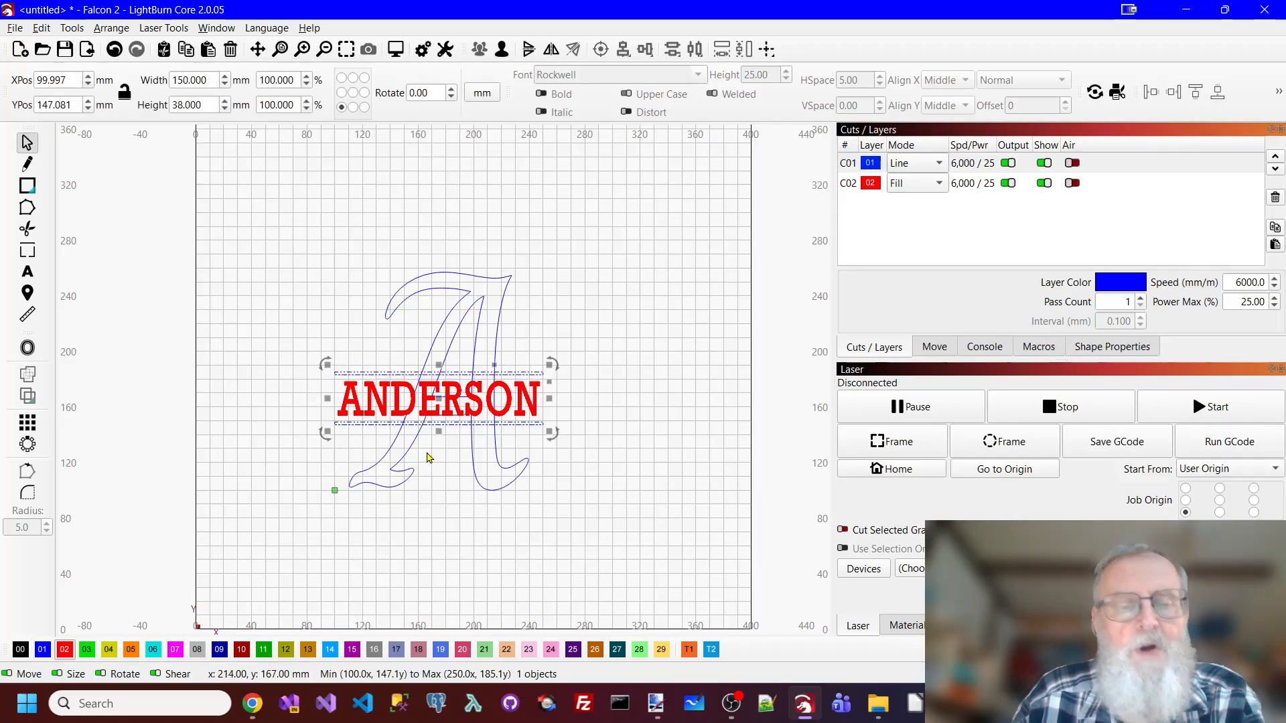
pyautogui.click(63, 649)
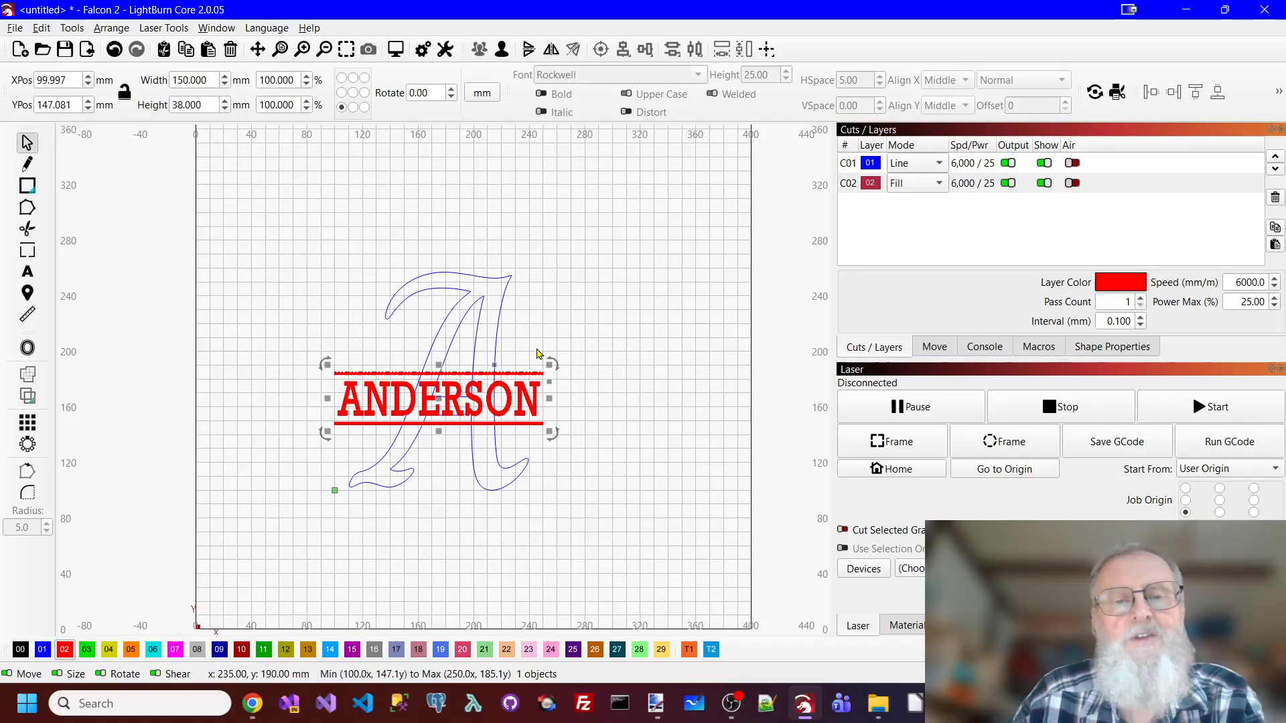
pyautogui.click(593, 315)
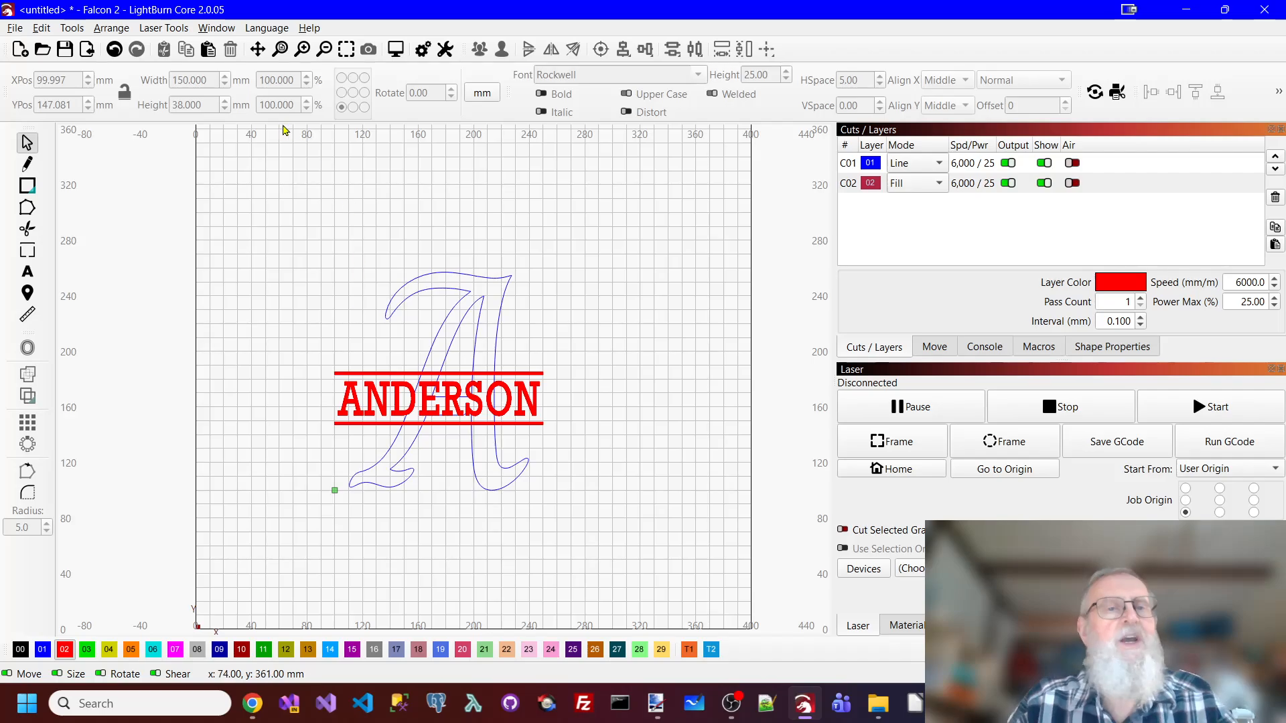
# Draw a rectangle on the blue layer 01 above the design and size it to 150 mm wide by 38 mm high
pyautogui.click(42, 650)
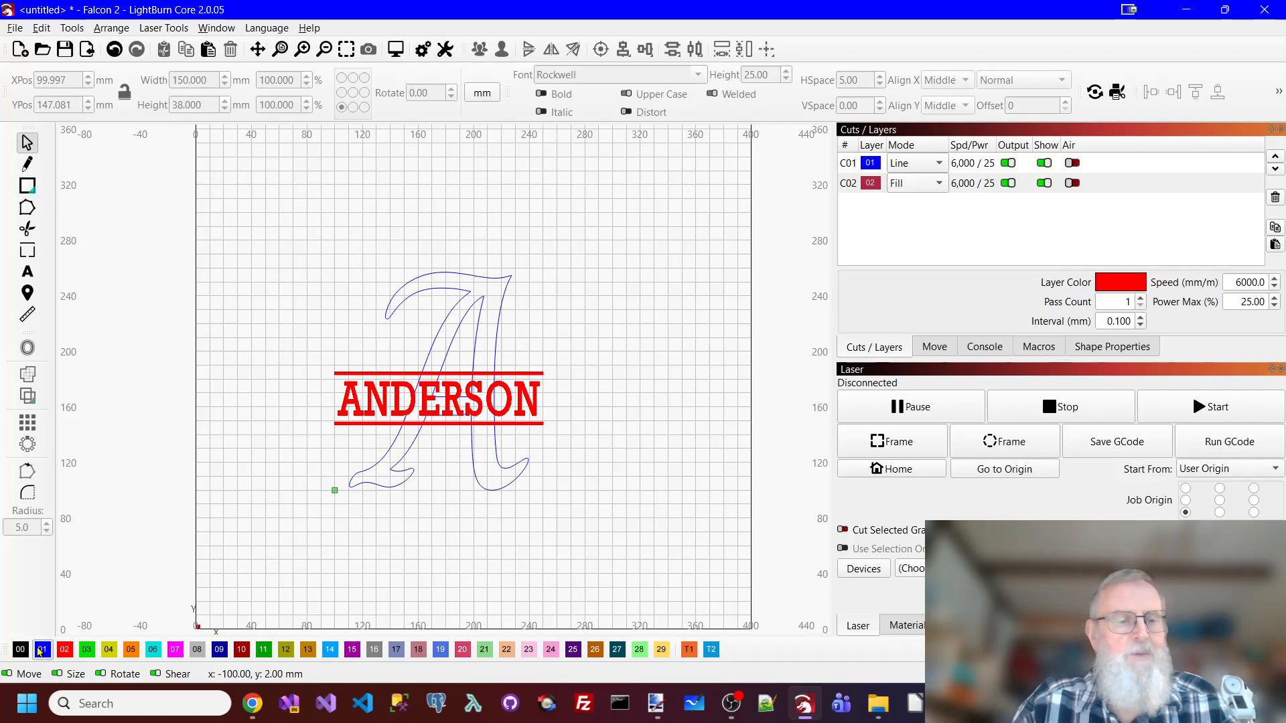
pyautogui.click(27, 185)
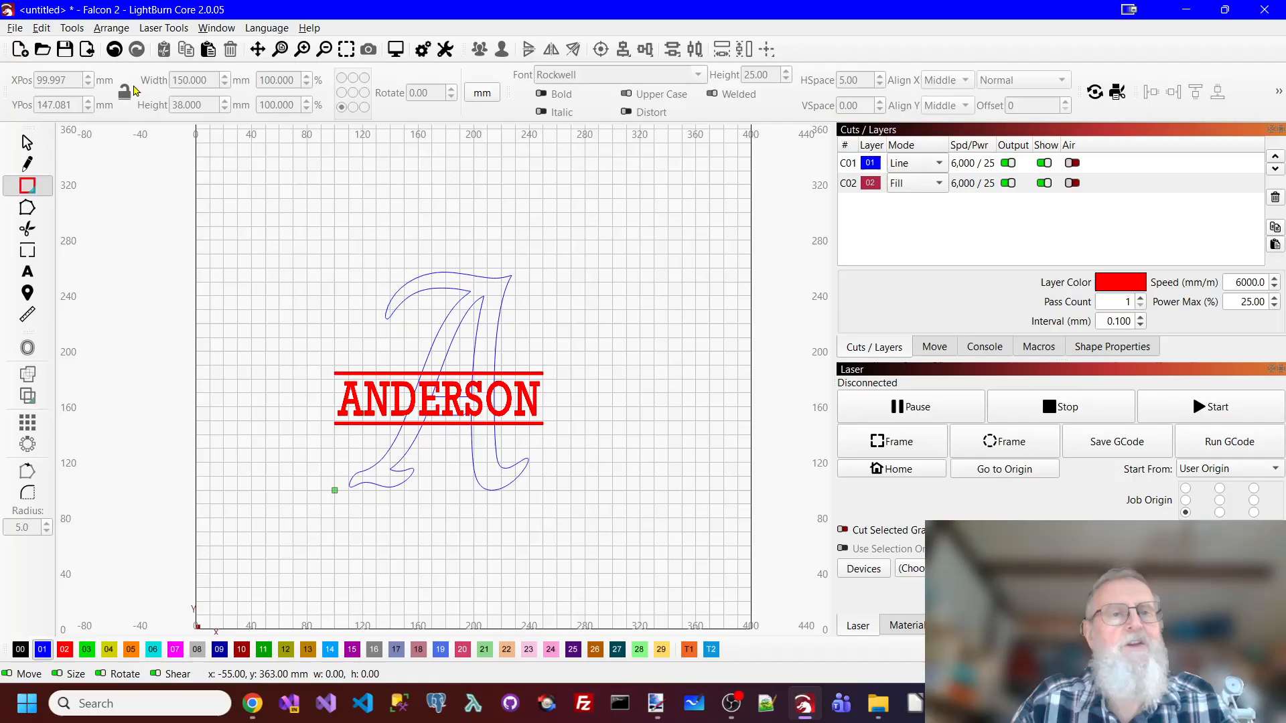
pyautogui.moveTo(238, 197); pyautogui.dragTo(392, 228)
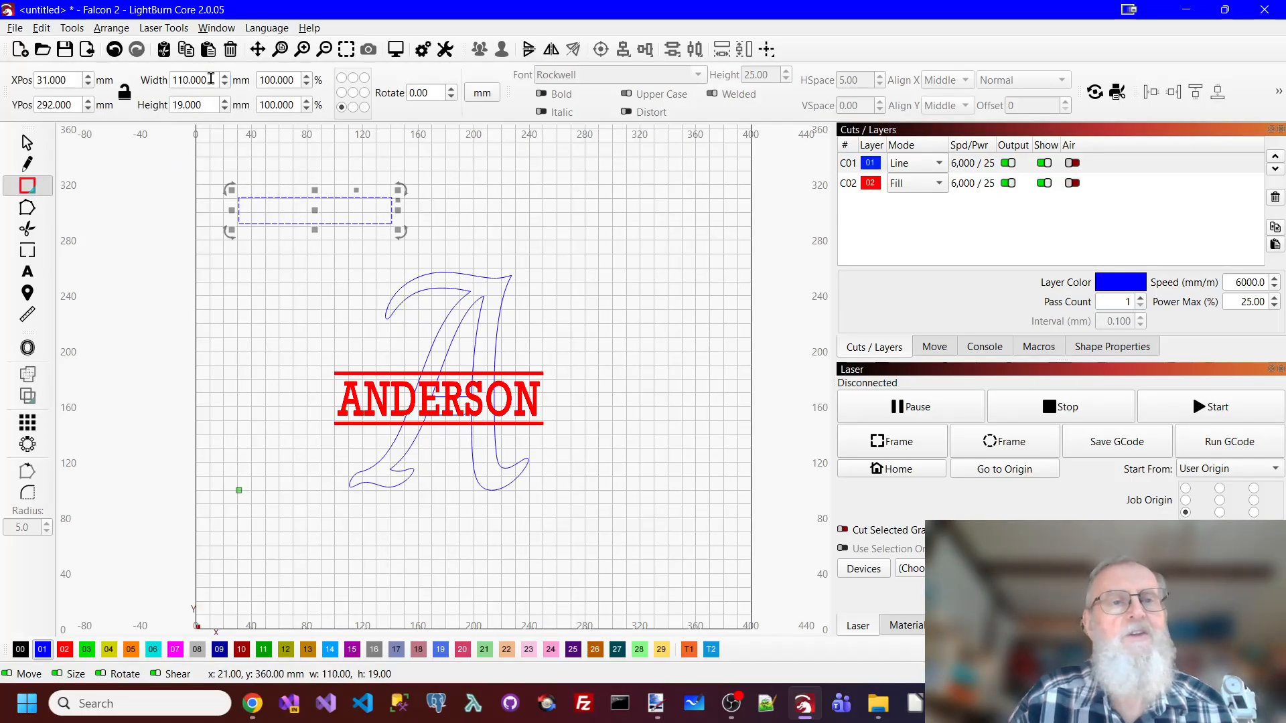
pyautogui.moveTo(211, 79); pyautogui.dragTo(153, 85)
pyautogui.write('150')
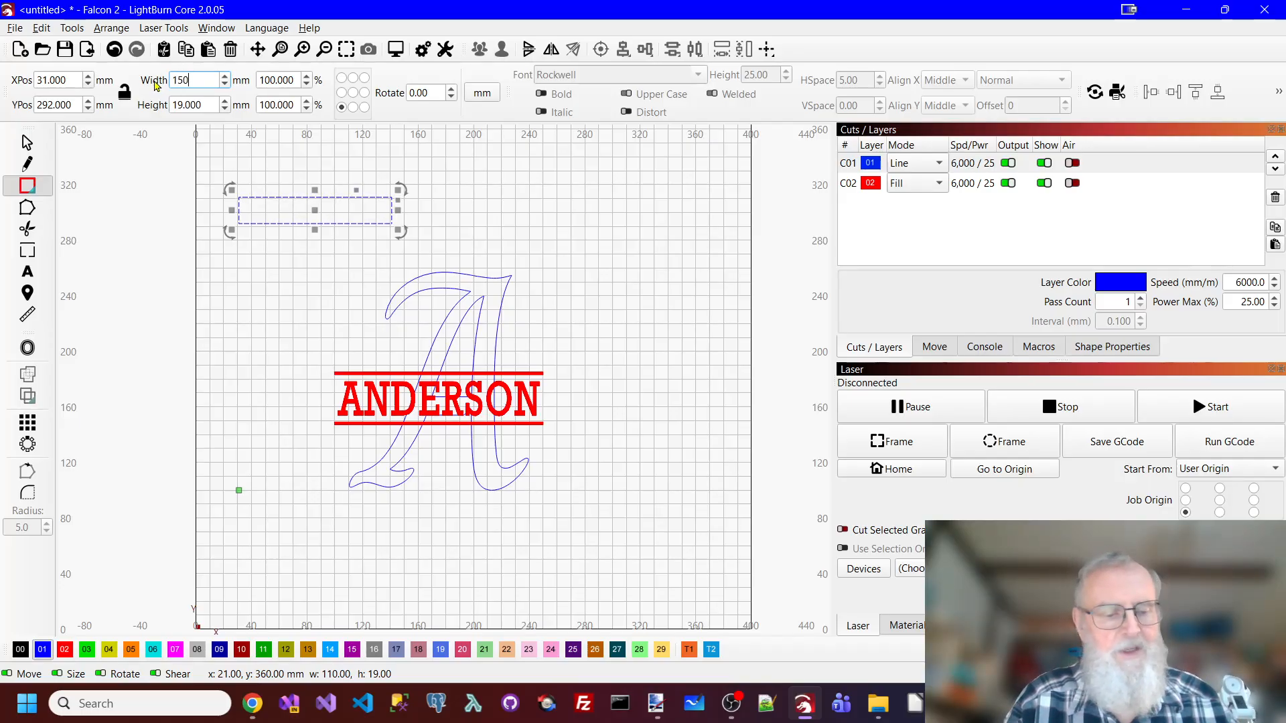
pyautogui.press('Tab')
pyautogui.write('3')
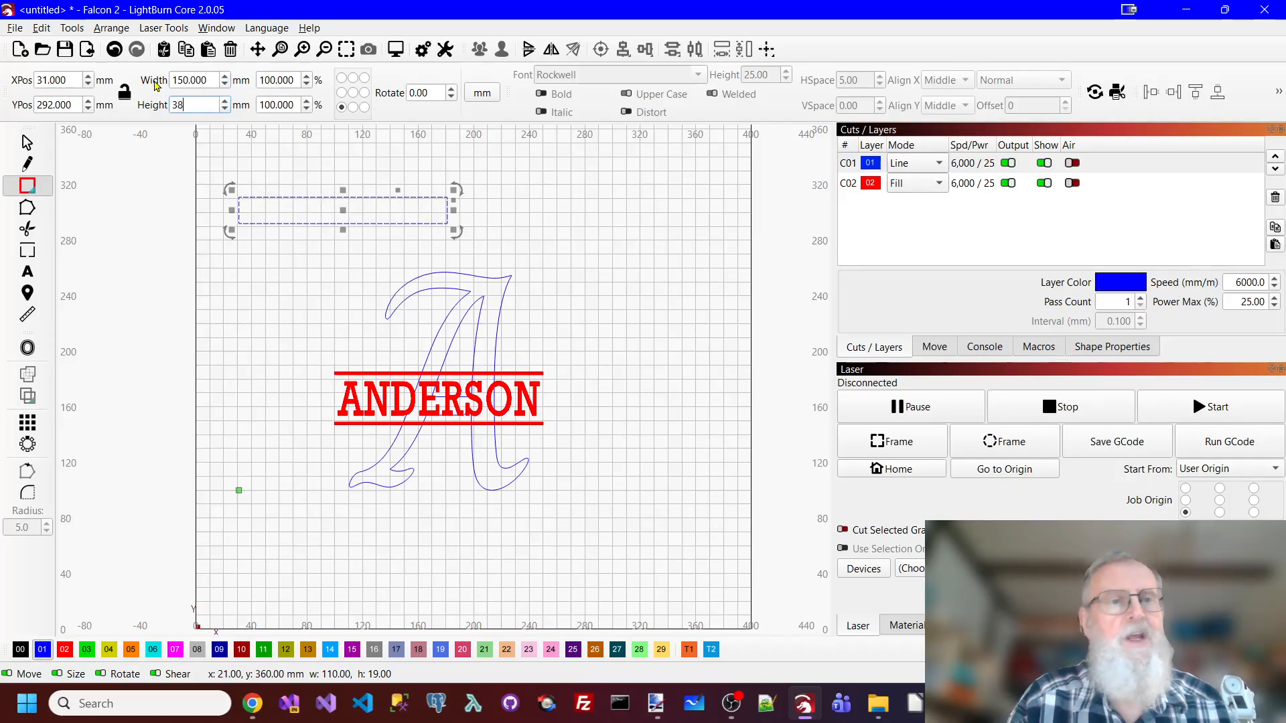
pyautogui.write('8')
pyautogui.press('Tab')
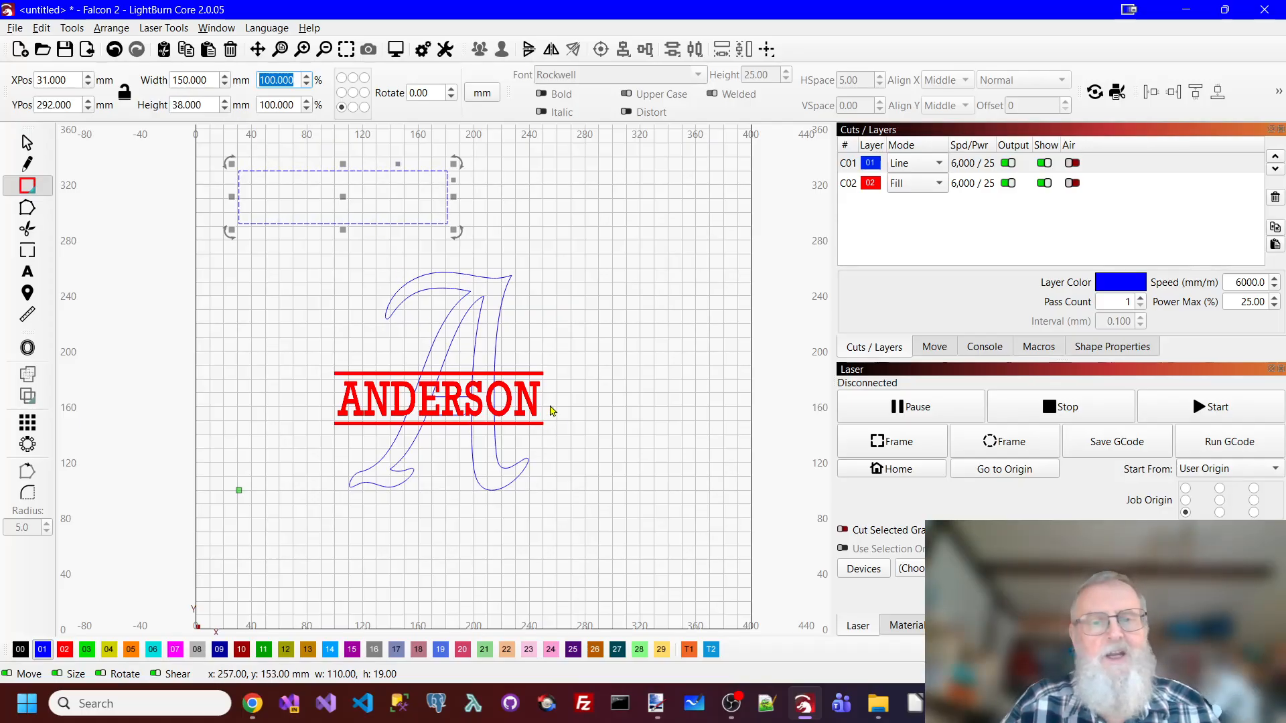
# Centre the rectangle on the grouped bars and hide the red layer 02
pyautogui.keyDown('shift'); pyautogui.click(533, 369); pyautogui.keyUp('shift')
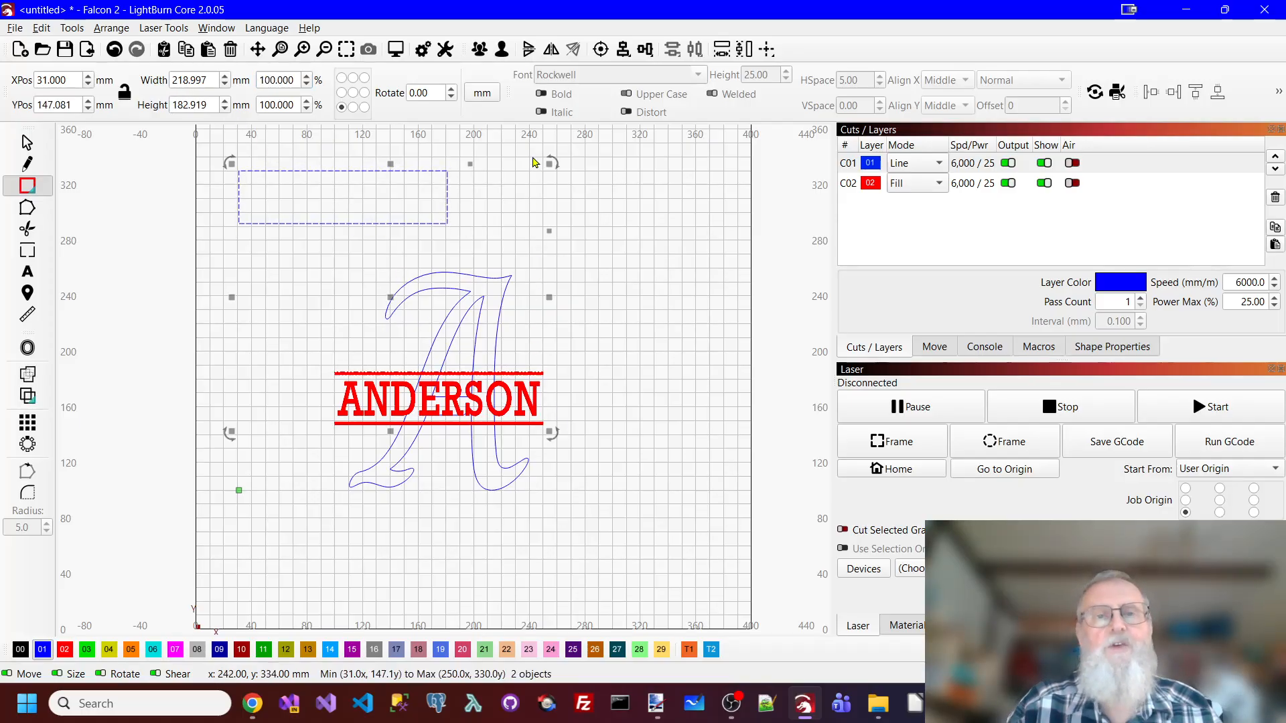
pyautogui.click(601, 51)
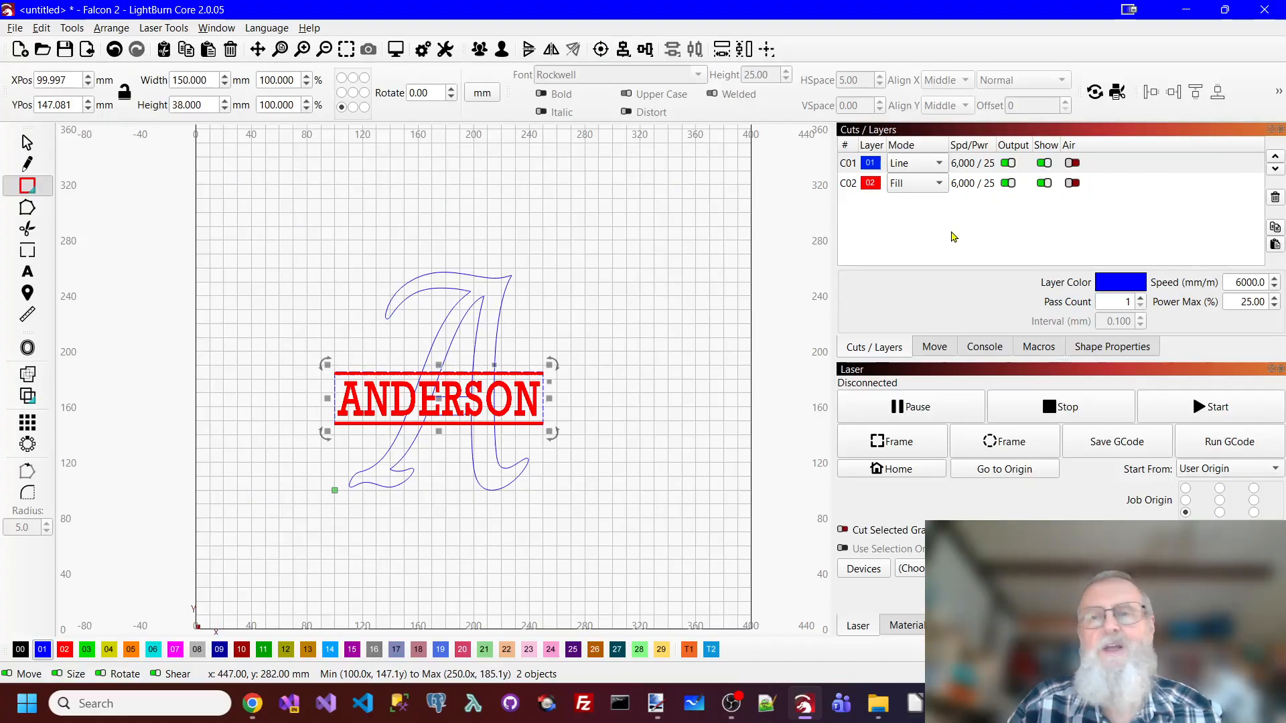
pyautogui.click(1045, 183)
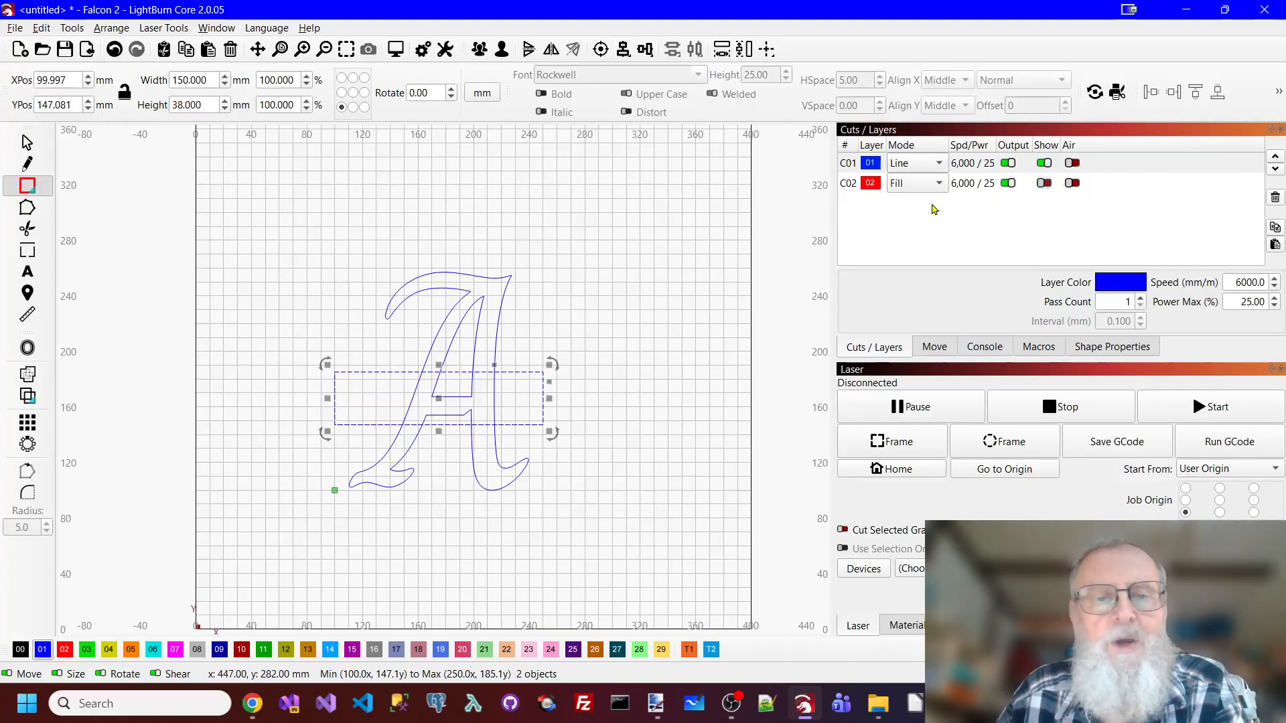
pyautogui.click(679, 239)
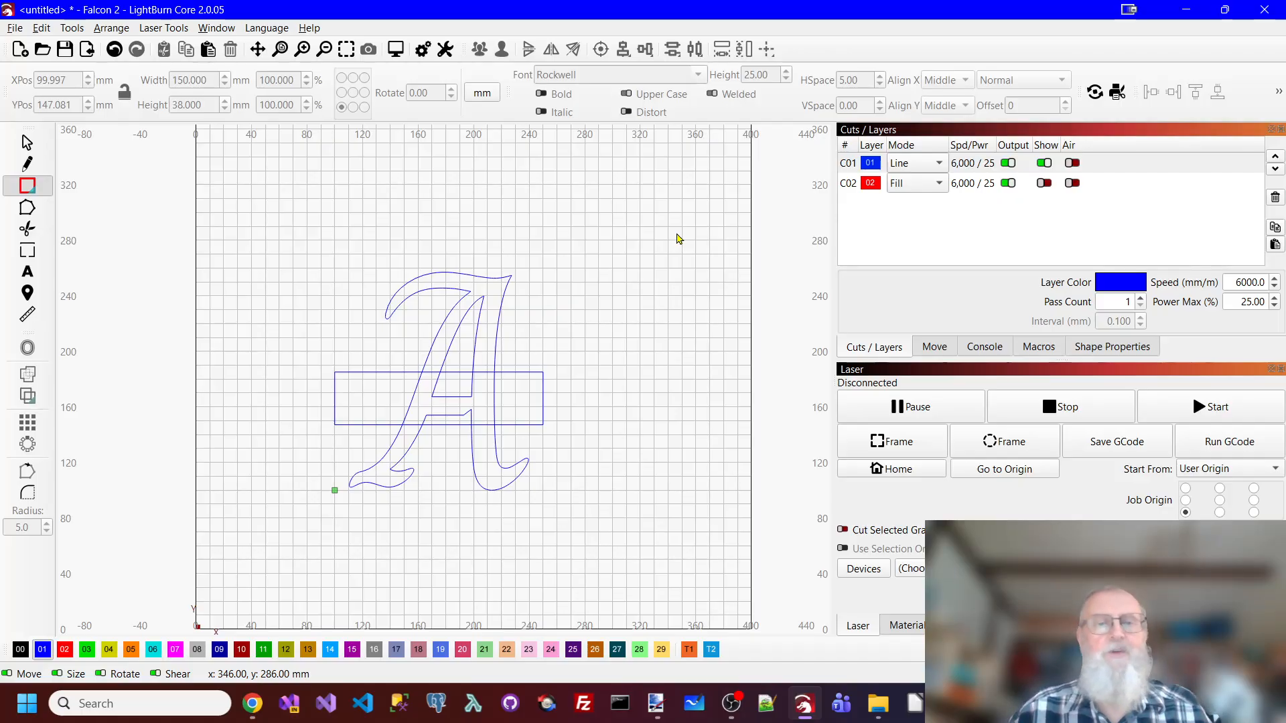
# Preview the Boolean Assistant operations on the rectangle and the letter A, and apply Subtract B - A to cut the rectangle out of the letter
pyautogui.click(543, 387)
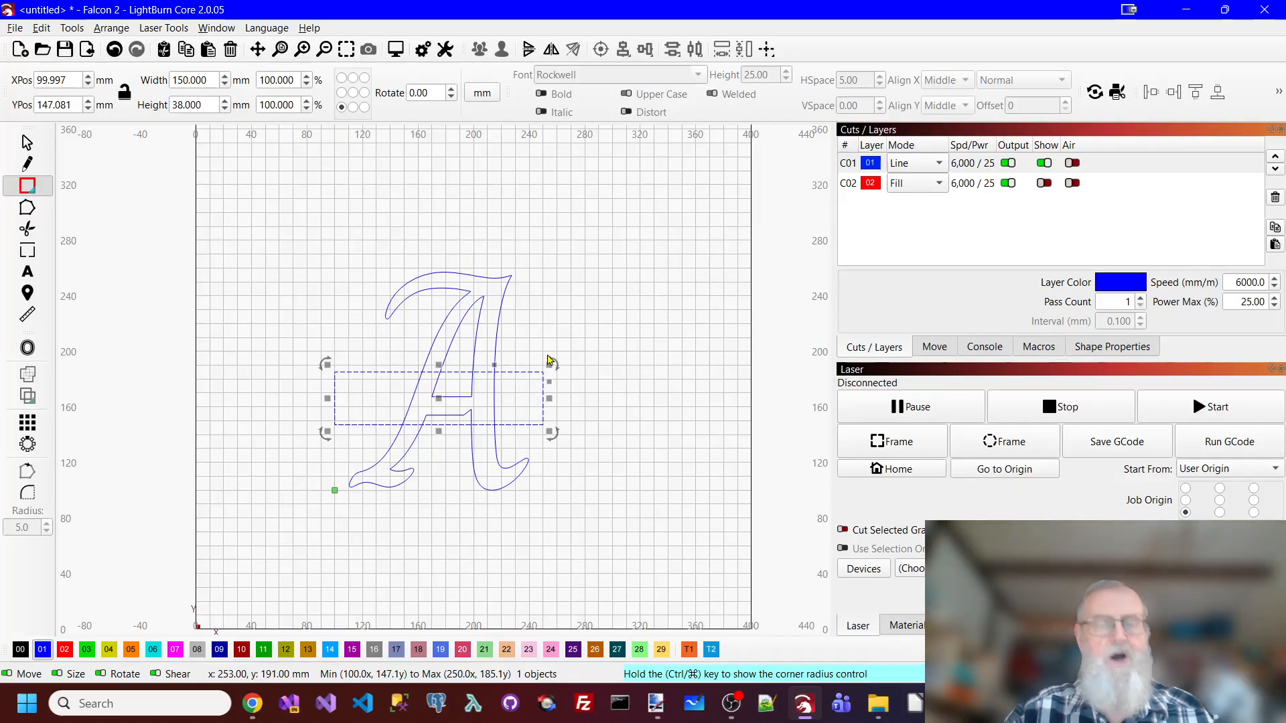
pyautogui.keyDown('shift'); pyautogui.click(503, 298); pyautogui.keyUp('shift')
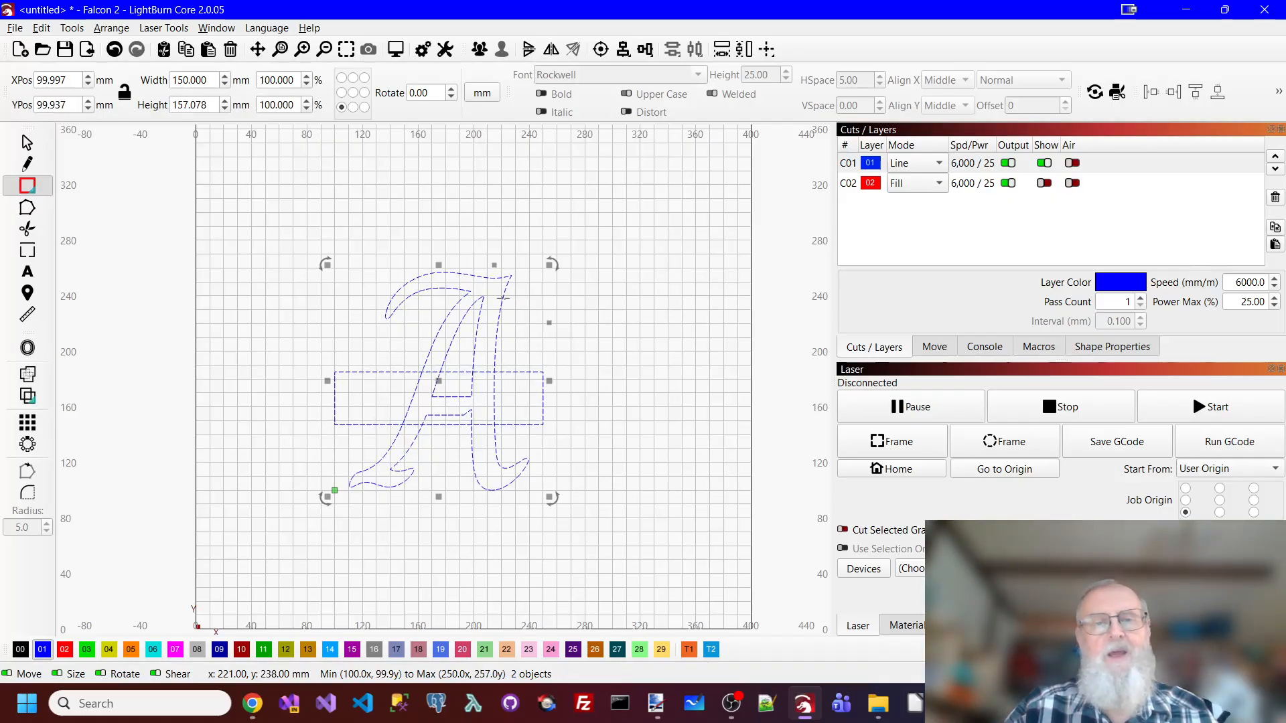
pyautogui.click(74, 29)
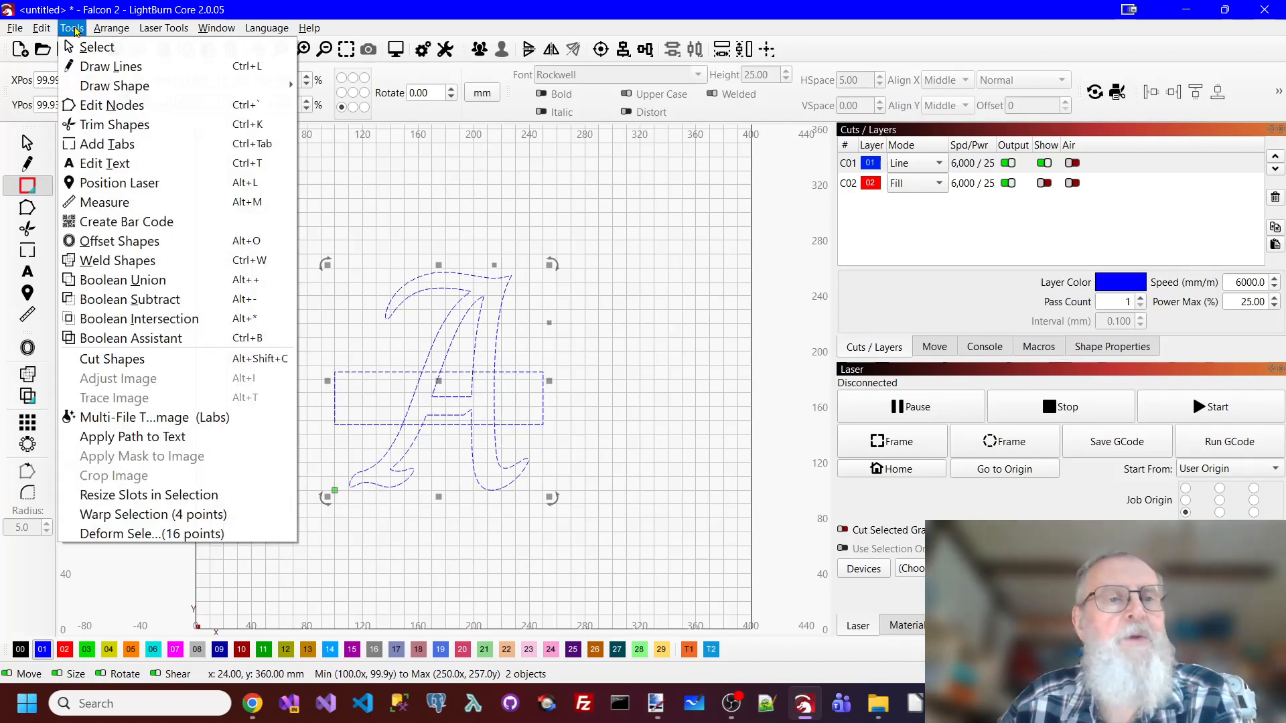
pyautogui.click(132, 337)
pyautogui.click(788, 170)
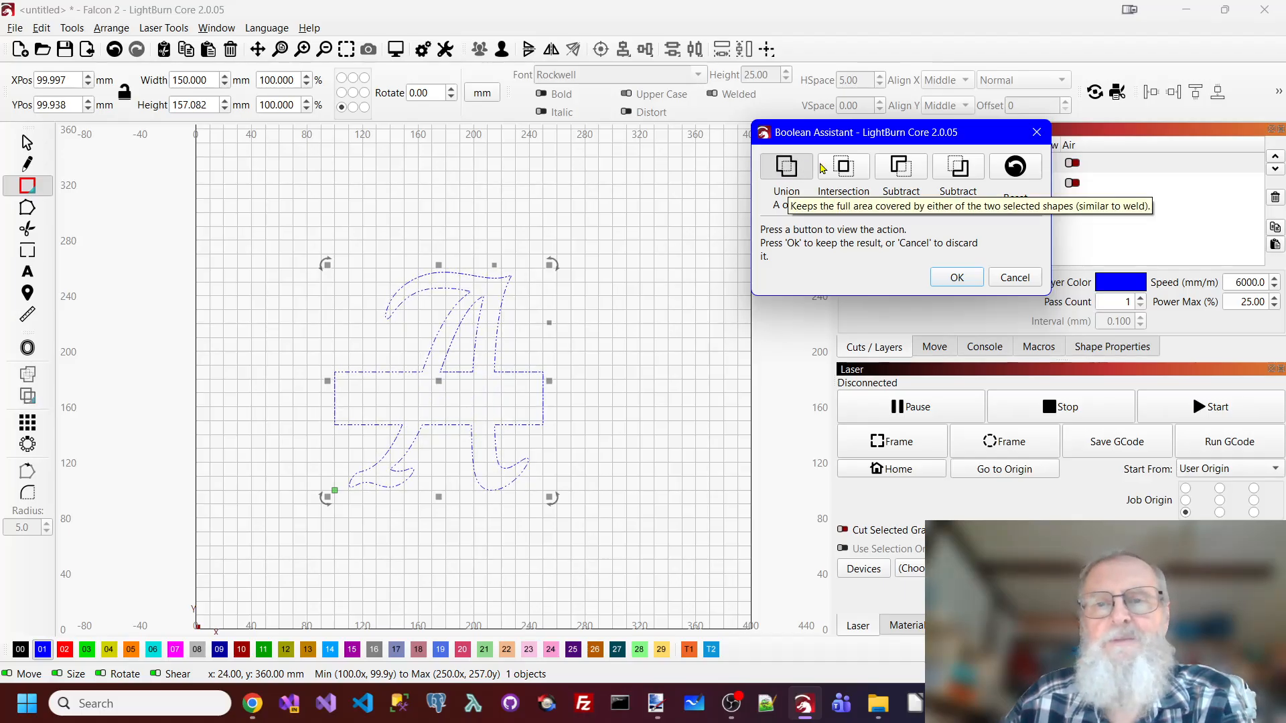
pyautogui.click(851, 171)
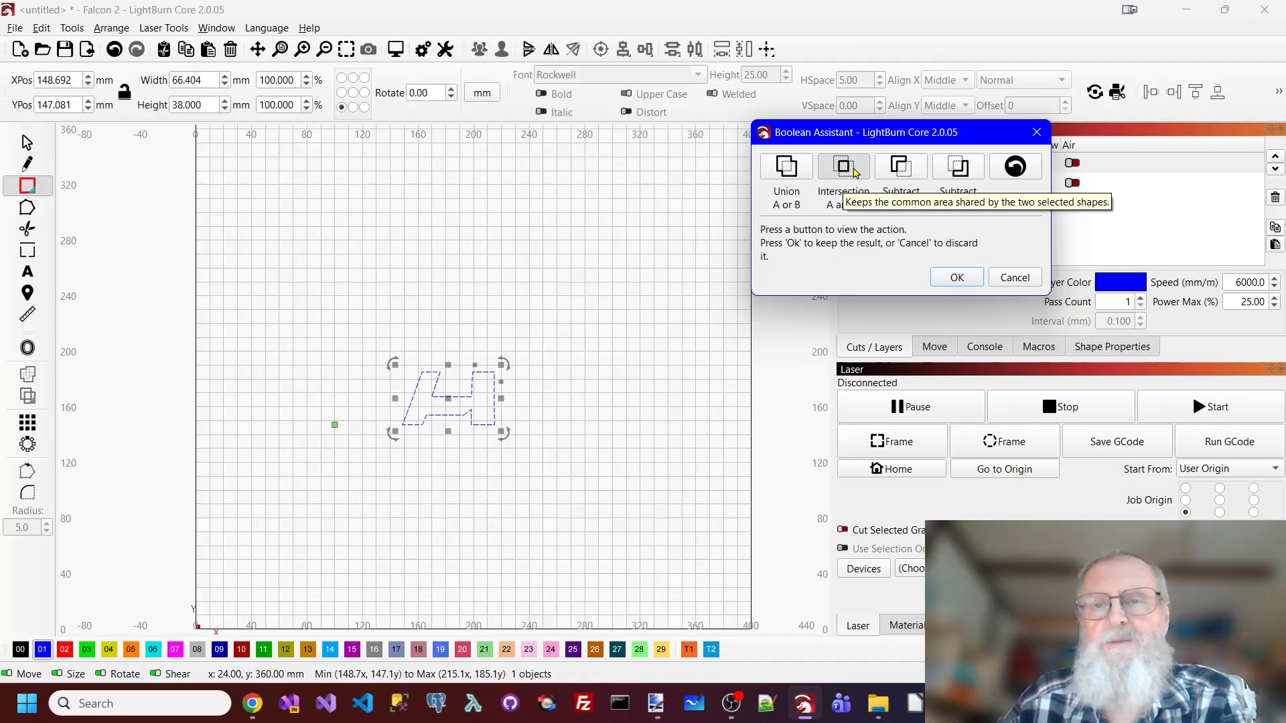
pyautogui.click(904, 169)
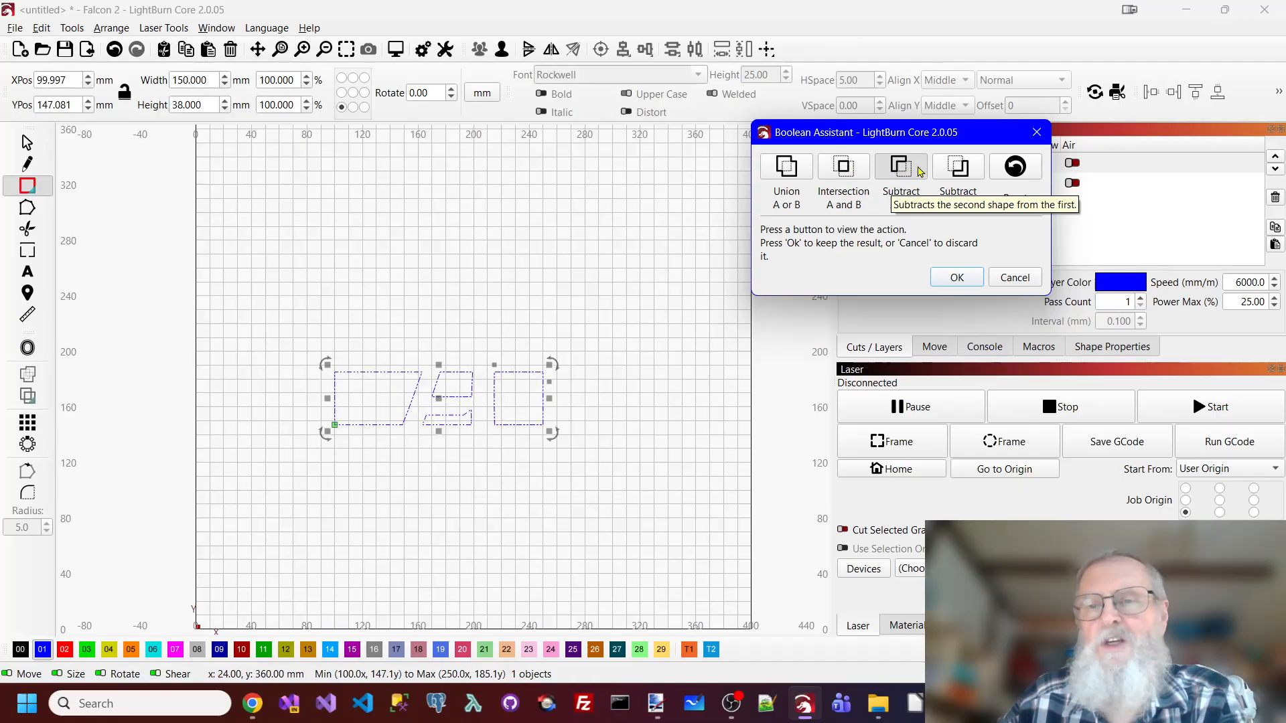
pyautogui.click(962, 171)
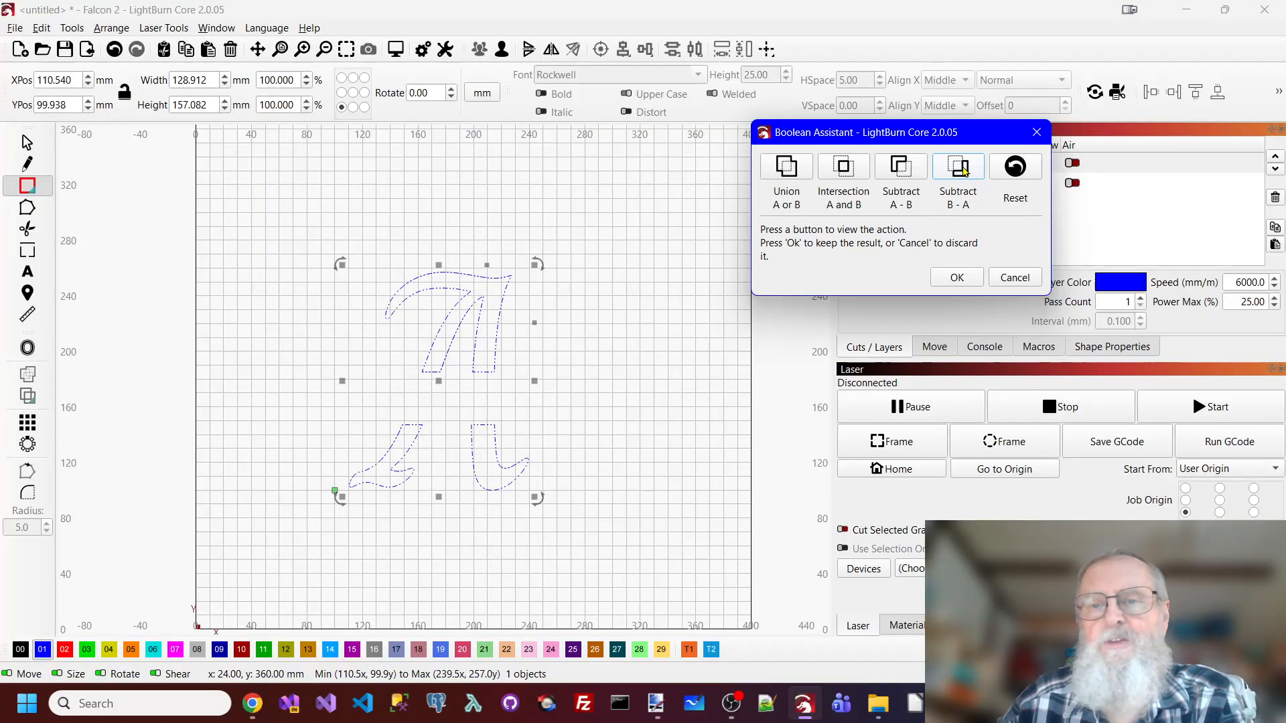
pyautogui.click(958, 278)
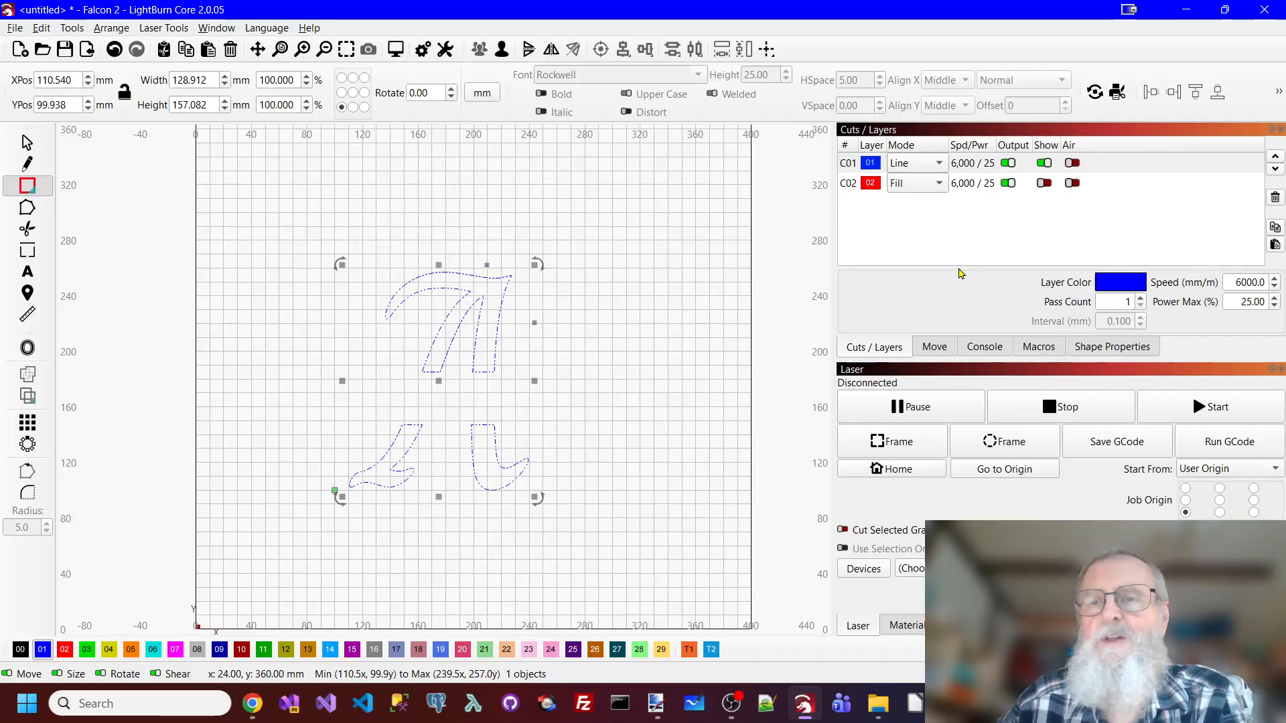
# Show the red layer 02 again and set the blue layer 01 to Fill mode
pyautogui.click(1044, 184)
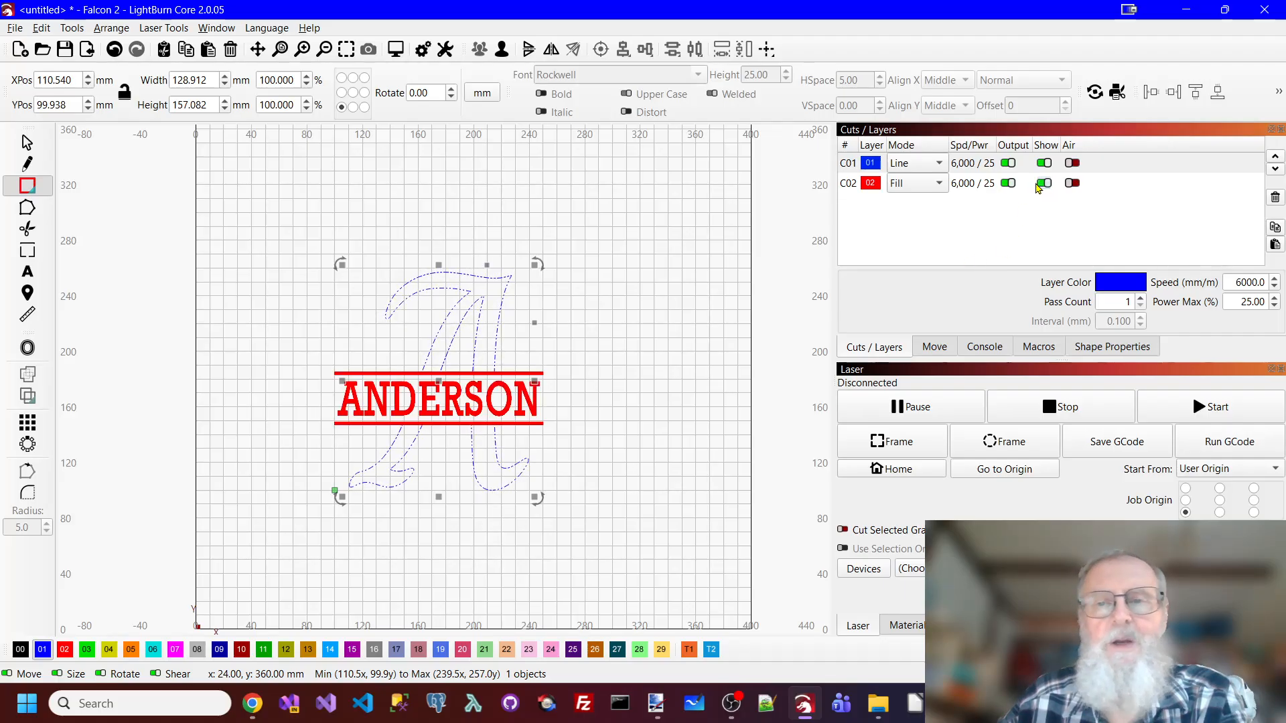
pyautogui.click(942, 163)
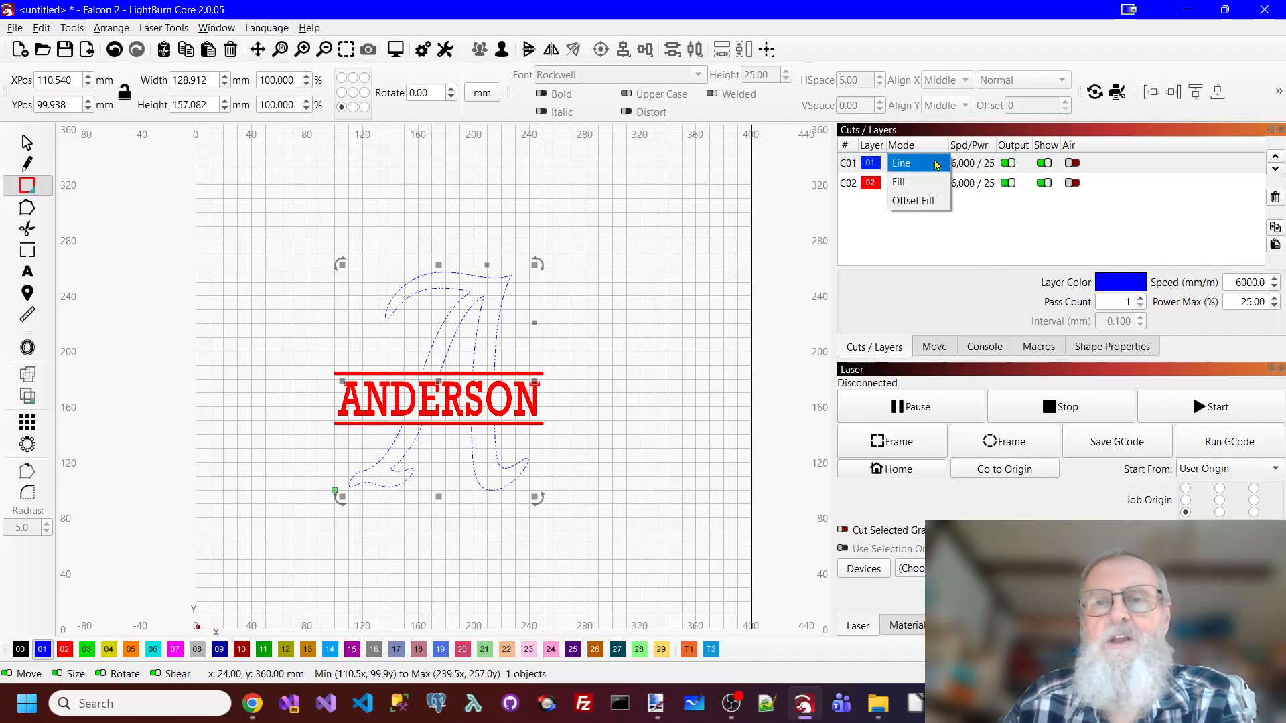
pyautogui.click(904, 184)
pyautogui.click(614, 198)
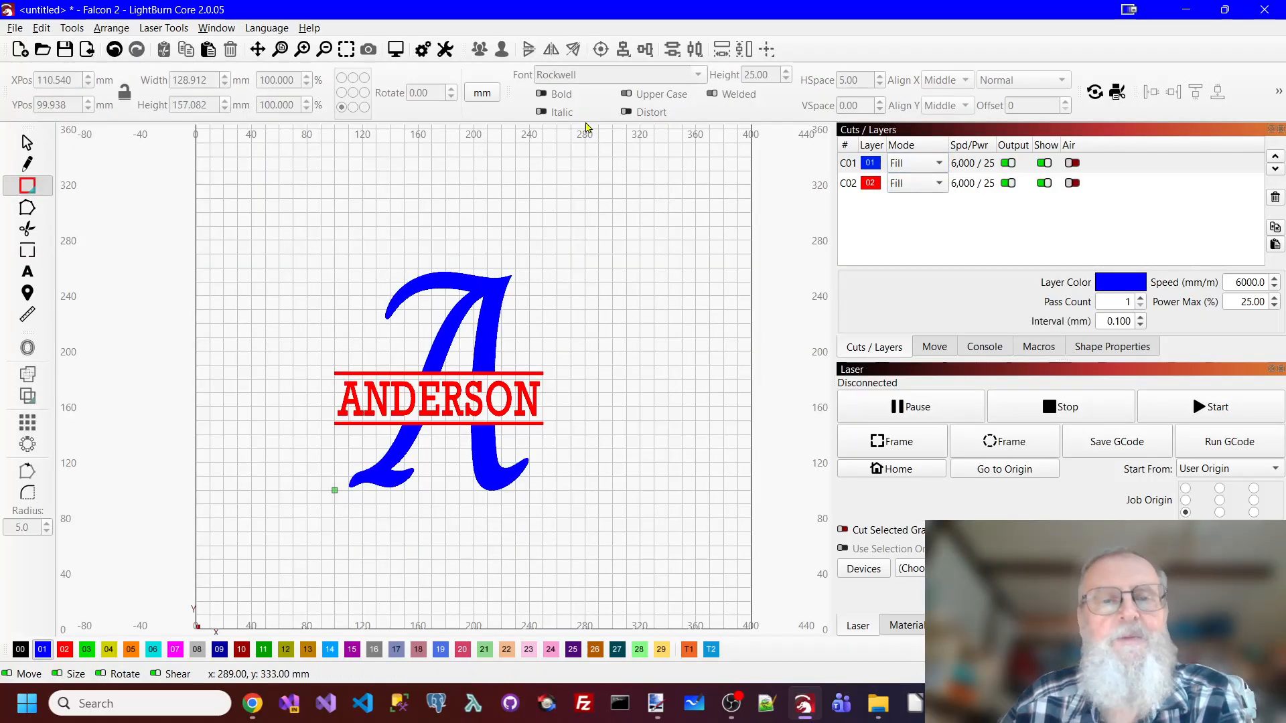
# Preview the engraving of the complete monogram and close the preview
pyautogui.click(395, 49)
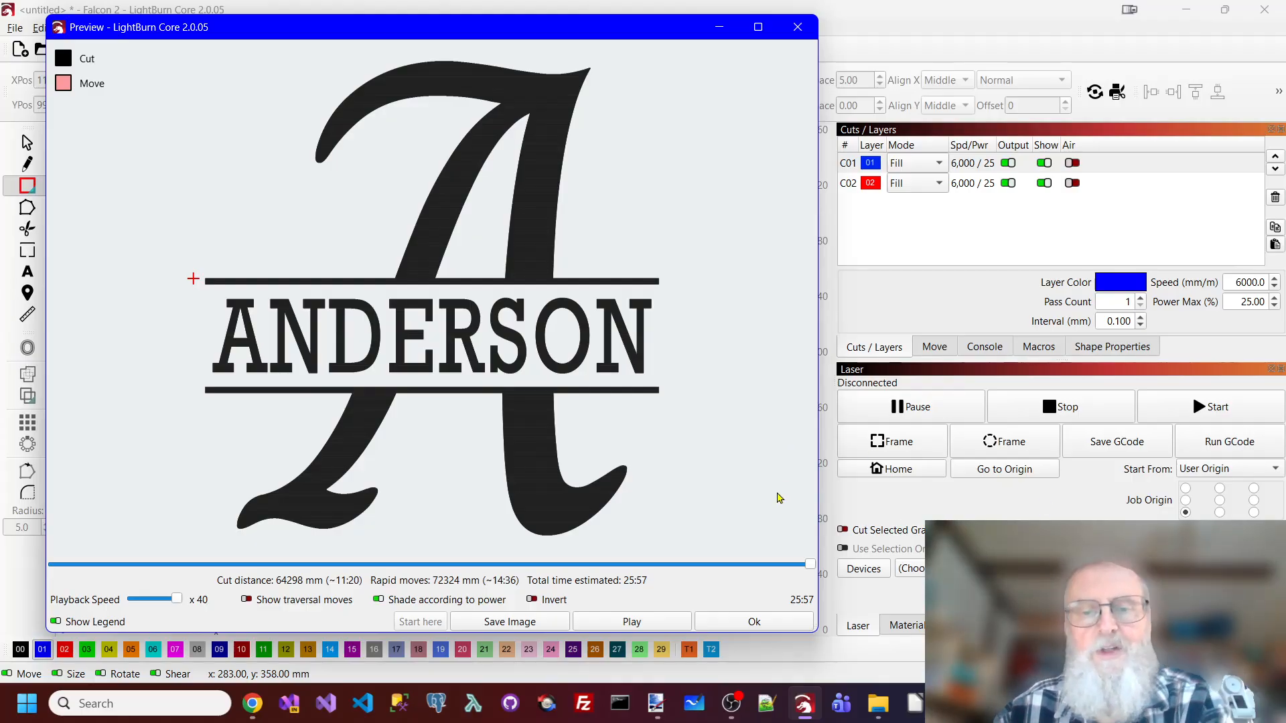
pyautogui.click(770, 625)
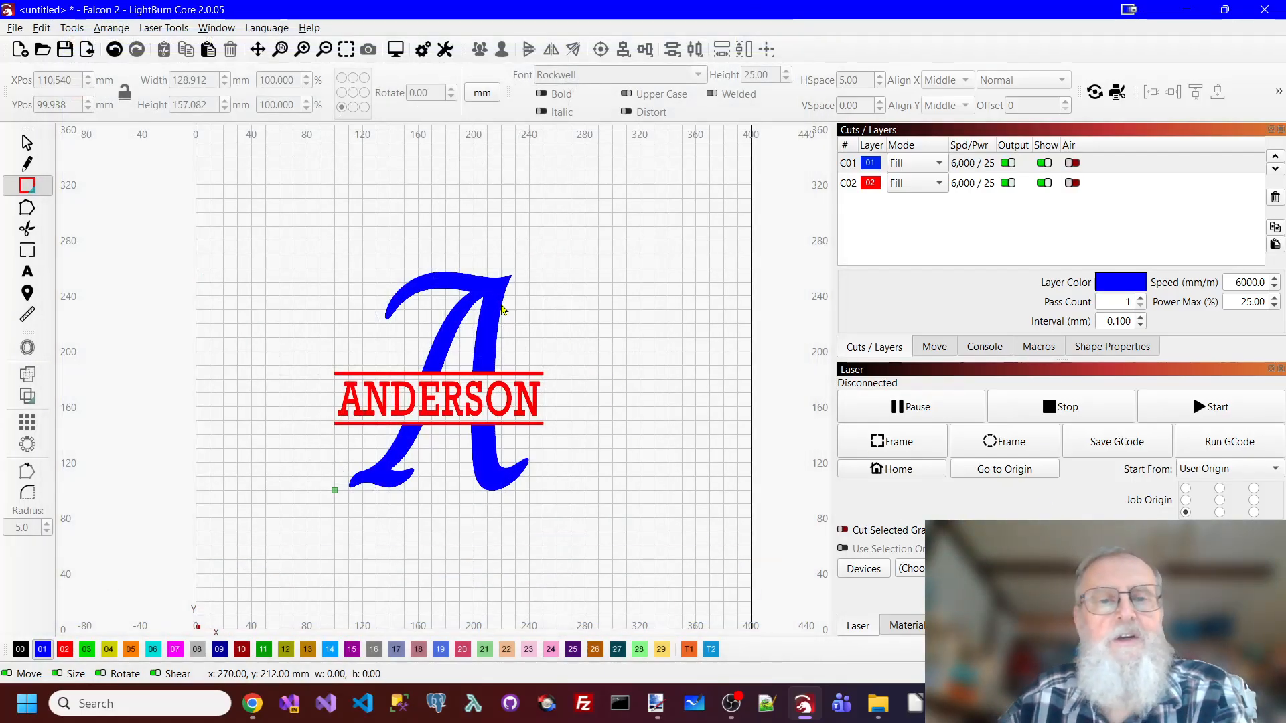
pyautogui.moveTo(251, 216); pyautogui.dragTo(652, 537)
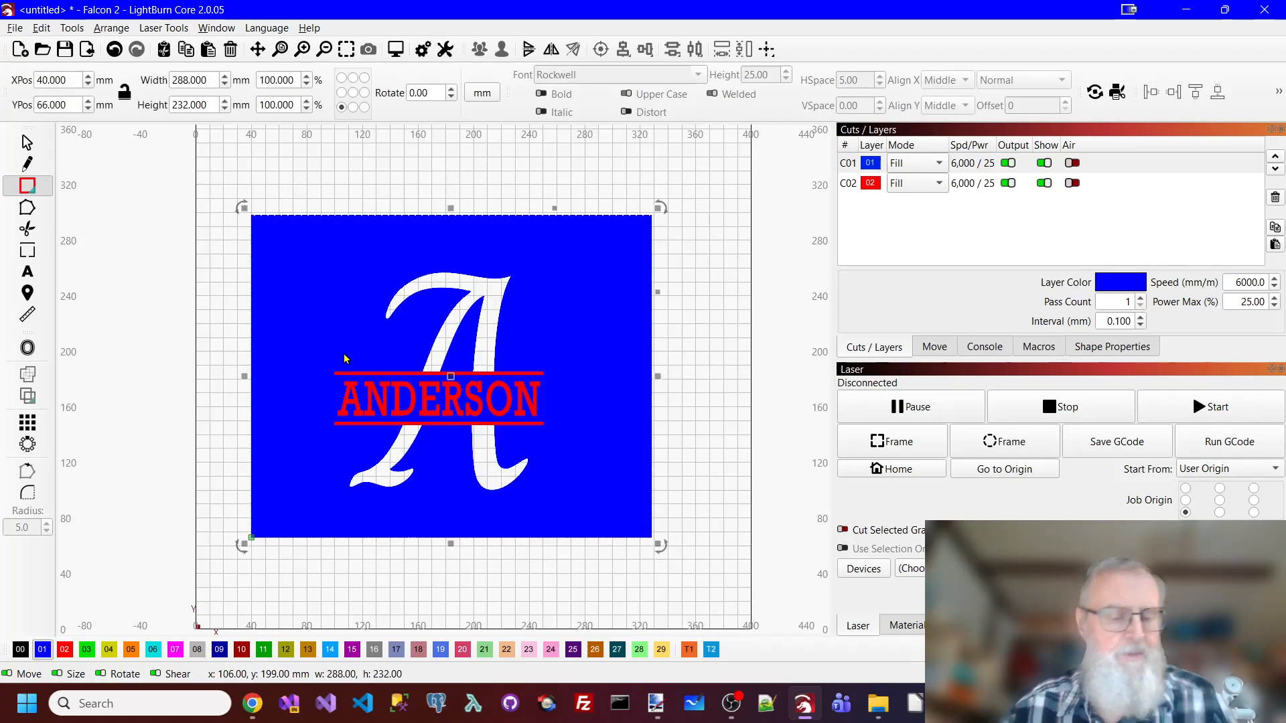
pyautogui.press('Delete')
pyautogui.press('Escape')
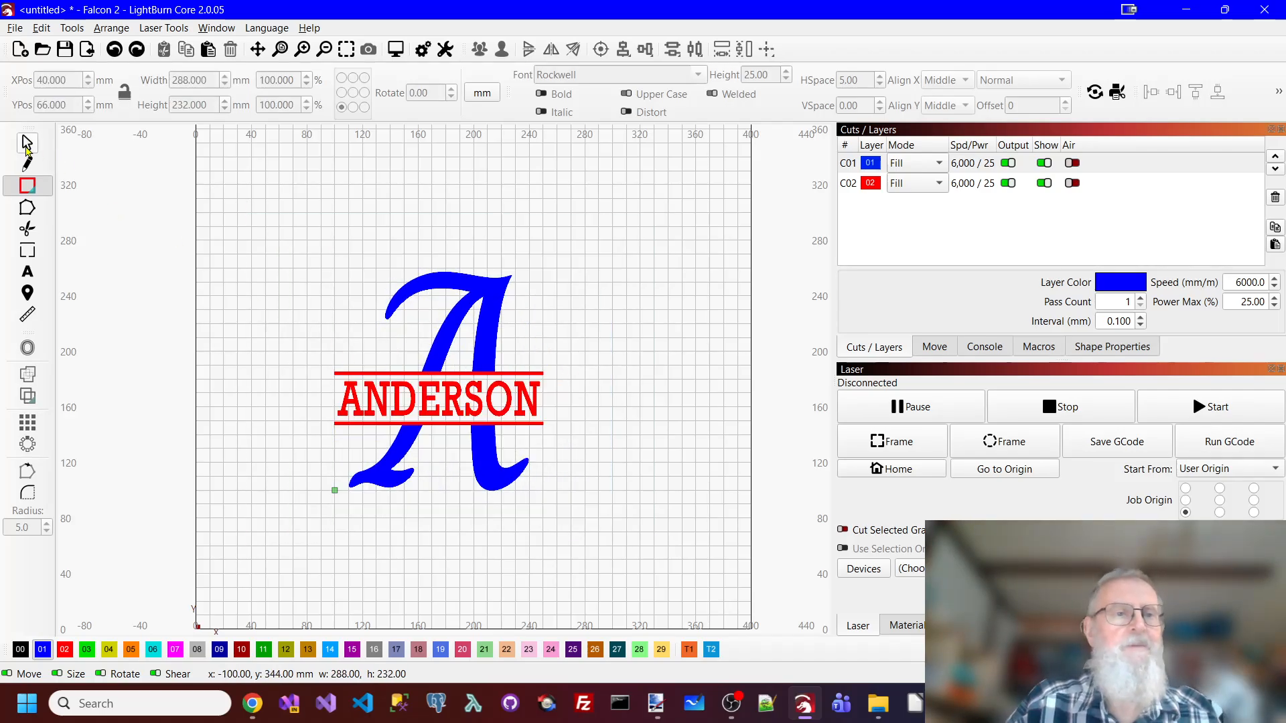
# Move the whole monogram to the upper left of the work area, to about X 7 mm and Y 206 mm
pyautogui.moveTo(226, 213); pyautogui.dragTo(590, 578)
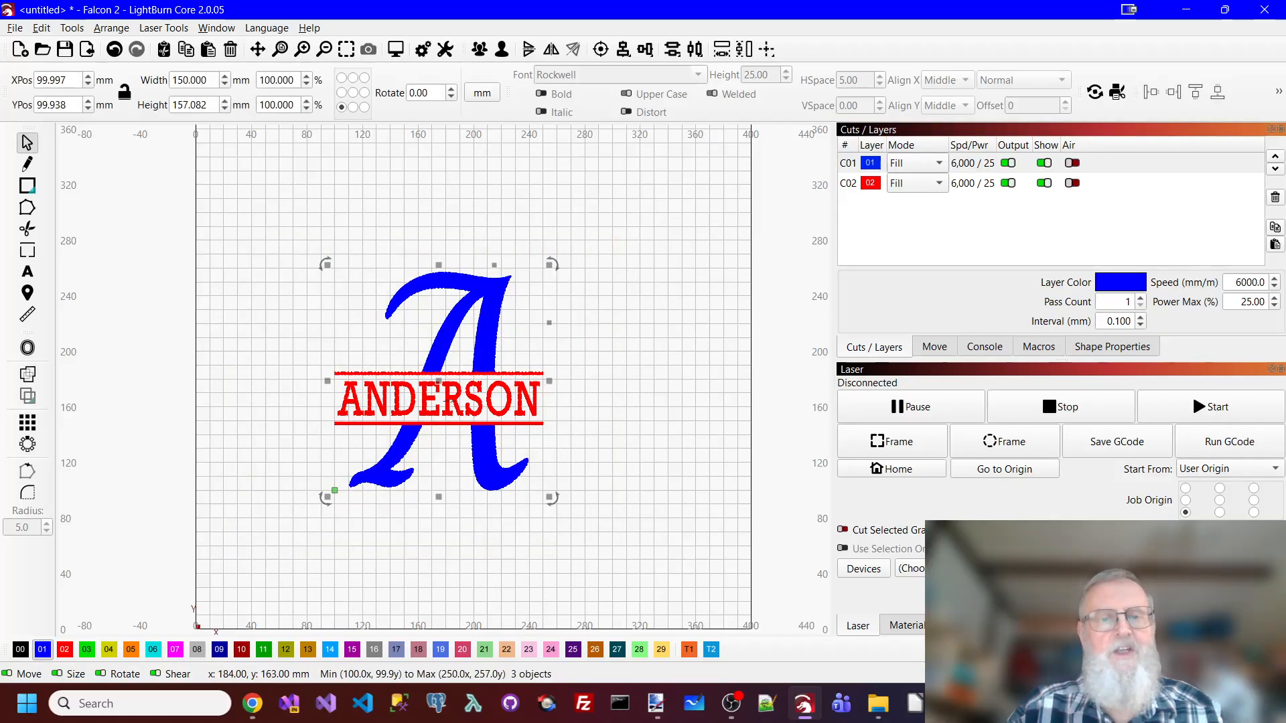
pyautogui.moveTo(437, 381); pyautogui.dragTo(307, 232)
pyautogui.click(428, 335)
pyautogui.scroll(-2, 462, 335)
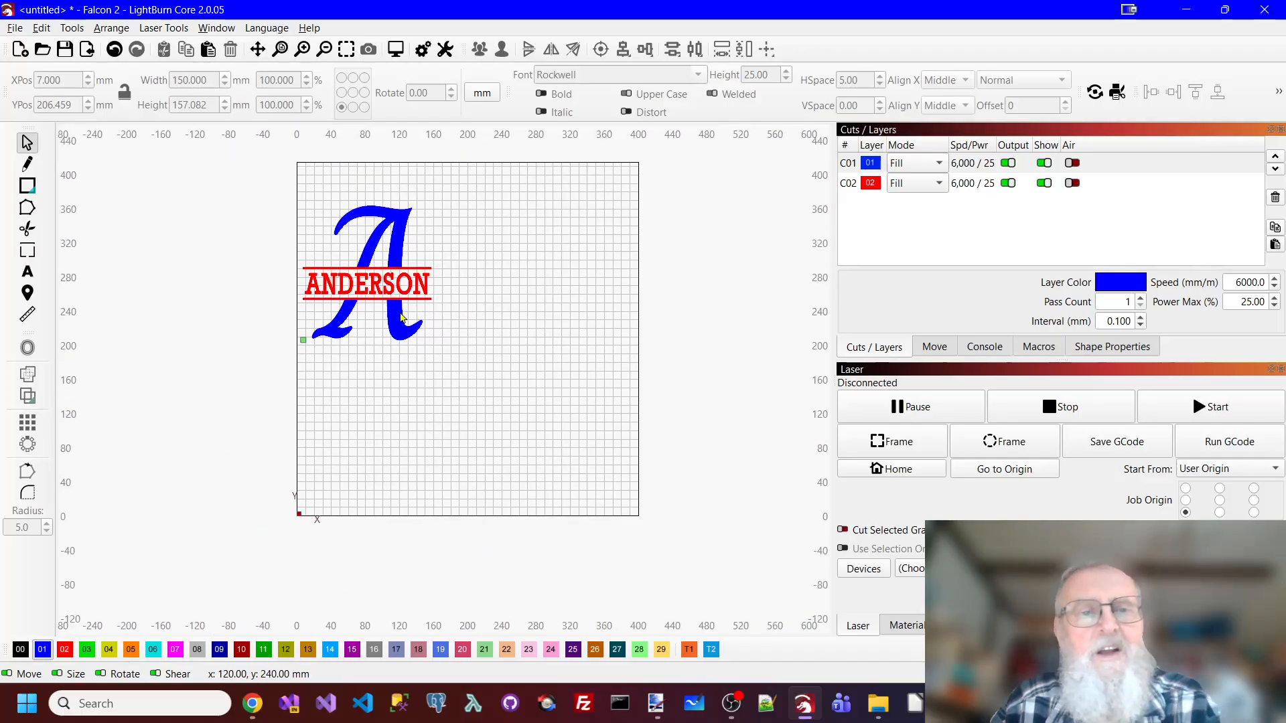
# Select the whole monogram and move it about 50 mm up to the upper edge of the work area
pyautogui.click(397, 285)
pyautogui.moveTo(283, 187); pyautogui.dragTo(471, 340)
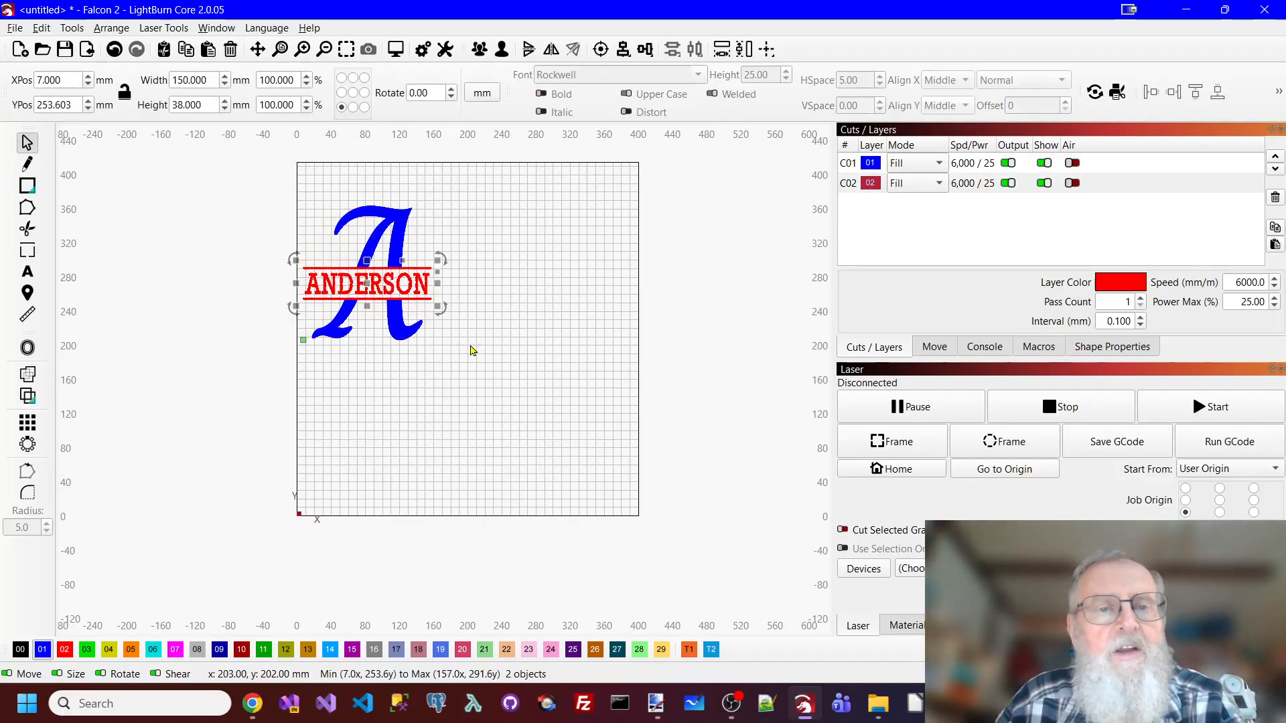
pyautogui.moveTo(241, 187); pyautogui.dragTo(473, 355)
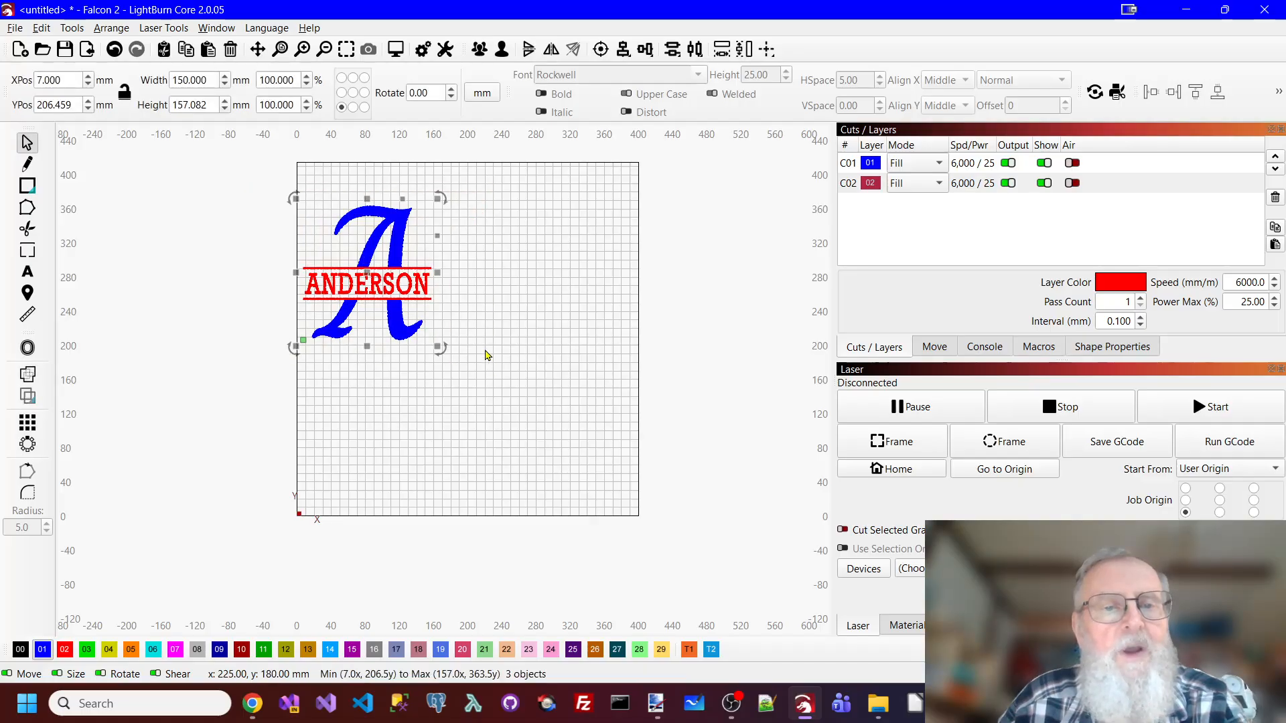
pyautogui.moveTo(369, 273); pyautogui.dragTo(370, 231)
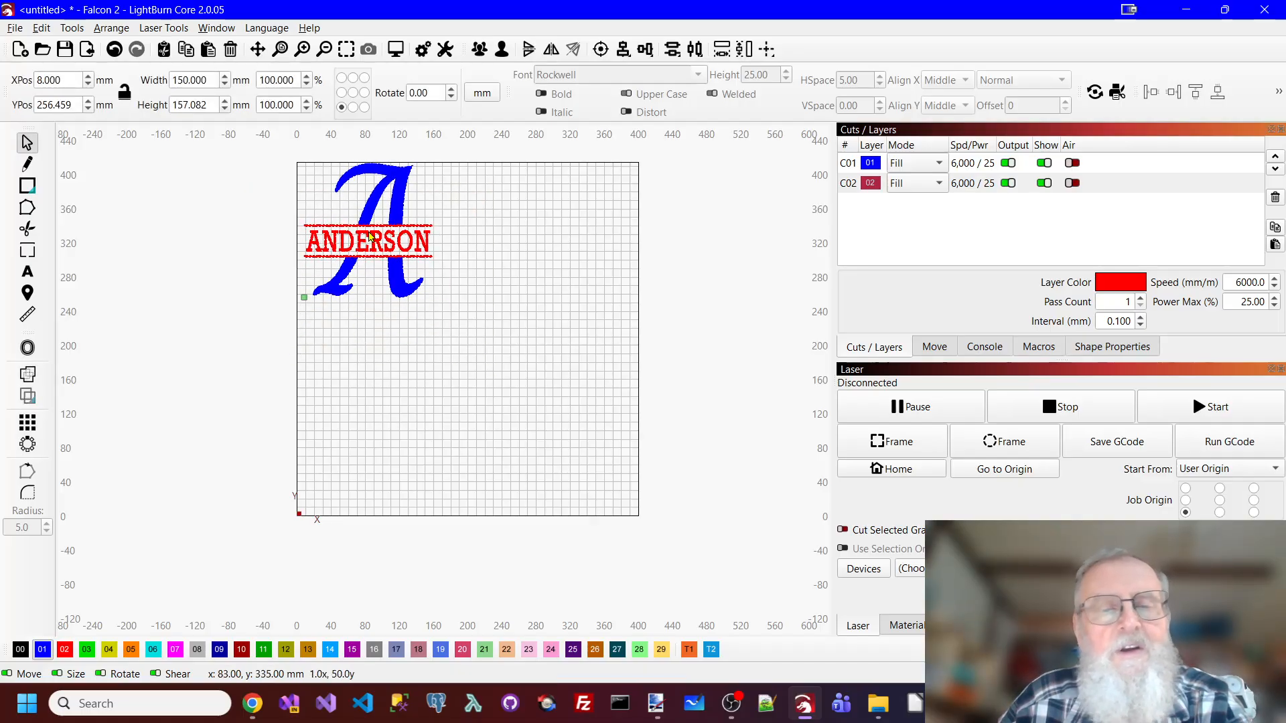
# Add the letter T as text on blue layer 01 in the empty area beside the first monogram, using the Charm font
pyautogui.click(526, 333)
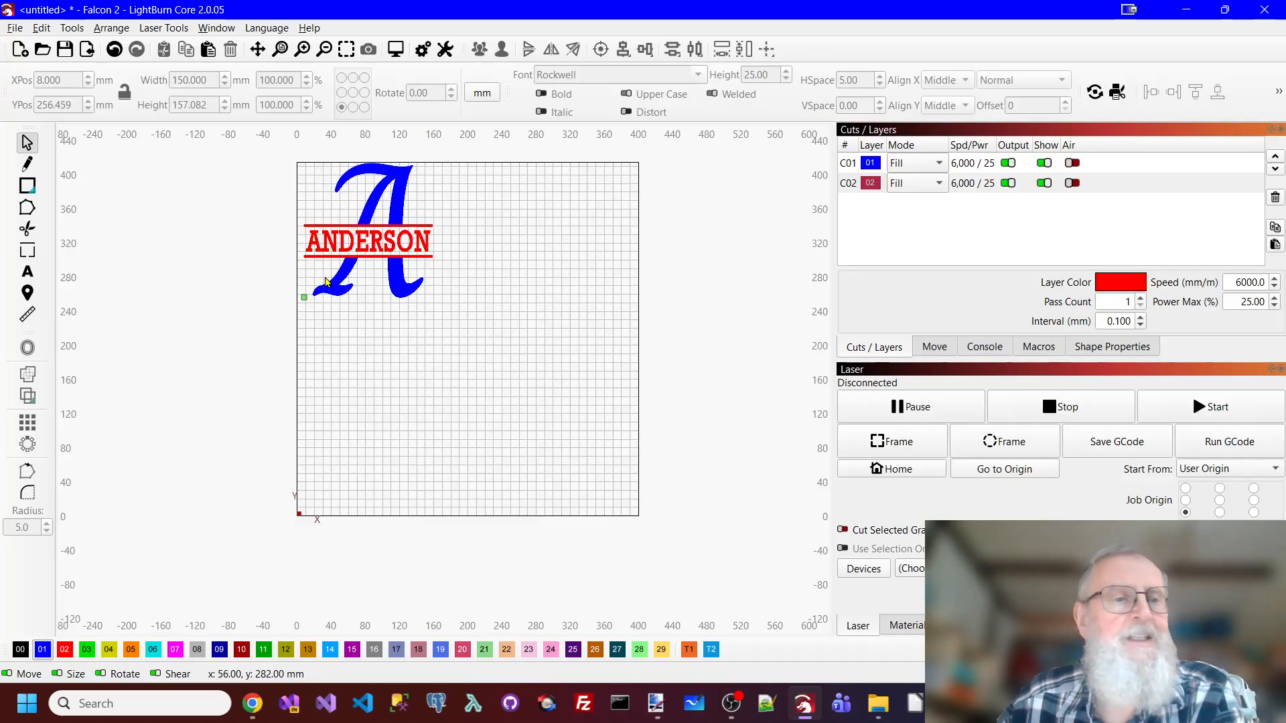
pyautogui.click(27, 272)
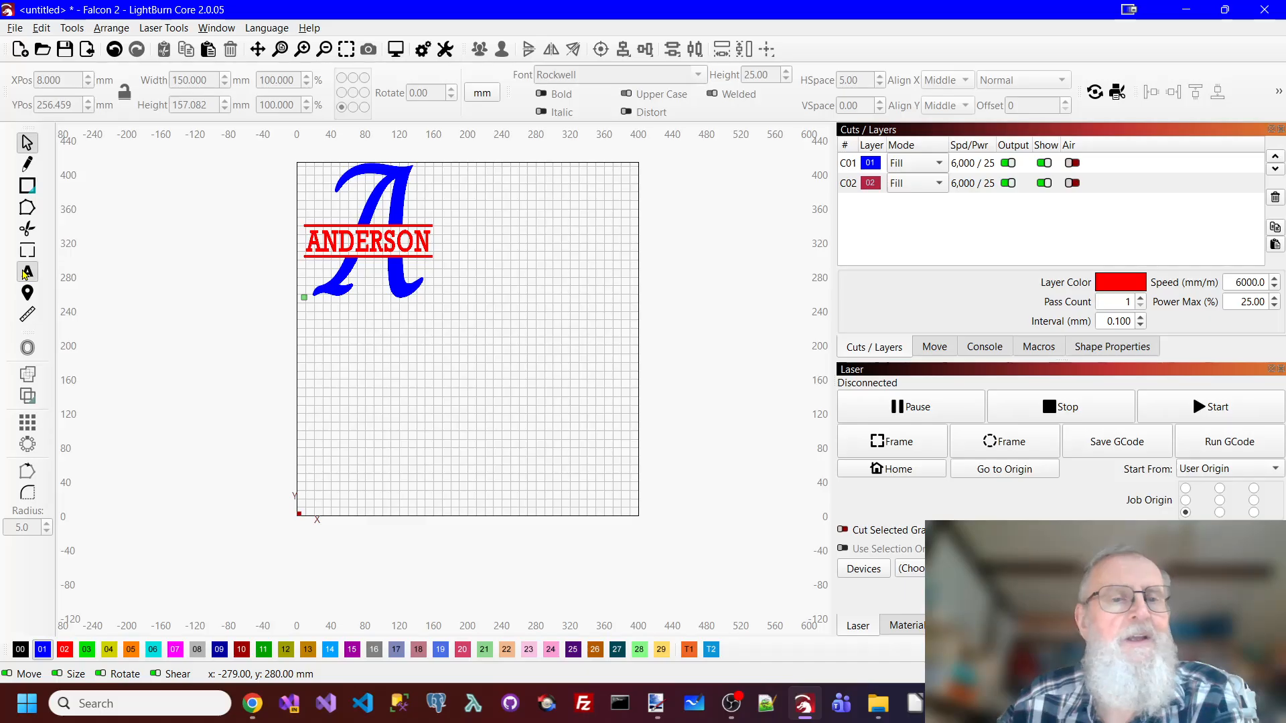
pyautogui.click(444, 368)
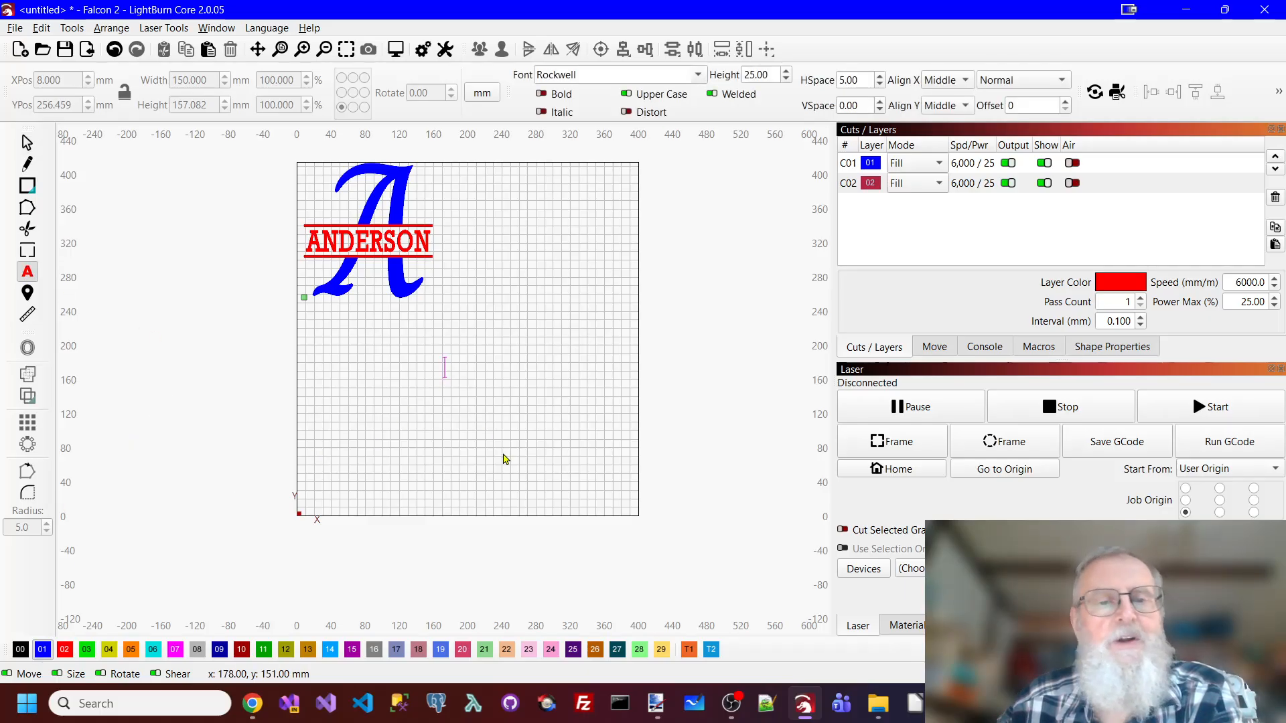
pyautogui.write('T')
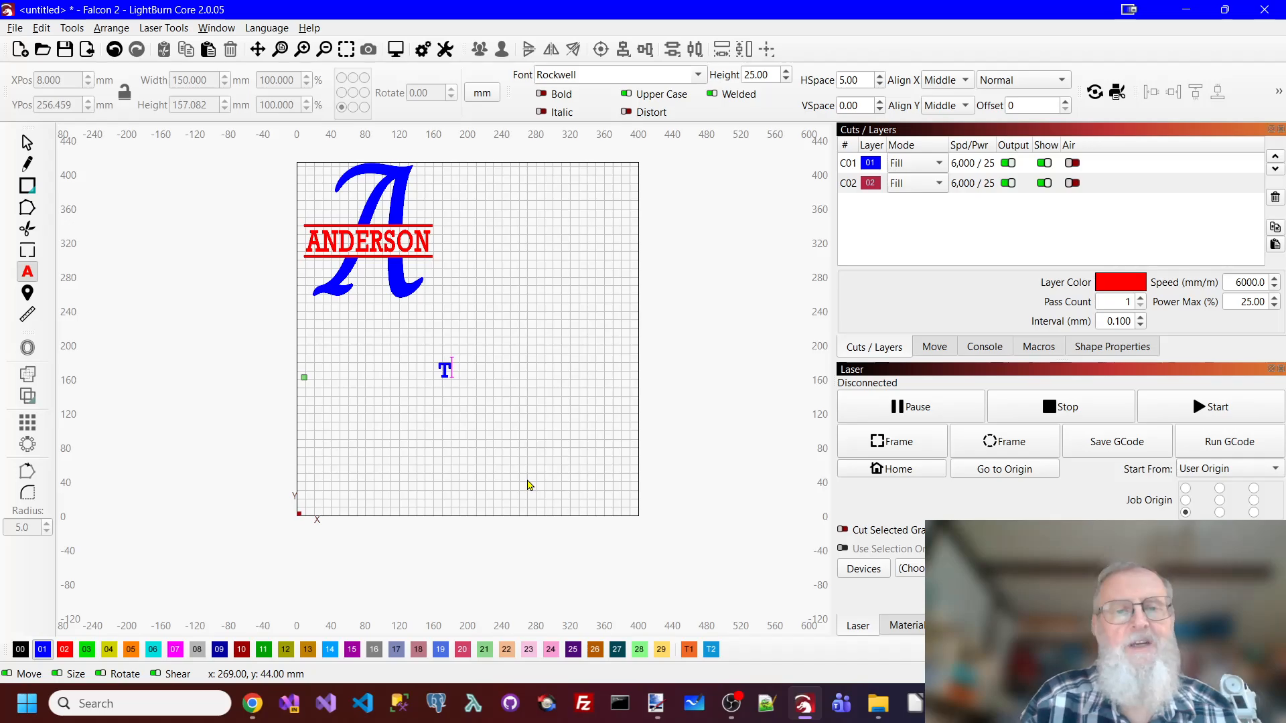
pyautogui.click(698, 75)
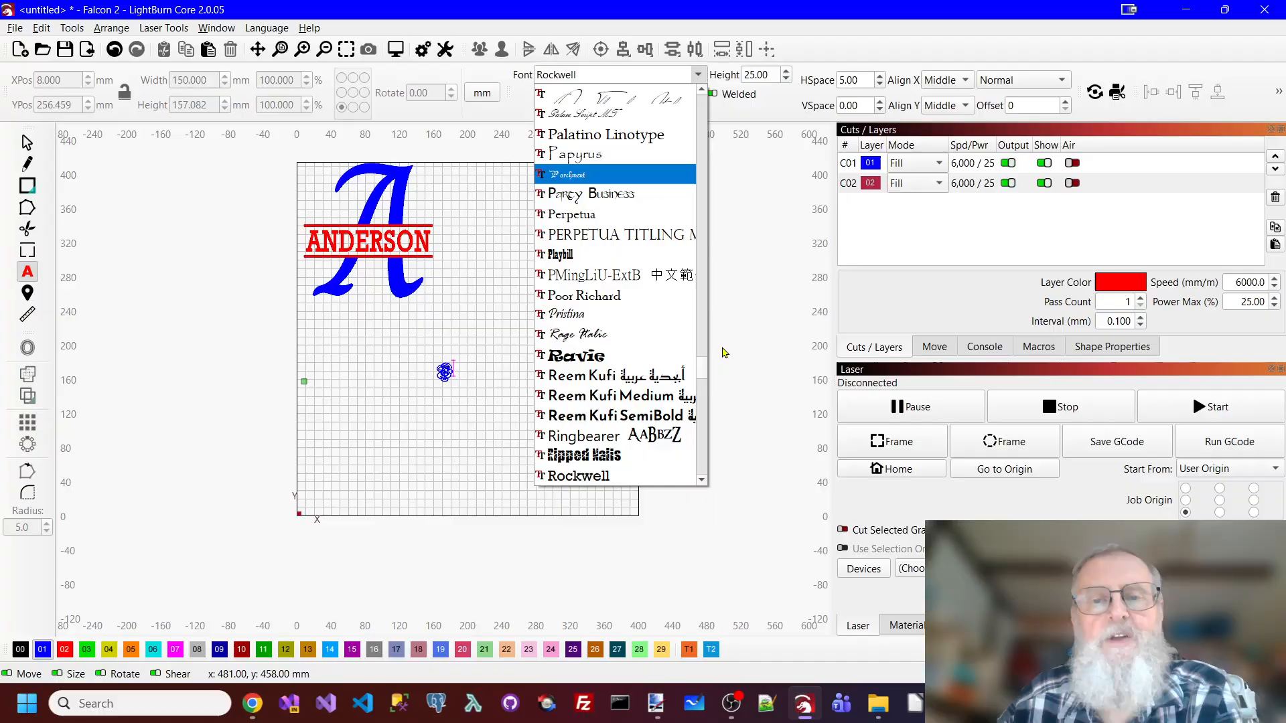
pyautogui.moveTo(704, 370); pyautogui.dragTo(714, 97)
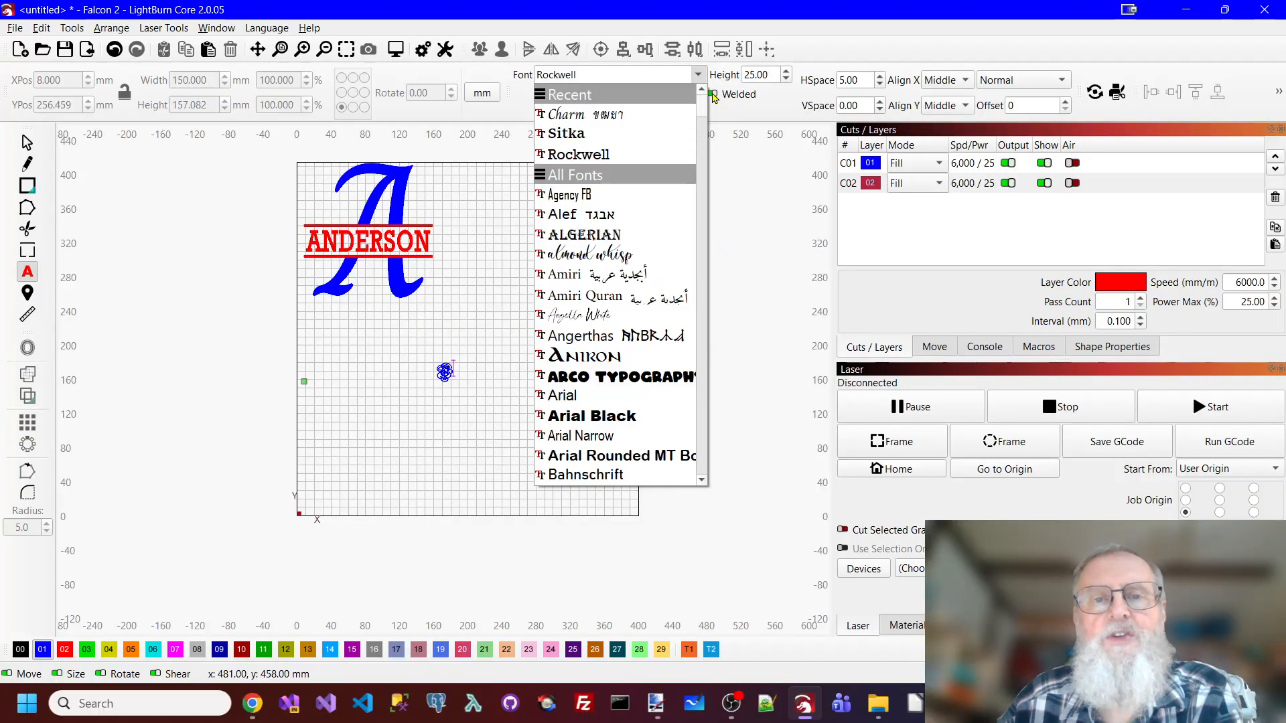
pyautogui.click(602, 114)
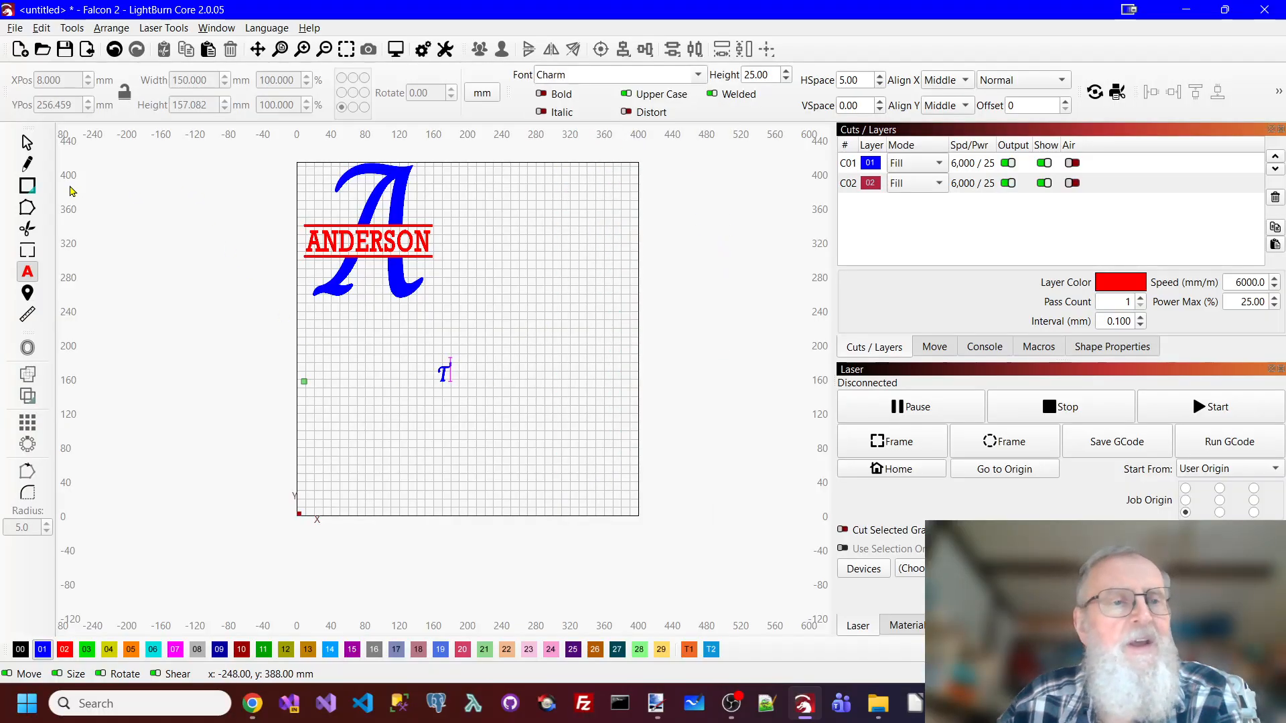
# Enlarge the letter T to about 106 mm wide and 160 mm high
pyautogui.click(27, 142)
pyautogui.moveTo(462, 396); pyautogui.dragTo(527, 391)
pyautogui.scroll(2, 534, 434)
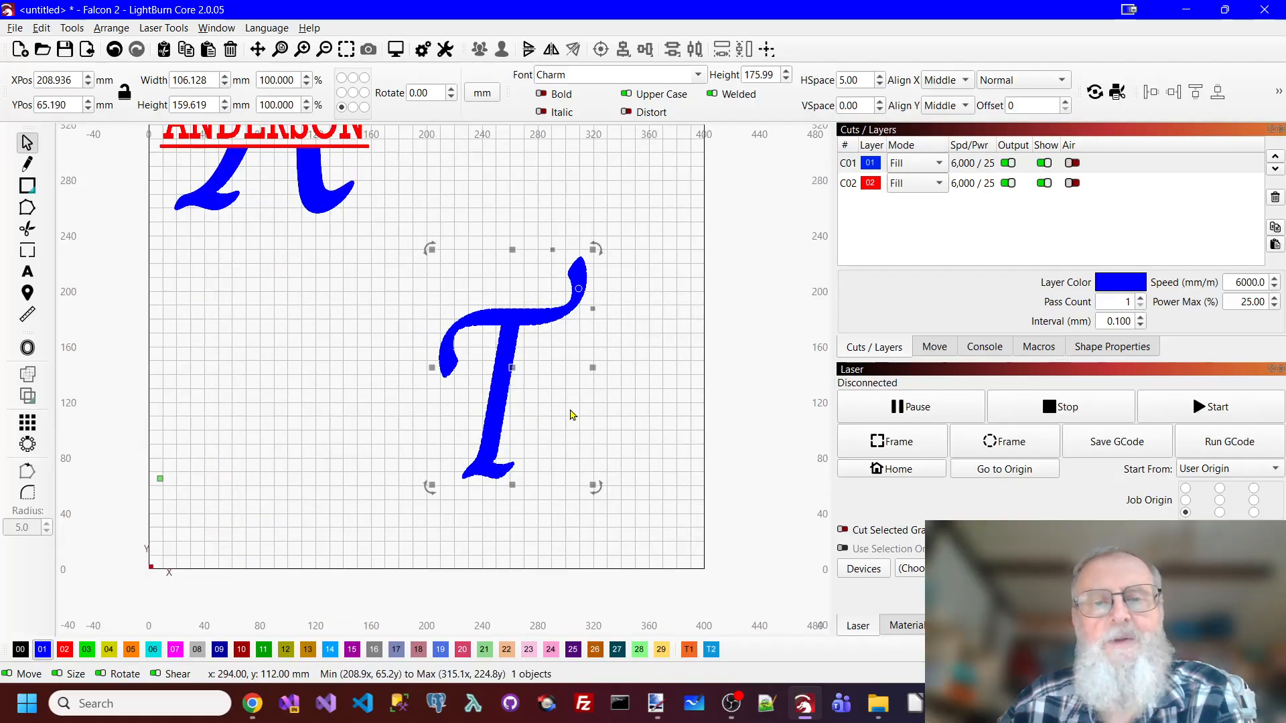
pyautogui.click(614, 384)
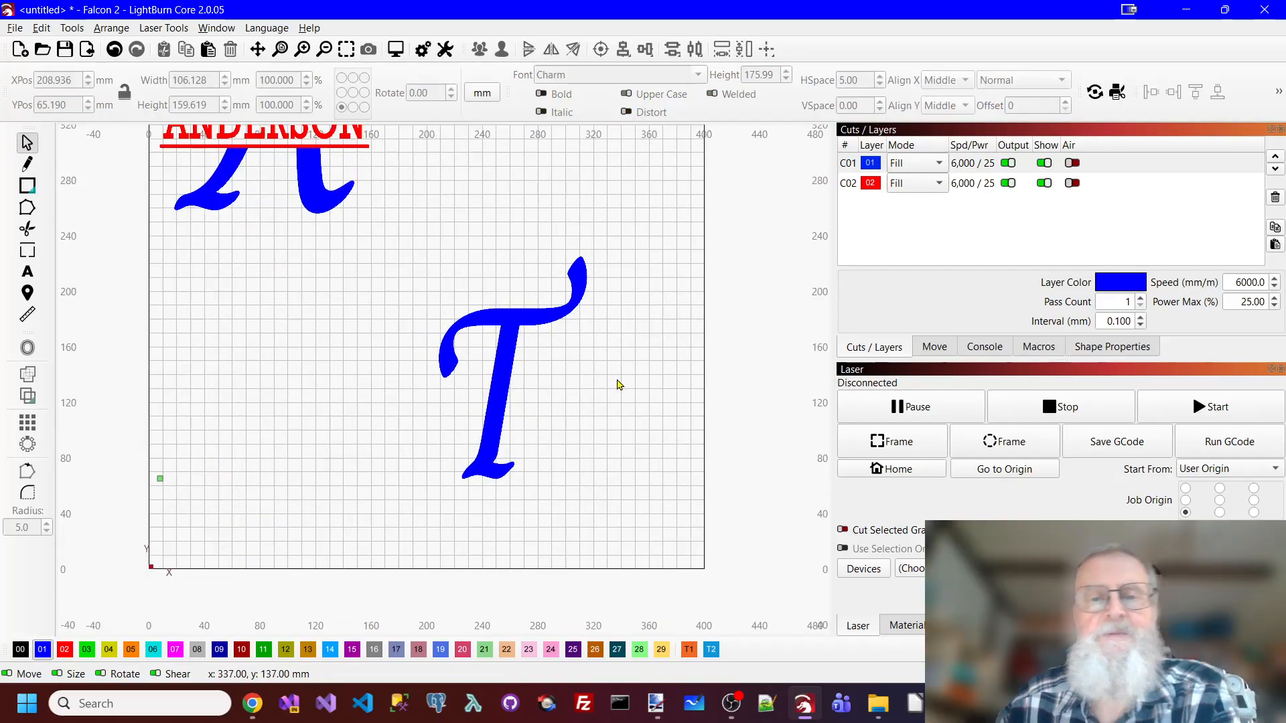
# Set blue layer 01 to Line mode so its letters are drawn as outlines
pyautogui.click(520, 352)
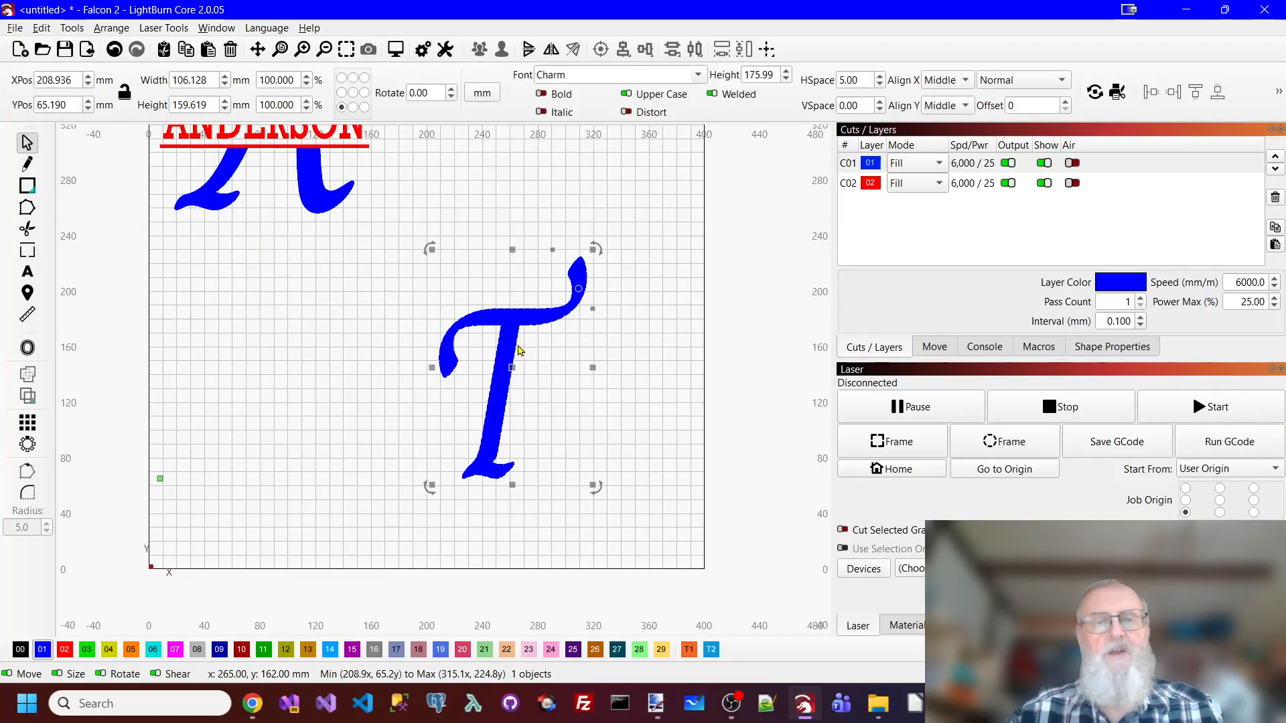
pyautogui.click(940, 167)
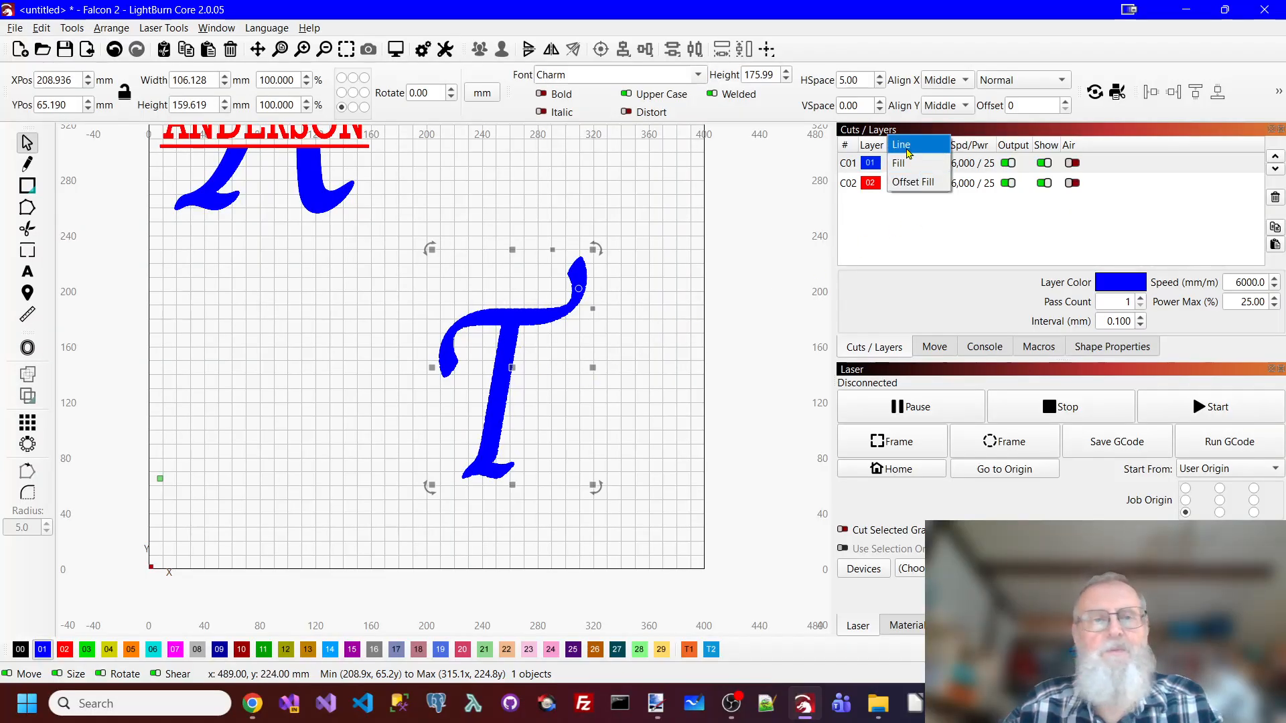
pyautogui.click(909, 150)
pyautogui.click(552, 414)
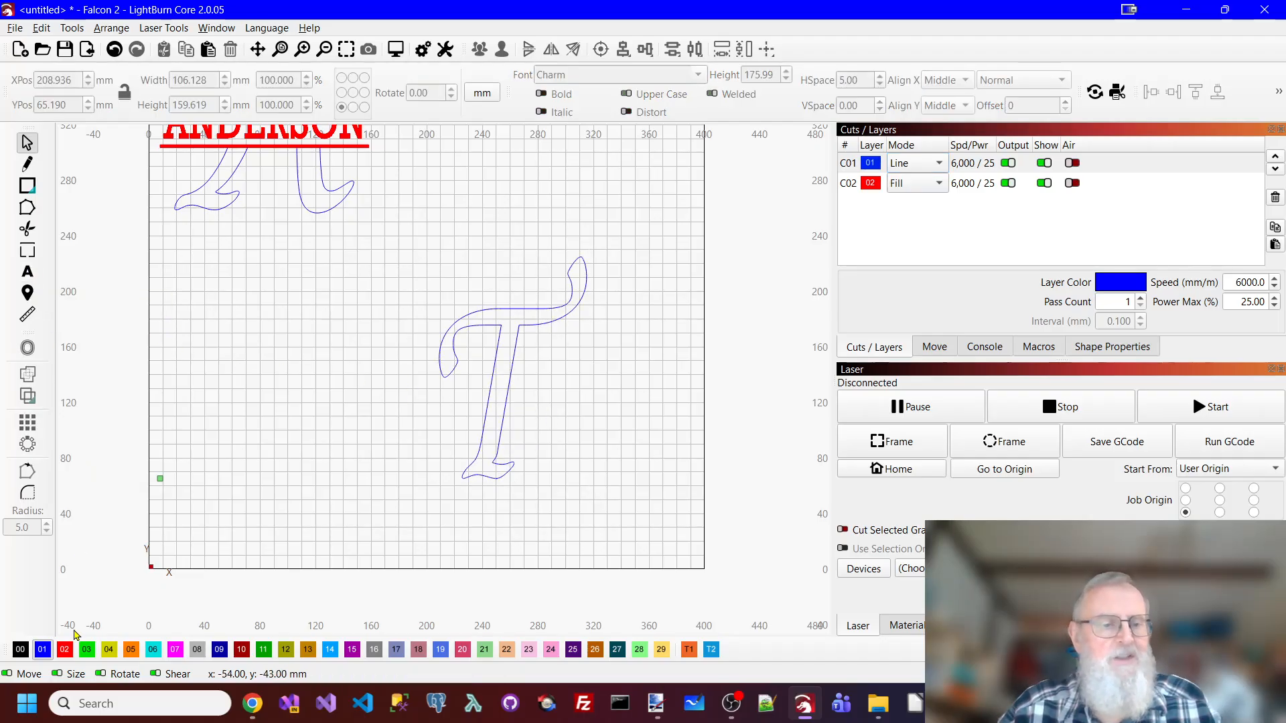
# Add the second family surname as a text object on red layer 02
pyautogui.click(64, 649)
pyautogui.click(27, 271)
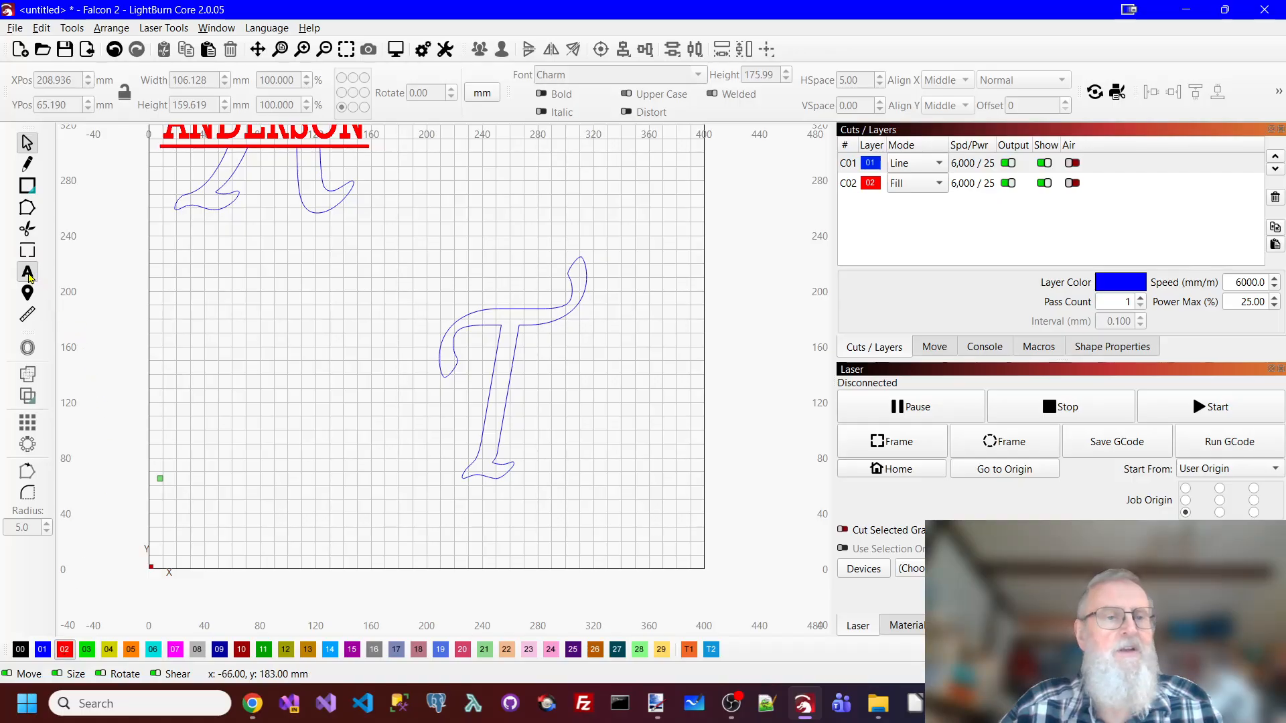
pyautogui.click(264, 307)
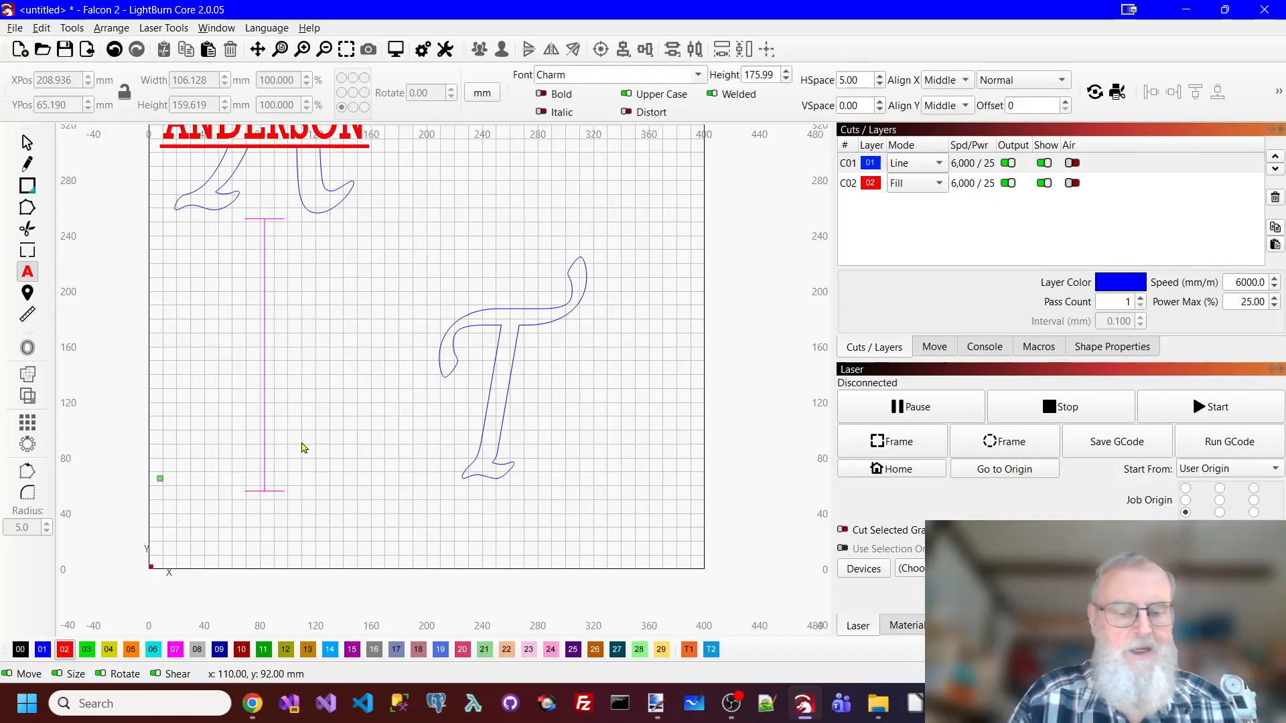
pyautogui.write('THOM')
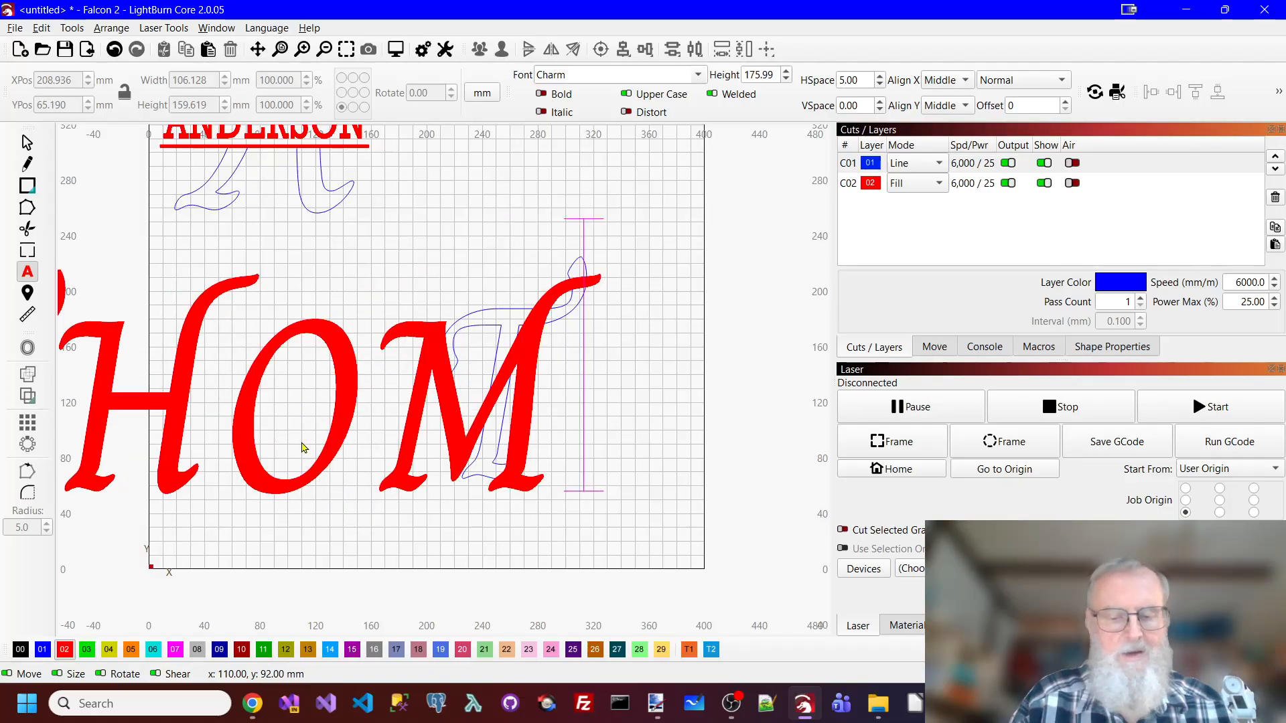
pyautogui.write('PSON')
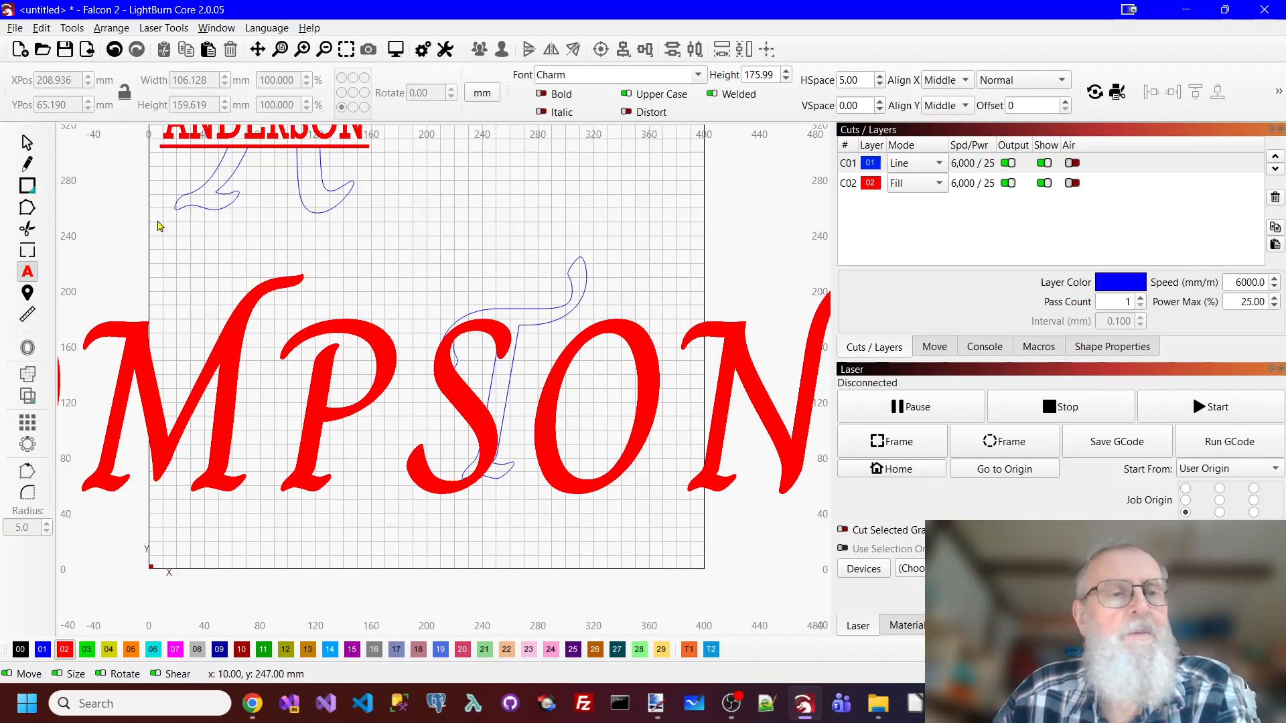
pyautogui.press('Escape')
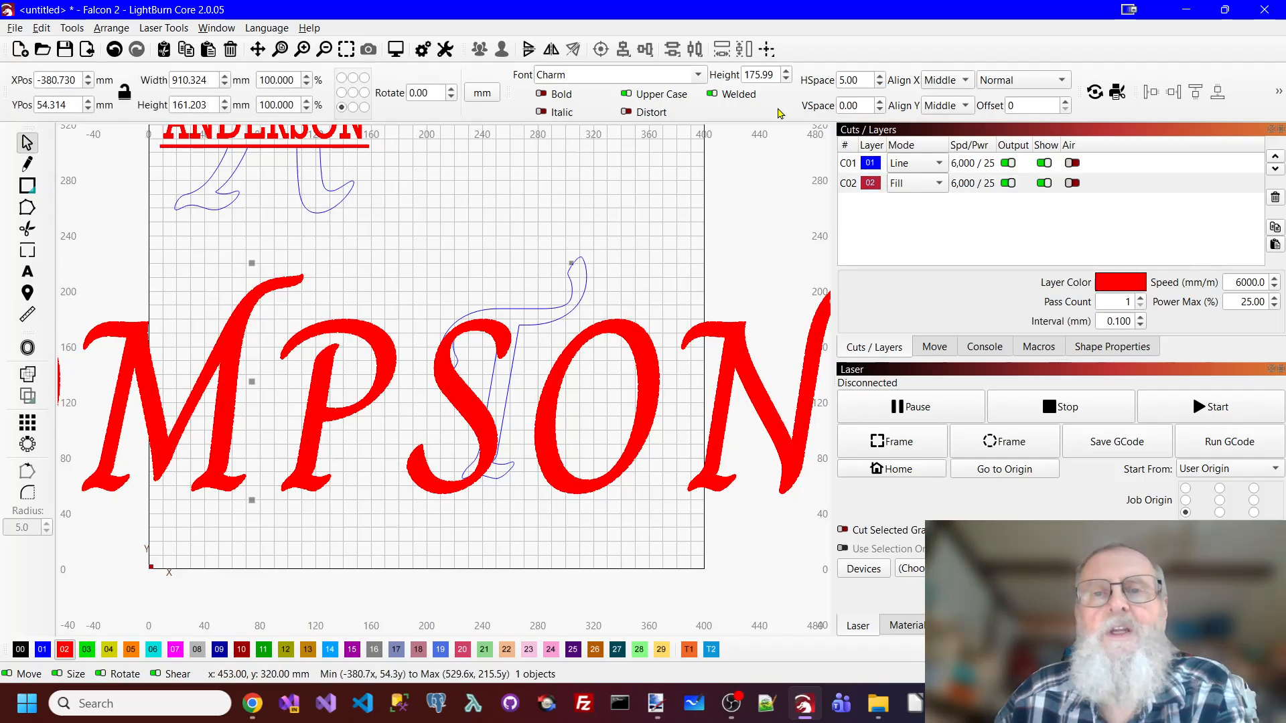
# Change the new surname's font to Rockwell and set its text height to 25 mm
pyautogui.click(699, 76)
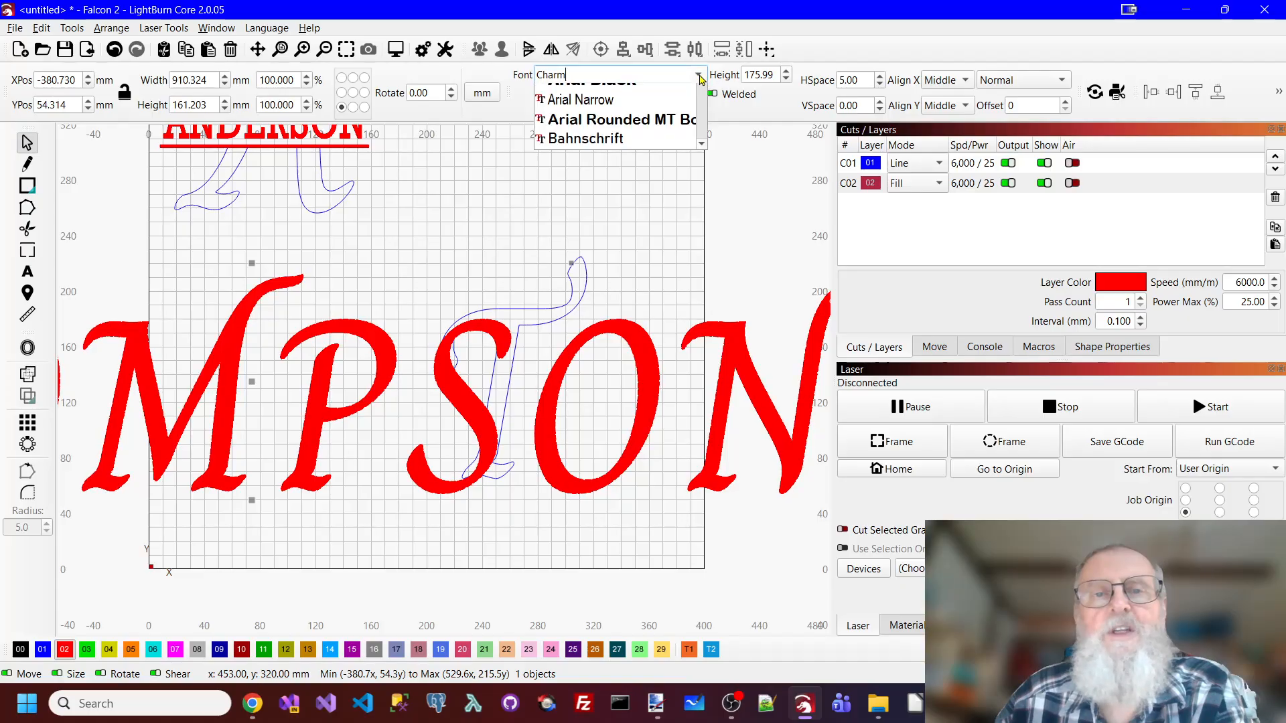
pyautogui.moveTo(706, 170); pyautogui.dragTo(711, 84)
pyautogui.click(609, 155)
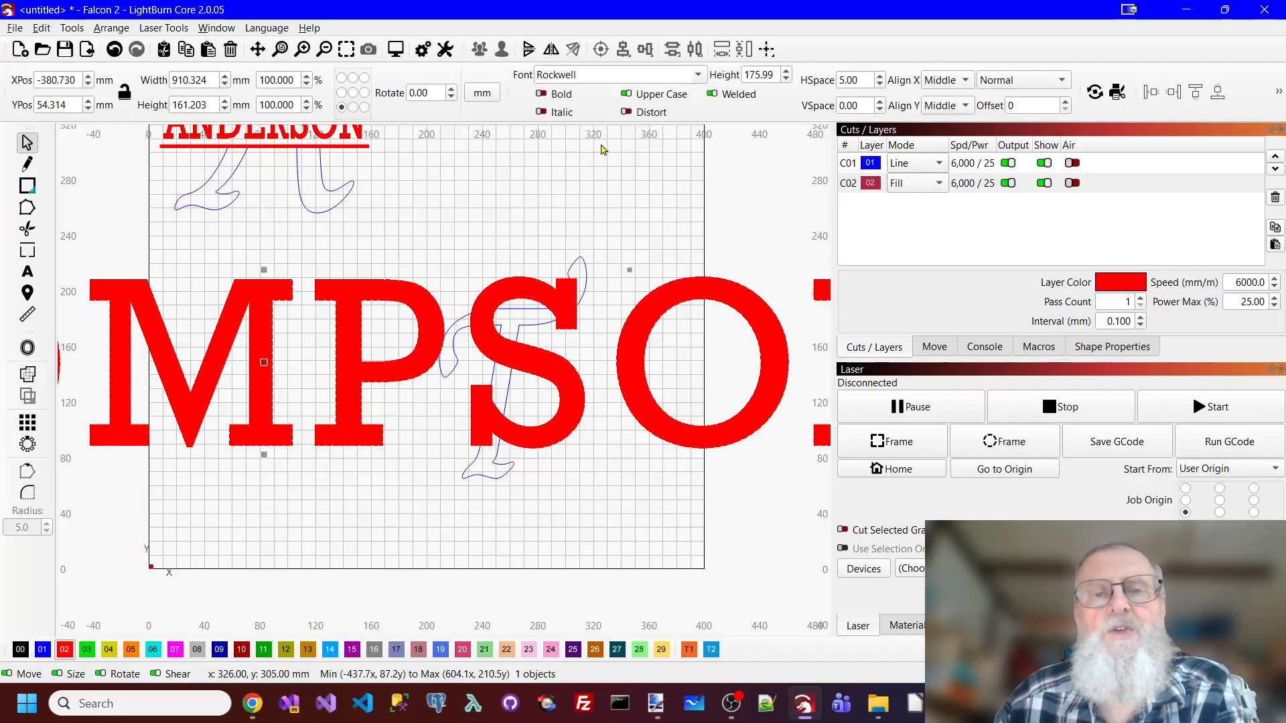
pyautogui.moveTo(744, 71); pyautogui.dragTo(772, 76)
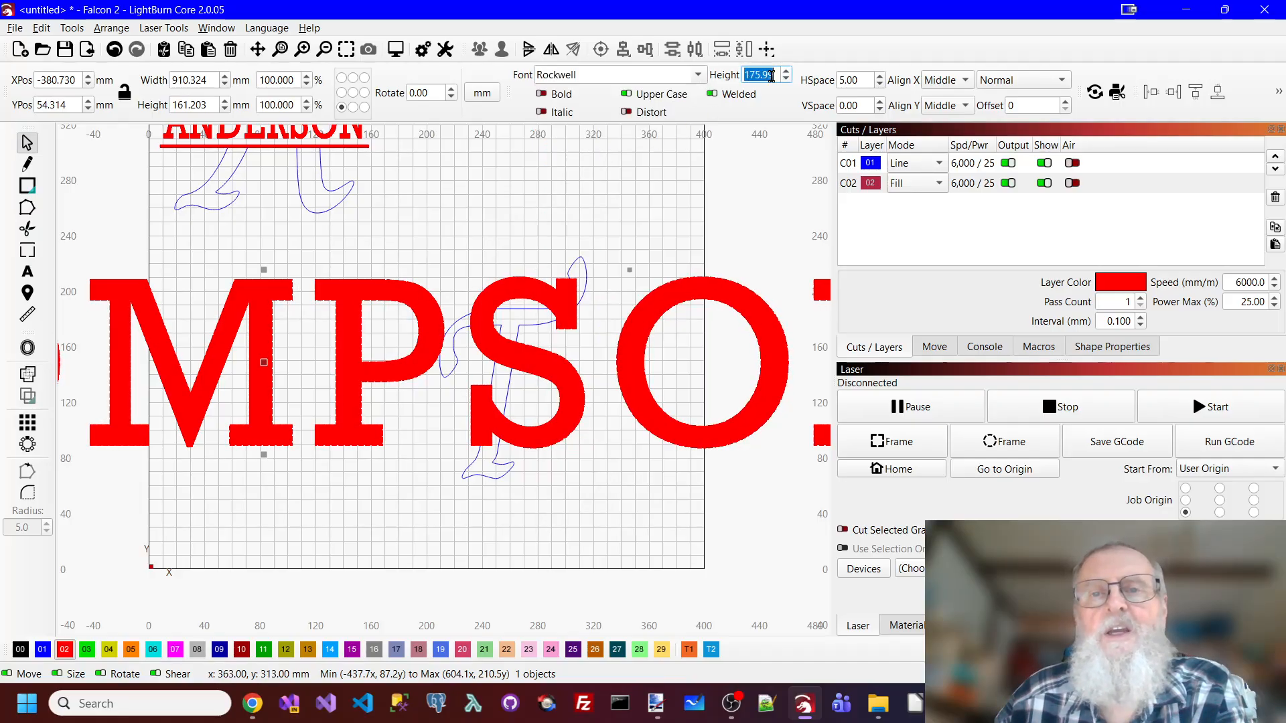
pyautogui.write('25')
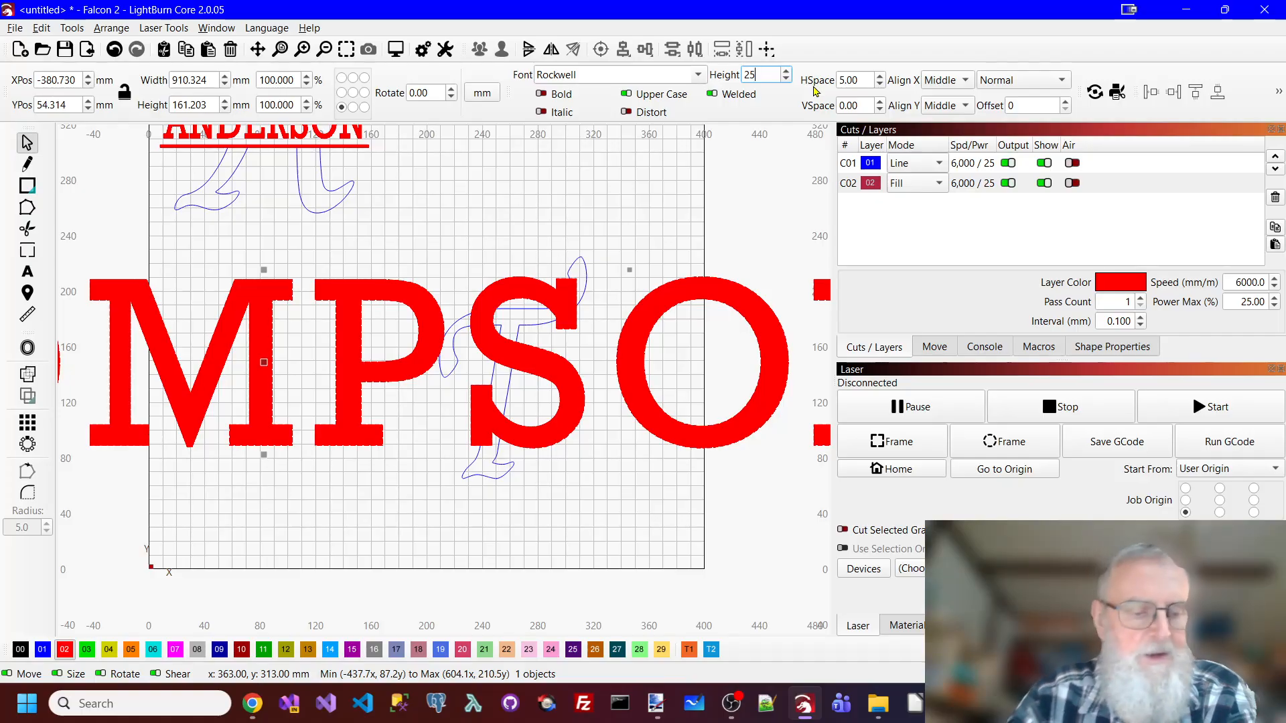
pyautogui.press('Return')
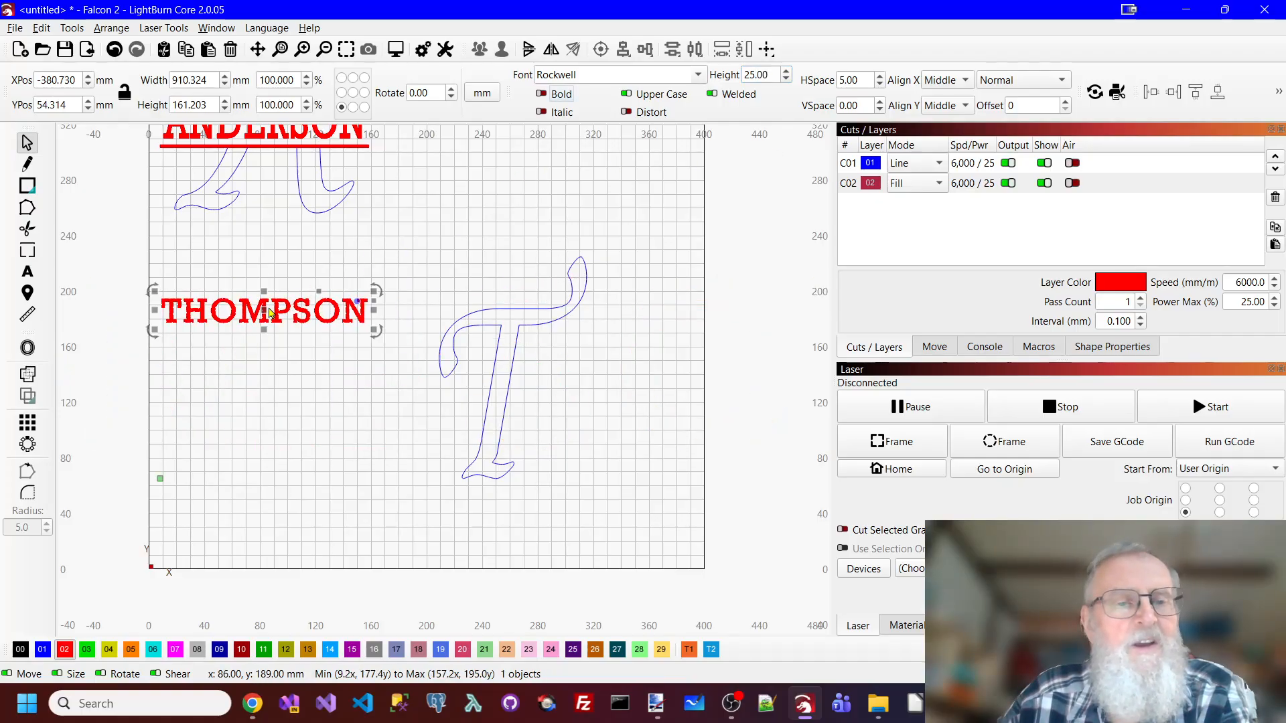
# Move the surname onto the letter T and align the centers of the two objects
pyautogui.moveTo(265, 315); pyautogui.dragTo(514, 402)
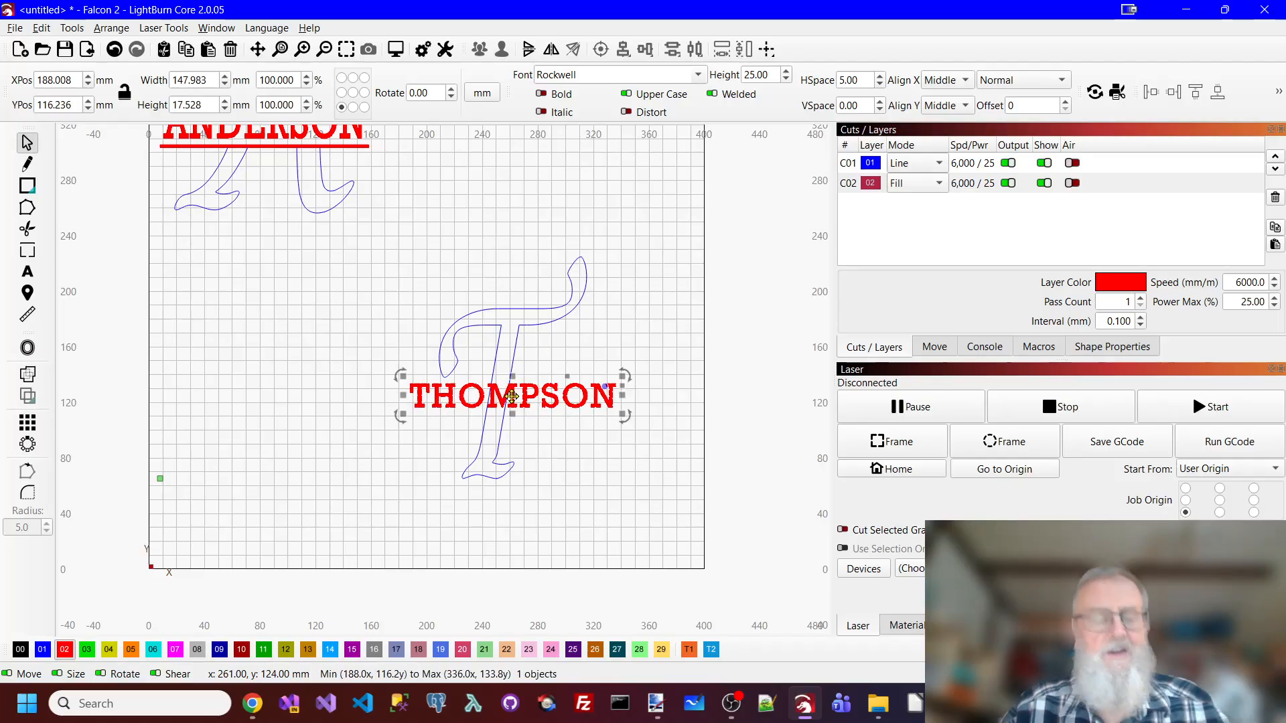
pyautogui.keyDown('shift'); pyautogui.click(580, 297); pyautogui.keyUp('shift')
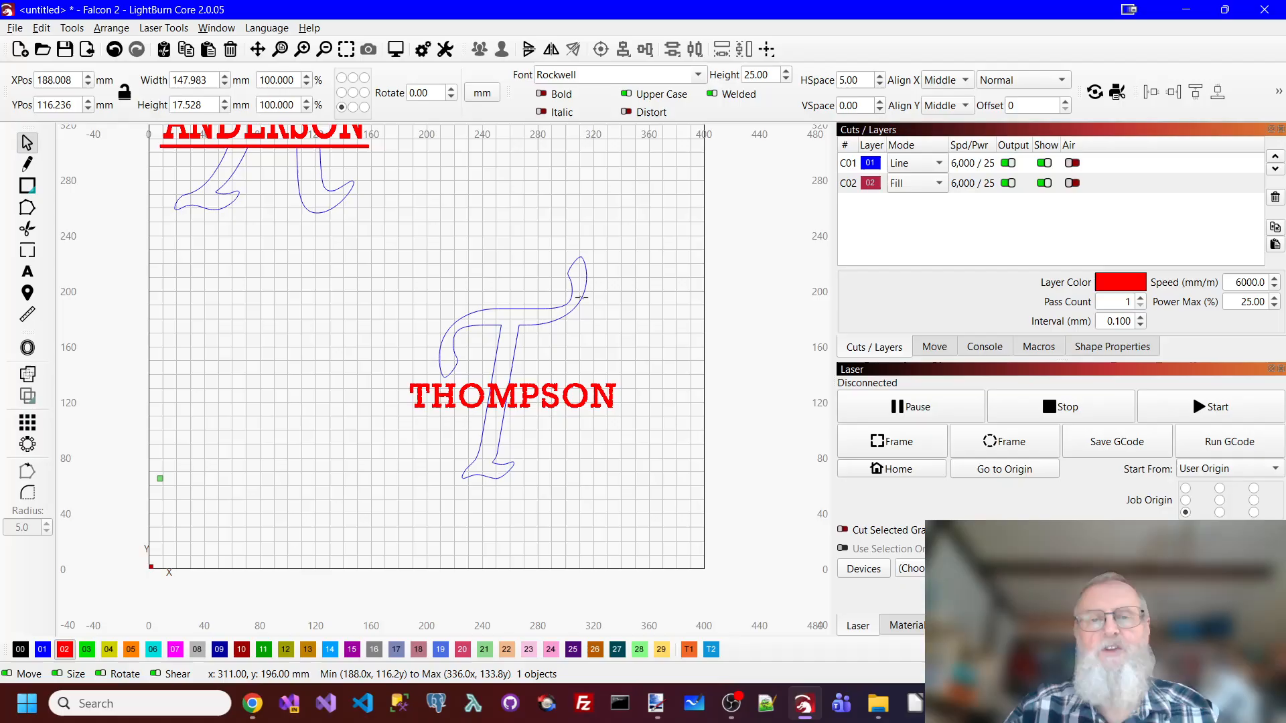
pyautogui.click(601, 50)
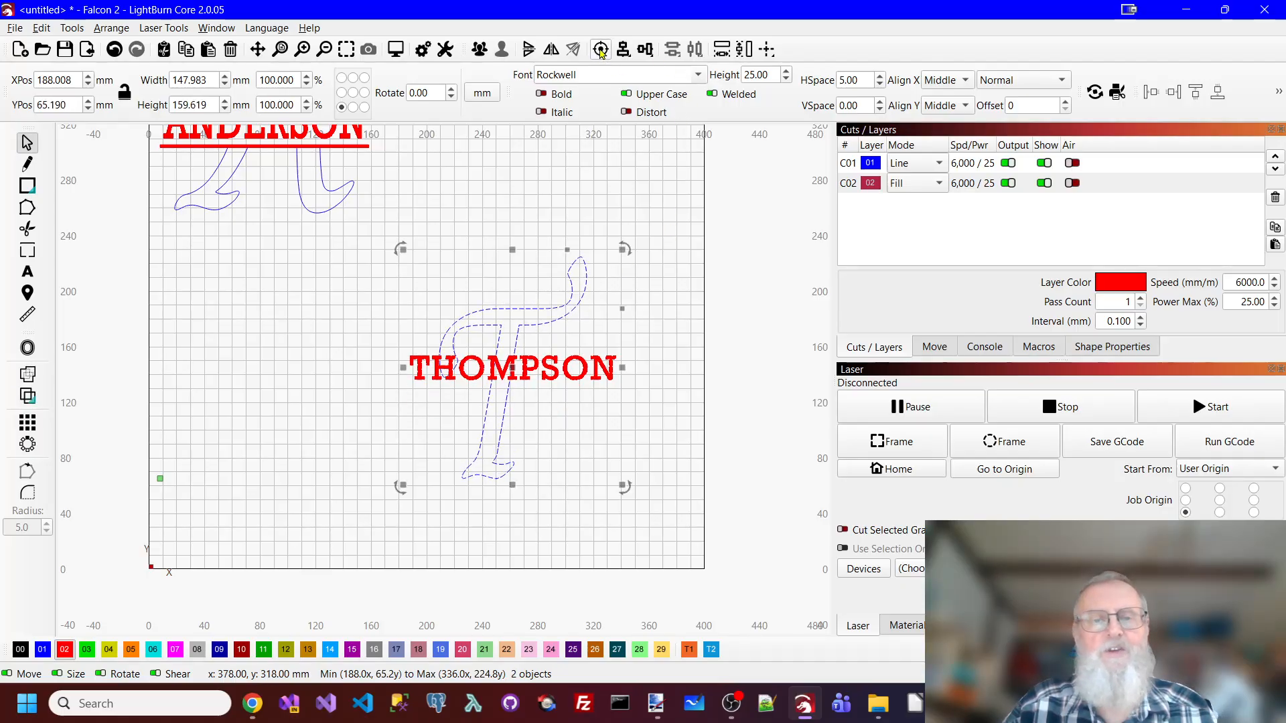
pyautogui.click(546, 421)
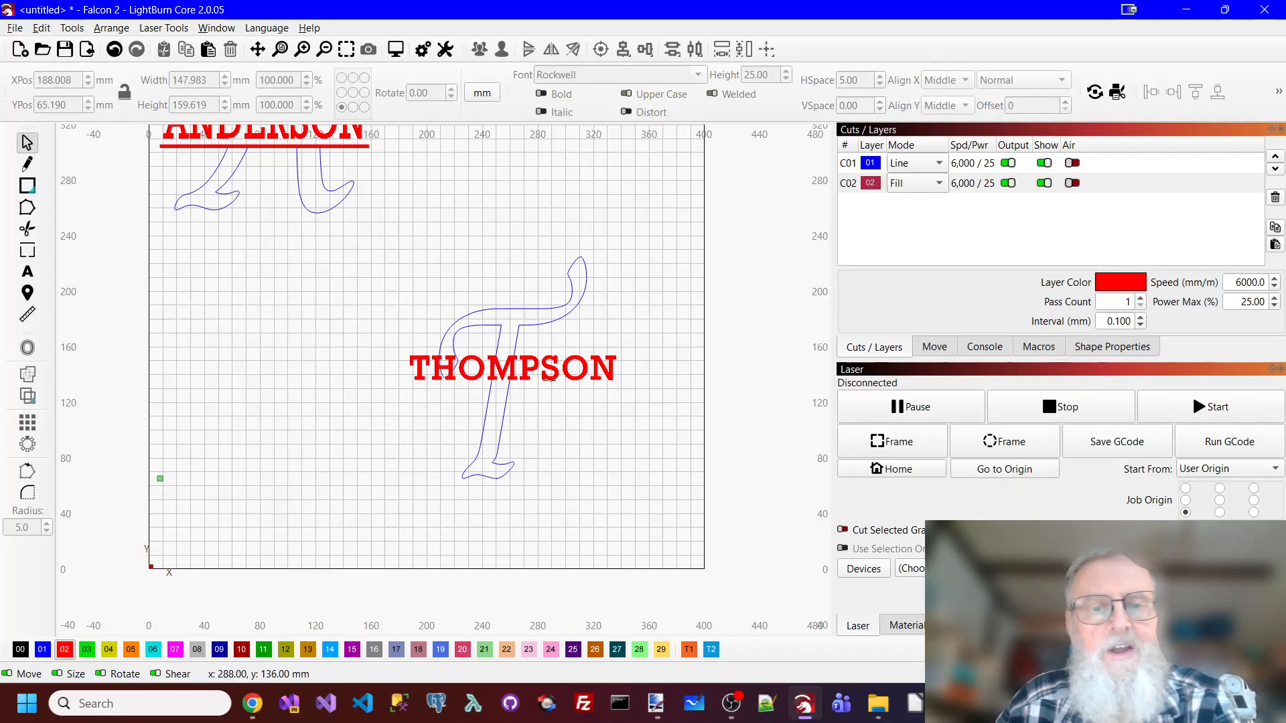
# Nudge the surname about 24 mm down the T's stem, to about Y 112 mm
pyautogui.click(550, 378)
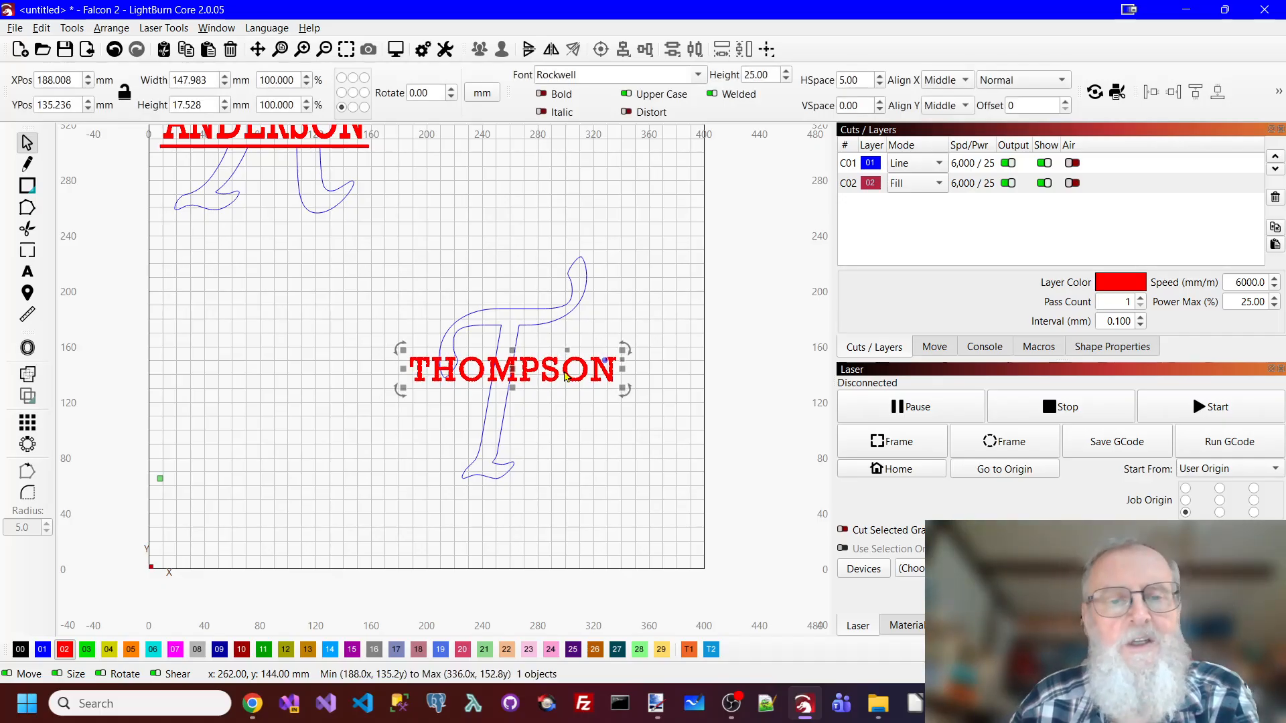
pyautogui.press('Down')
pyautogui.press('Down')
pyautogui.press('Down')
pyautogui.press('Down')
pyautogui.press('Down')
pyautogui.press('Down')
pyautogui.press('Down')
pyautogui.press('Down')
pyautogui.press('Down')
pyautogui.press('Down')
pyautogui.press('Down')
pyautogui.press('Down')
pyautogui.press('Down')
pyautogui.press('Down')
pyautogui.press('Down')
pyautogui.press('Down')
pyautogui.press('Down')
pyautogui.press('Down')
pyautogui.press('Down')
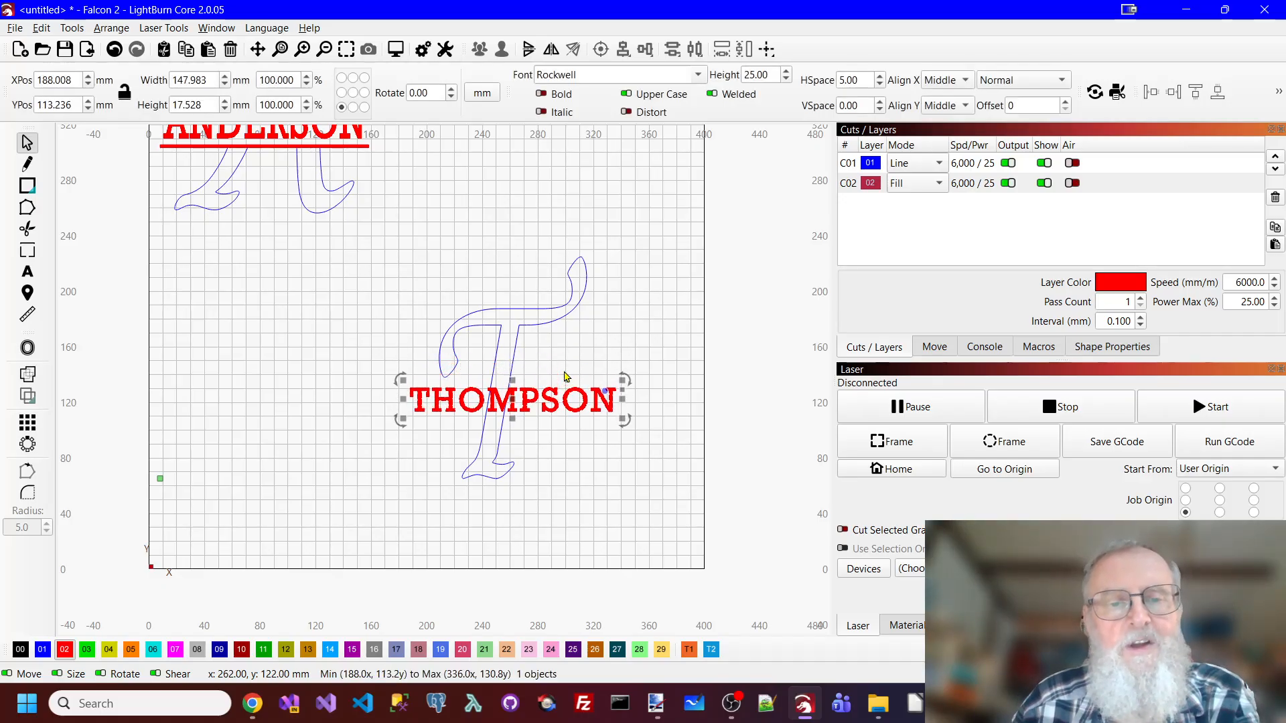
pyautogui.click(623, 459)
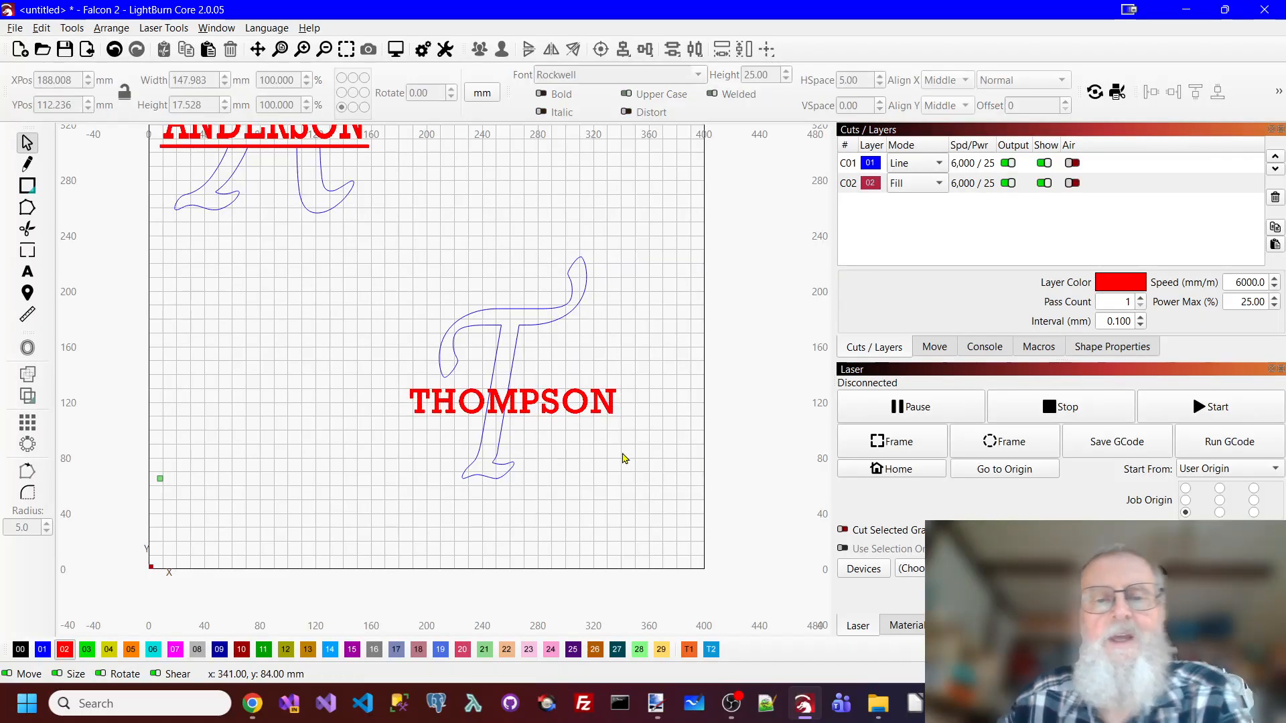
# Resize the surname on the letter T to 150 mm wide and 20 mm high
pyautogui.click(613, 407)
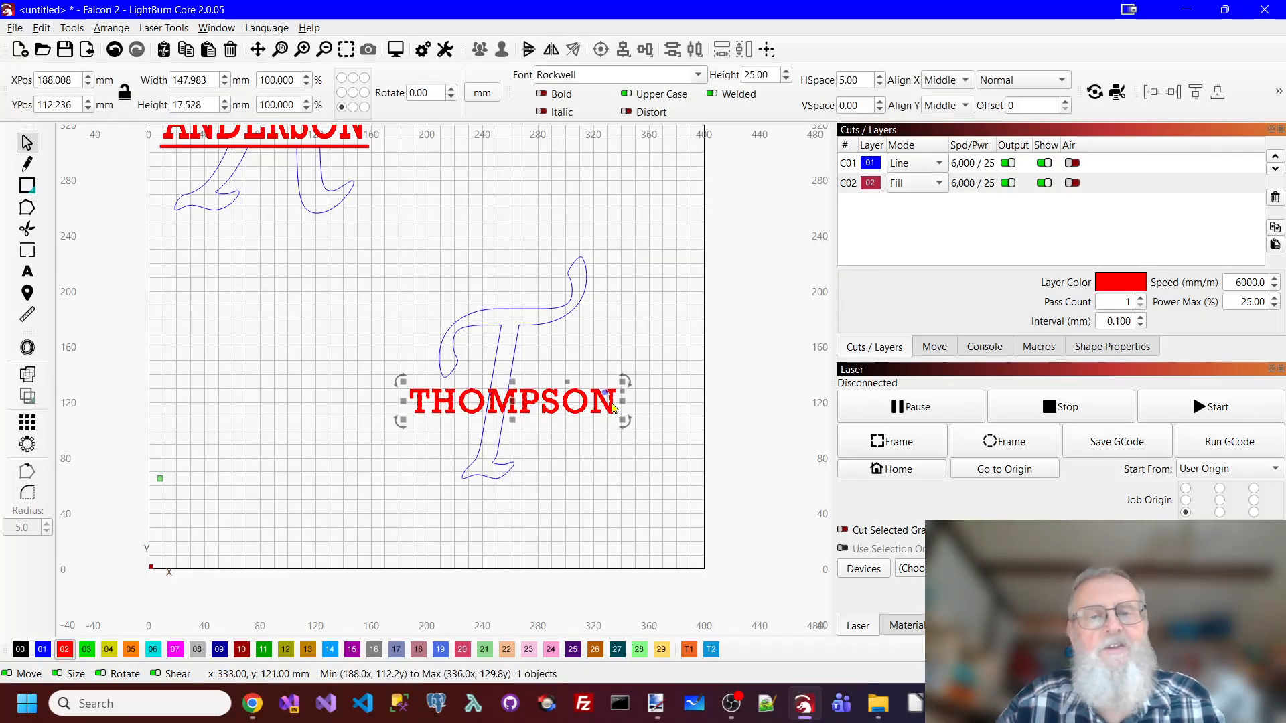
pyautogui.doubleClick(213, 77)
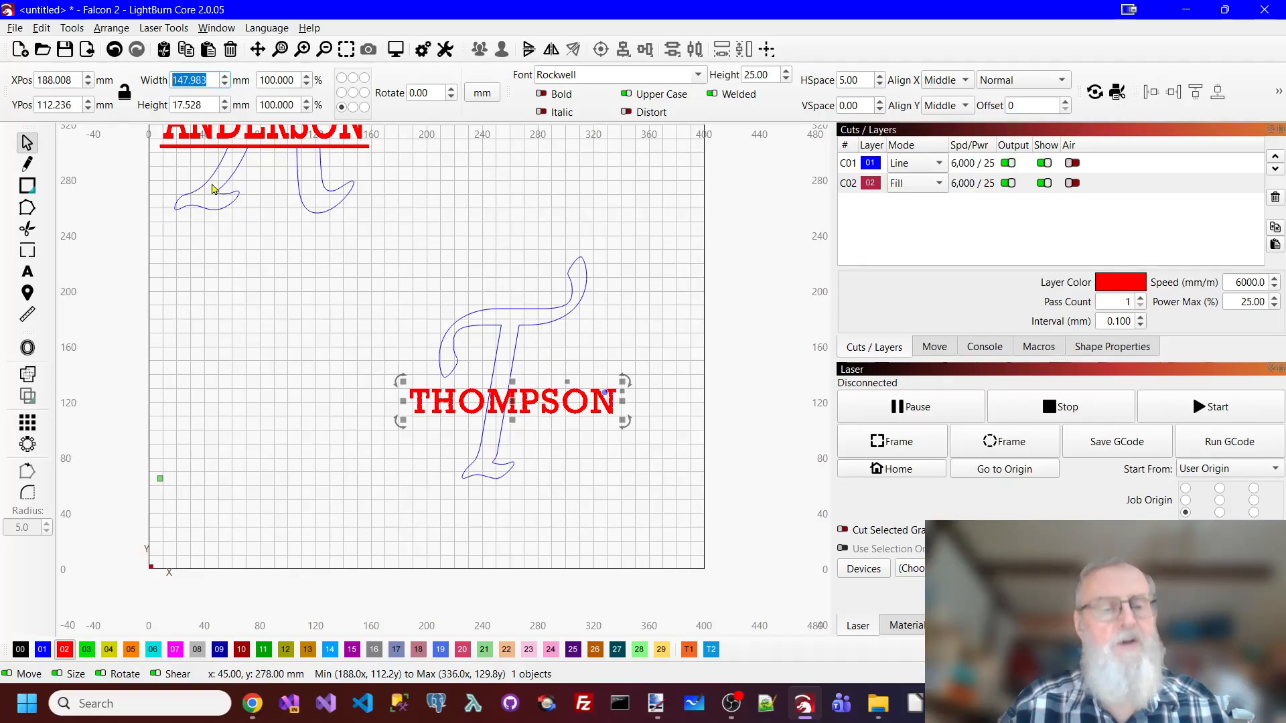
pyautogui.write('150')
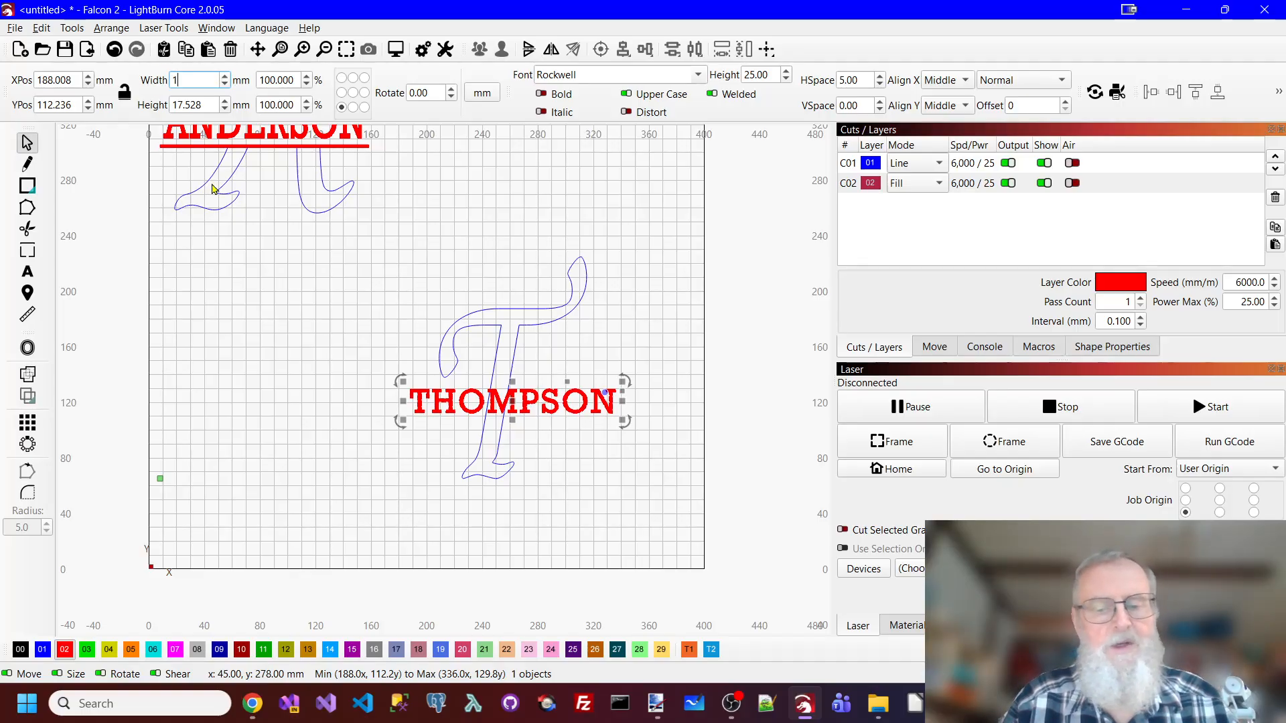
pyautogui.doubleClick(206, 106)
pyautogui.write('2')
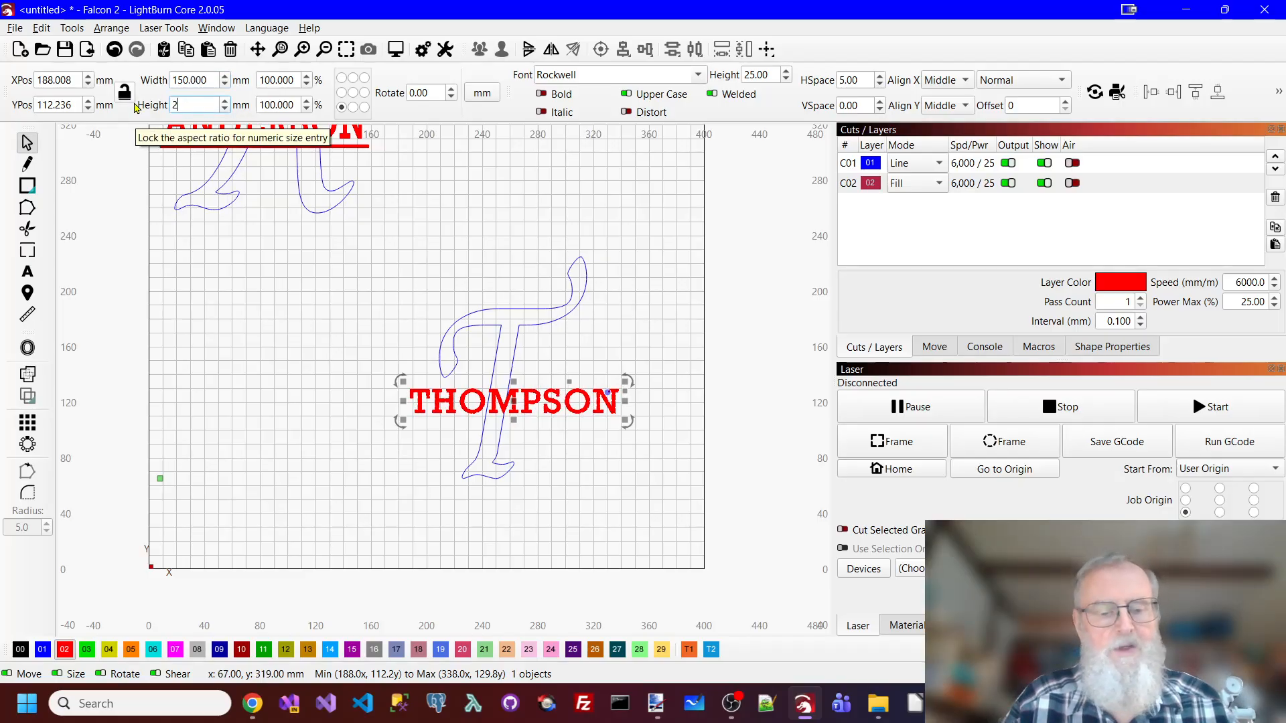
pyautogui.write('5')
pyautogui.press('Tab')
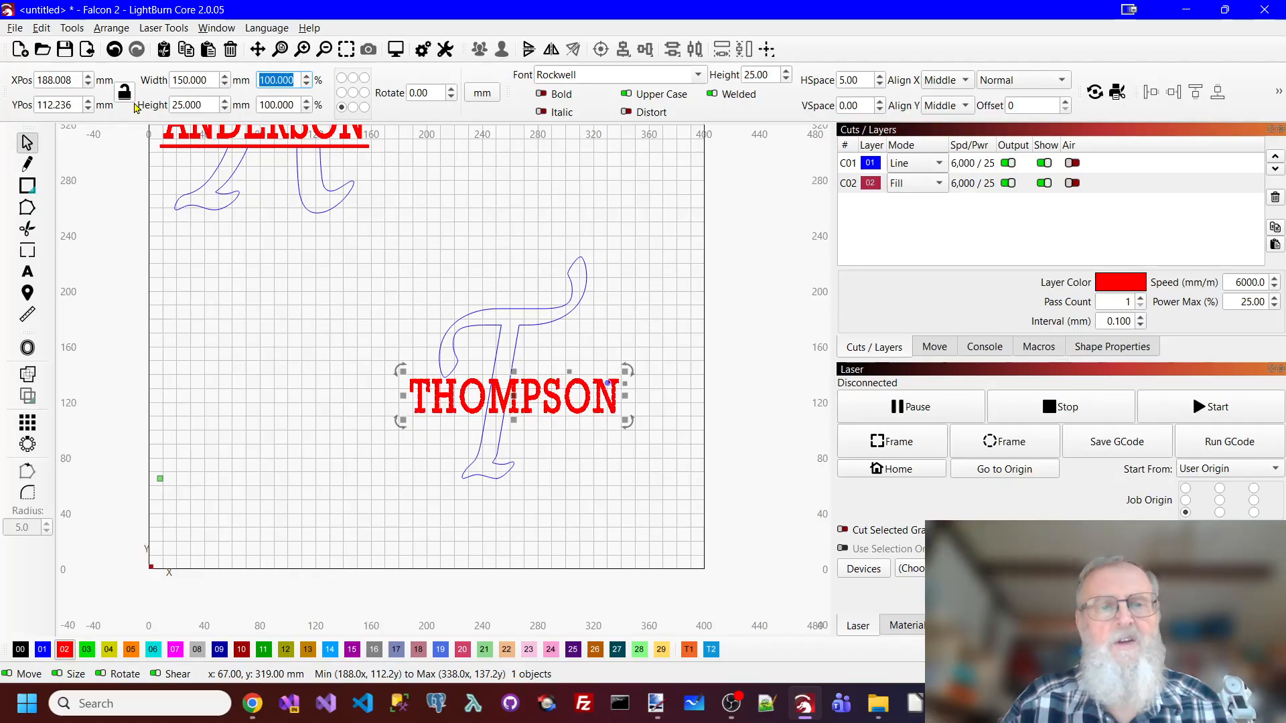
pyautogui.doubleClick(216, 105)
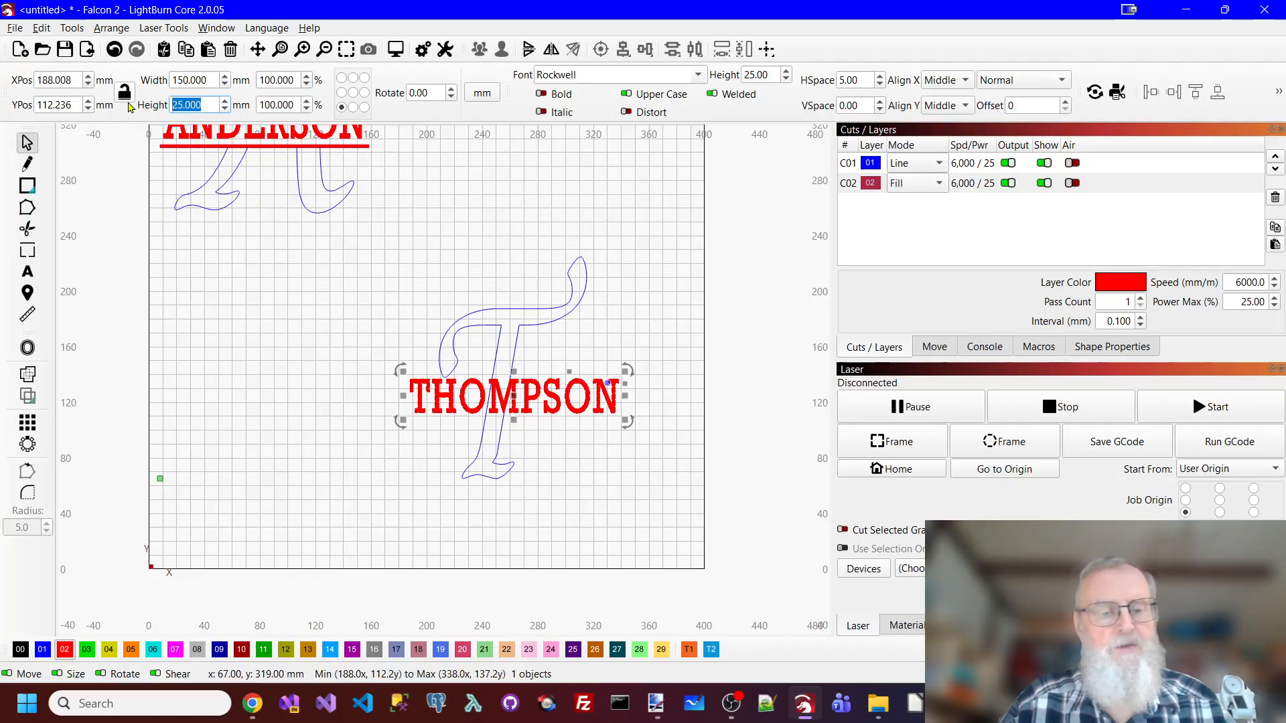
pyautogui.write('20')
pyautogui.press('Tab')
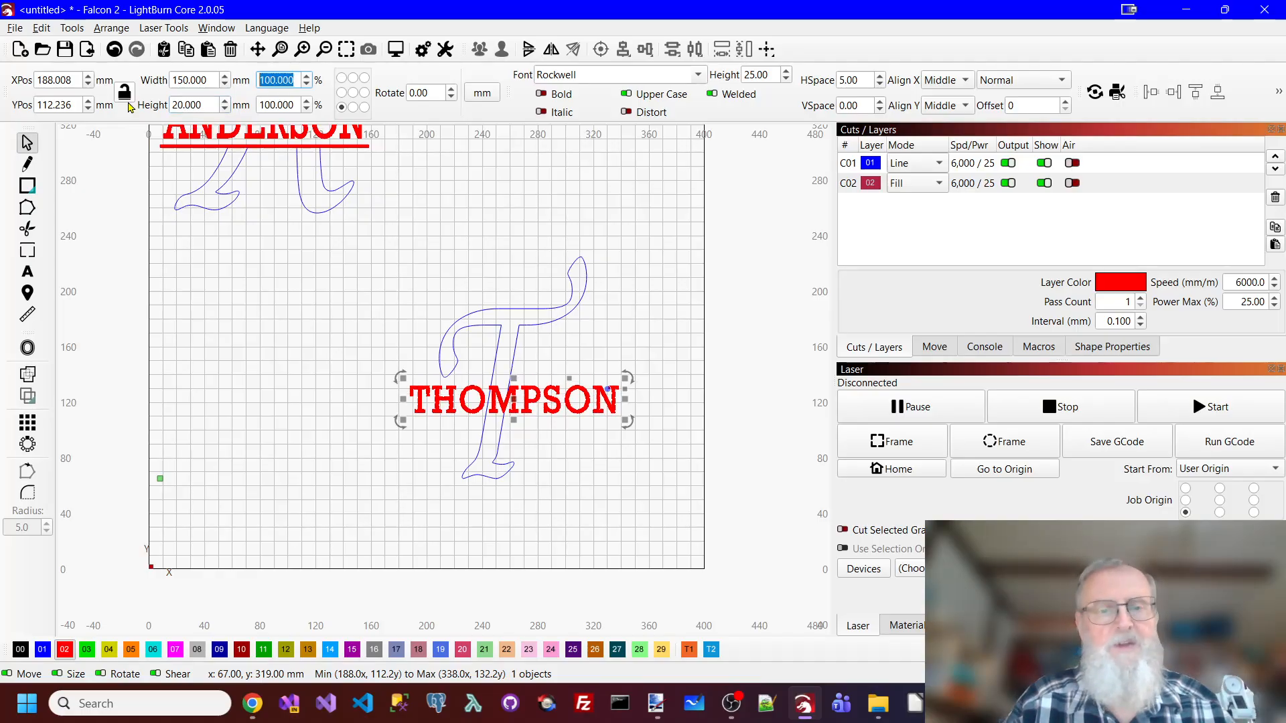
pyautogui.click(607, 455)
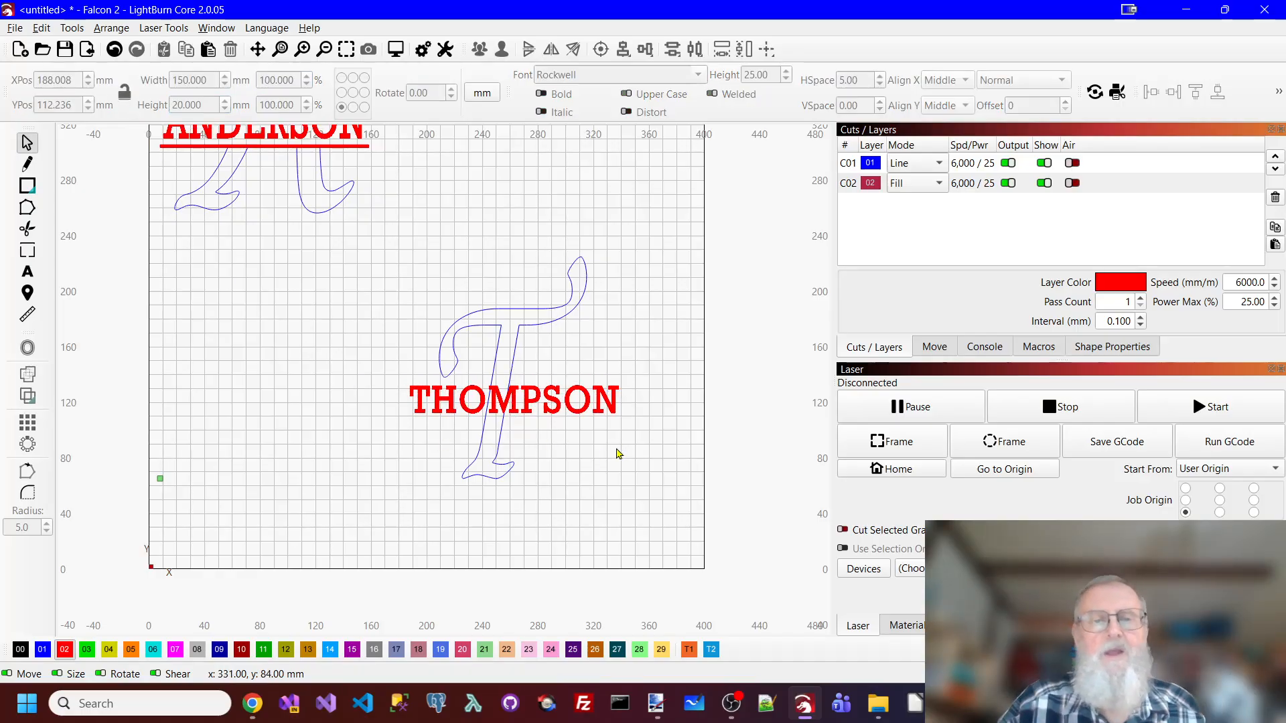
# Draw a thin horizontal rectangle about 136 mm wide and 4 mm high on blue layer 01, in the empty area beside the T
pyautogui.click(617, 396)
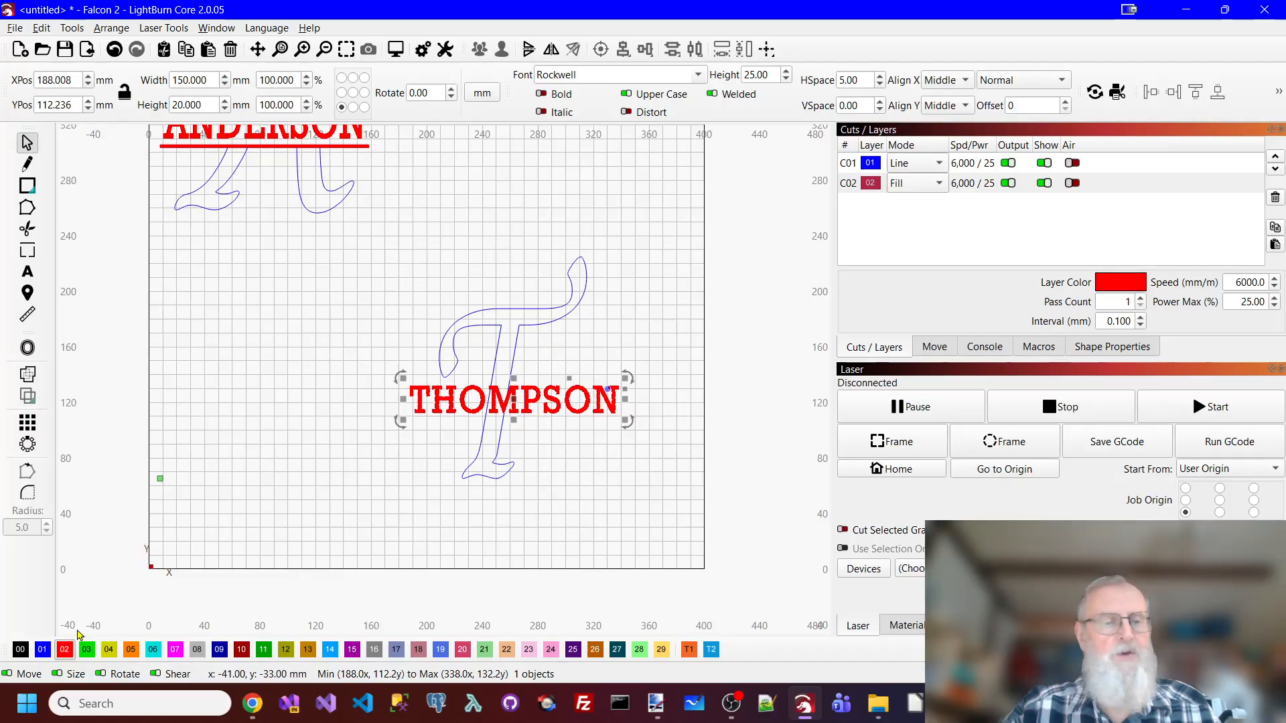
pyautogui.click(41, 651)
pyautogui.click(27, 186)
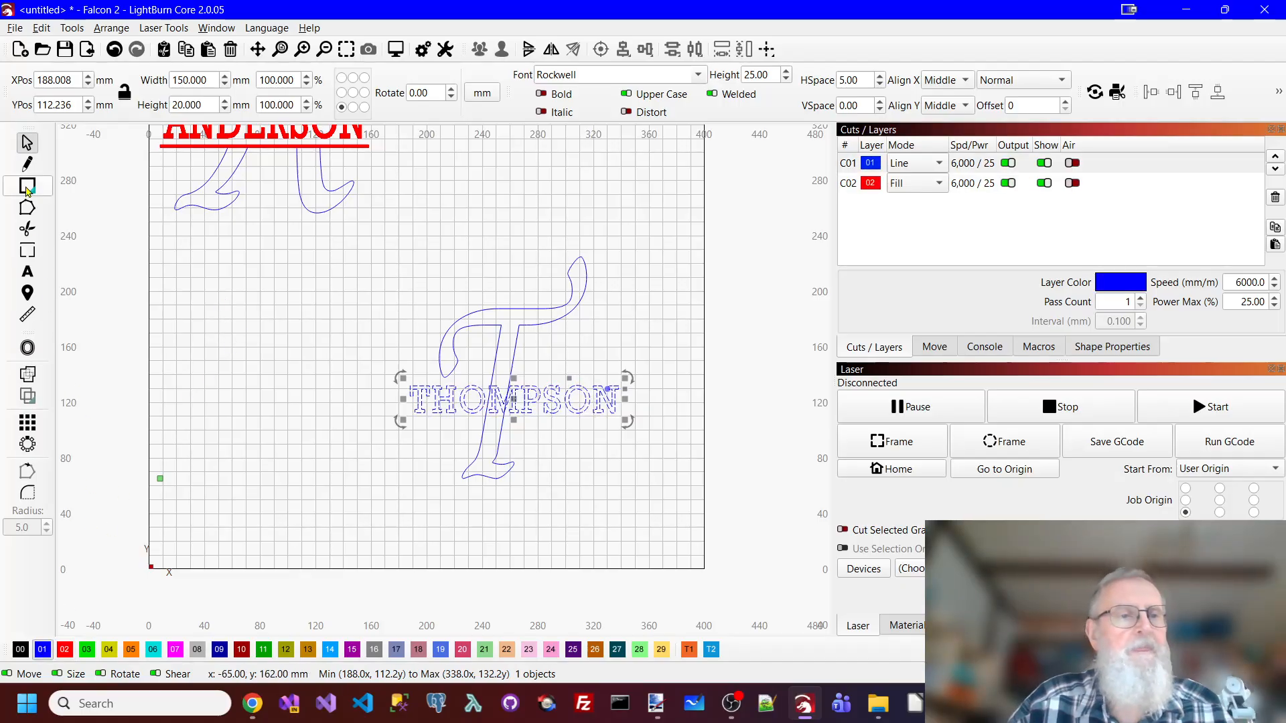
pyautogui.moveTo(194, 306); pyautogui.dragTo(384, 315)
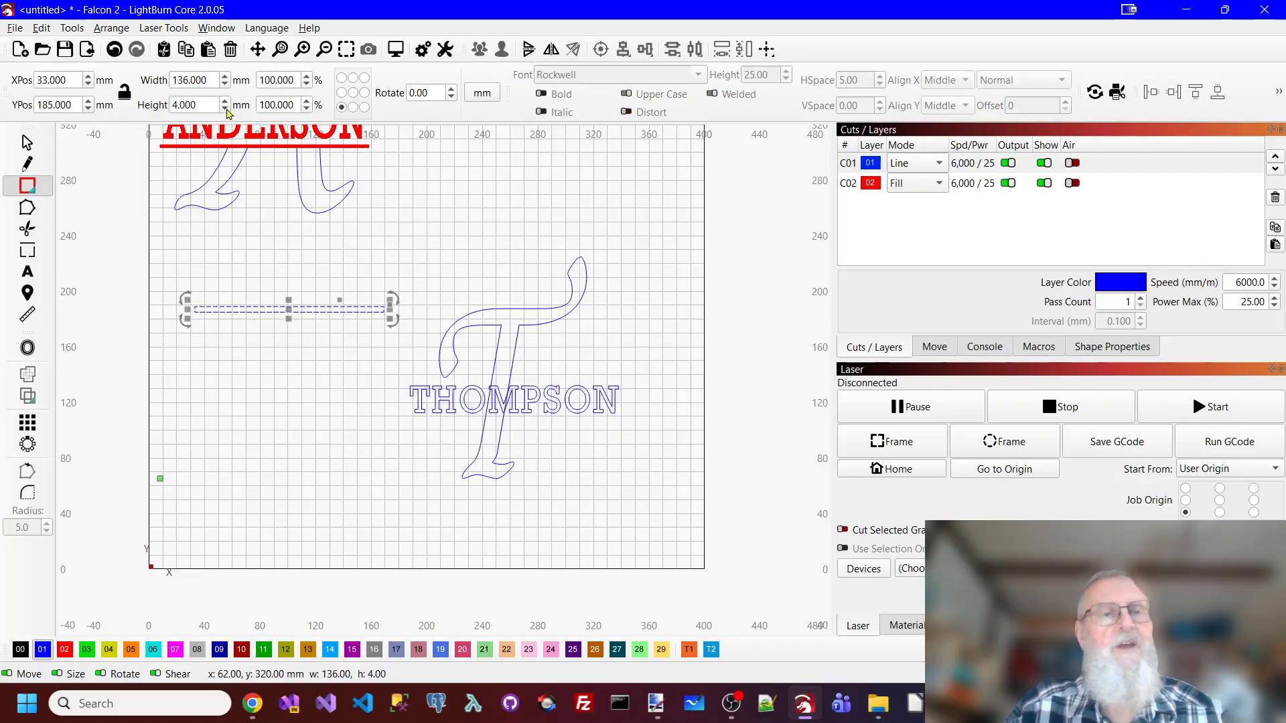
# Set the thin rectangle's width to 155 mm and its height to 2 mm
pyautogui.doubleClick(213, 79)
pyautogui.write('1')
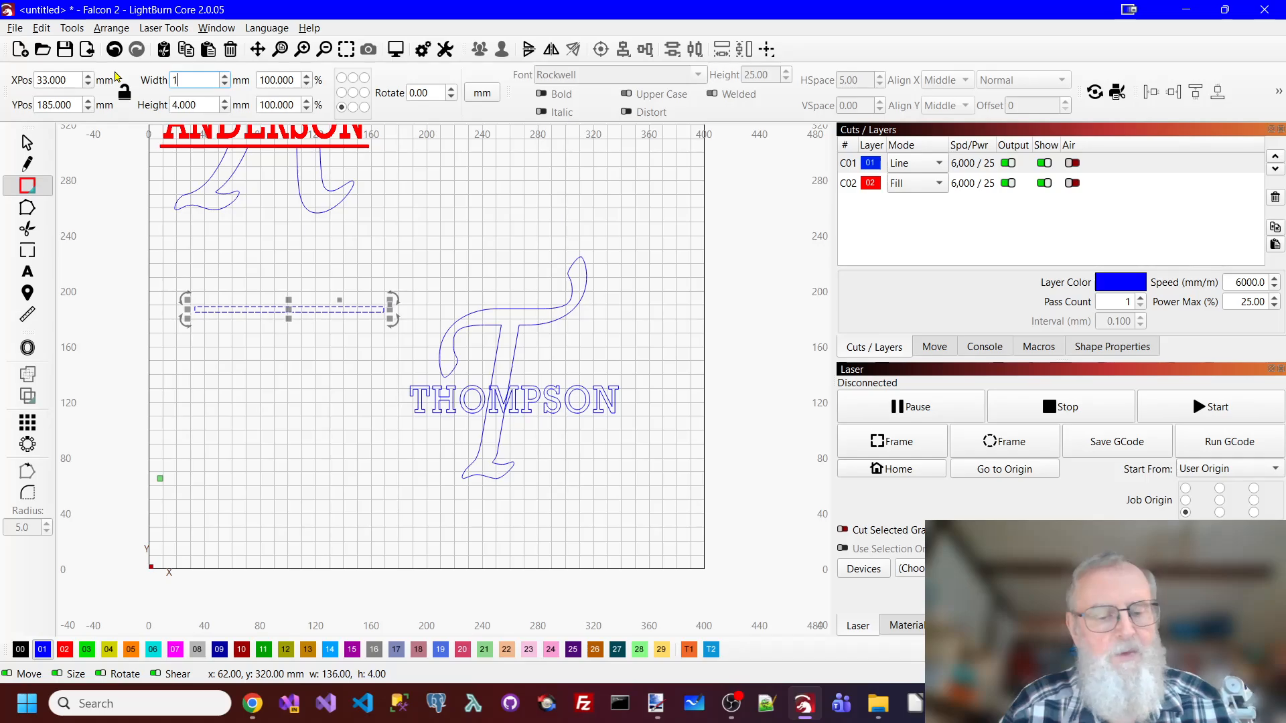
pyautogui.write('55')
pyautogui.press('Tab')
pyautogui.write('2')
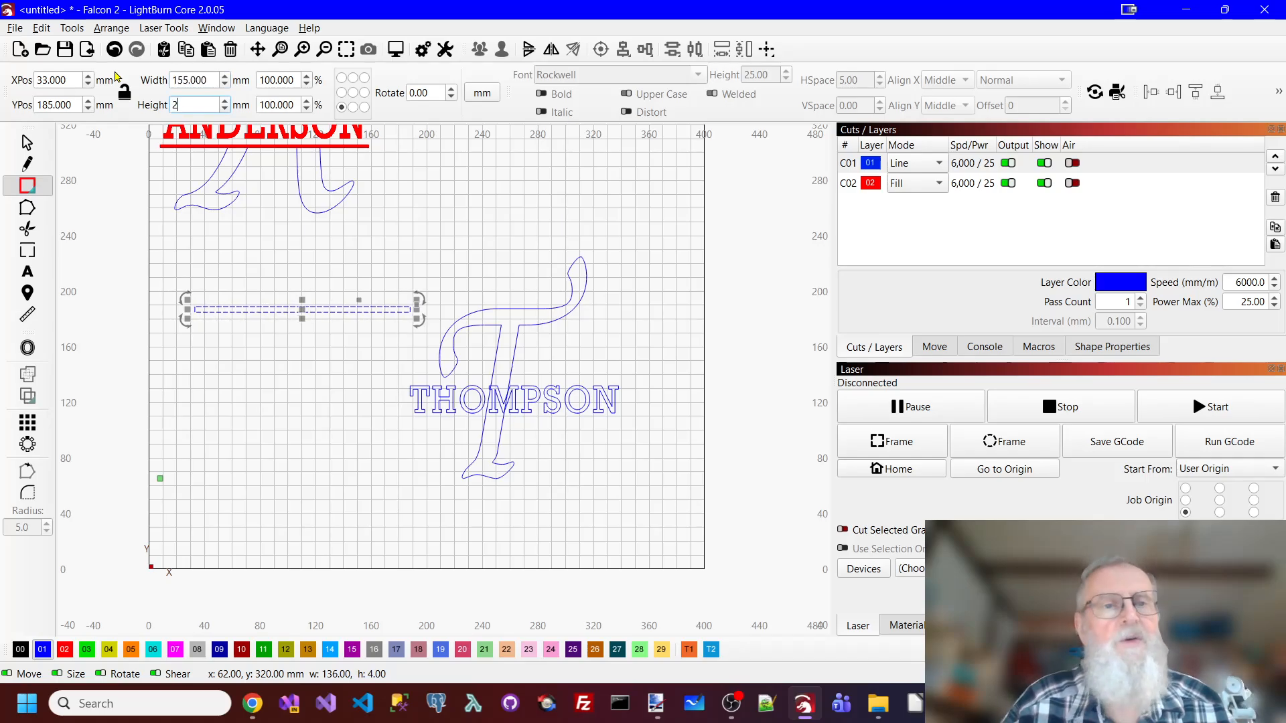
pyautogui.press('Tab')
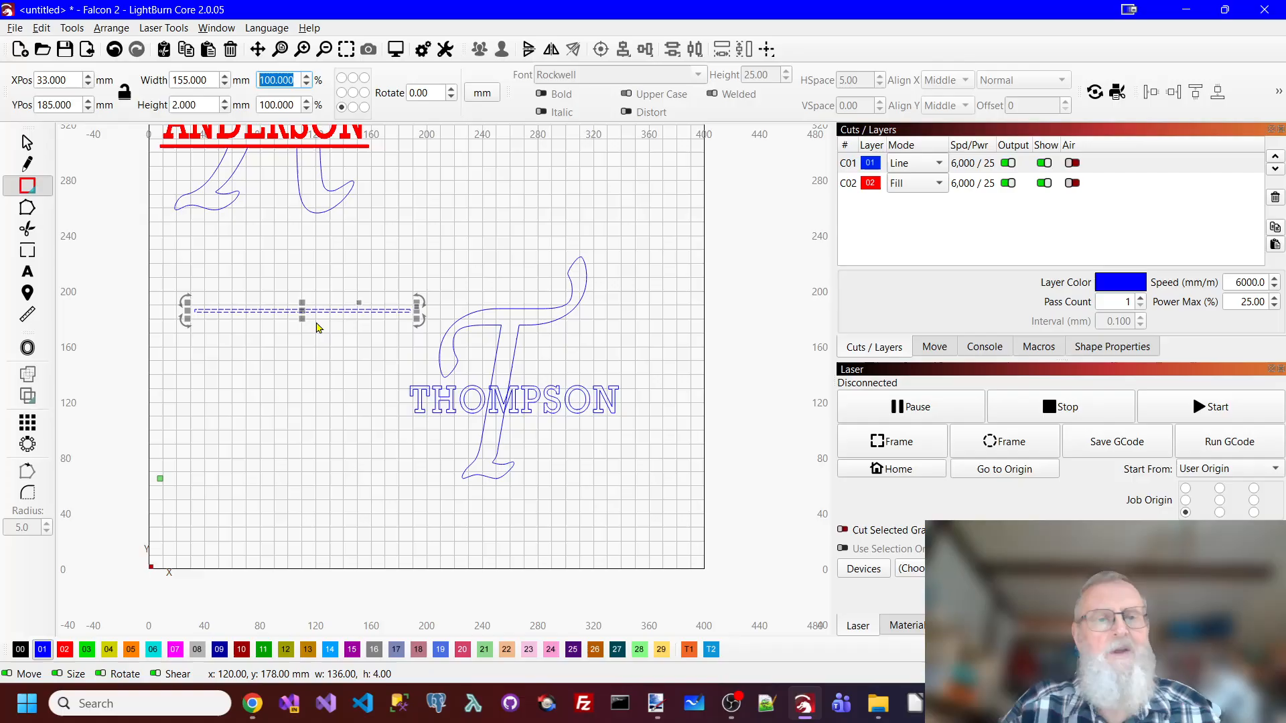
# Put the surname on the T back on red layer 02
pyautogui.click(601, 415)
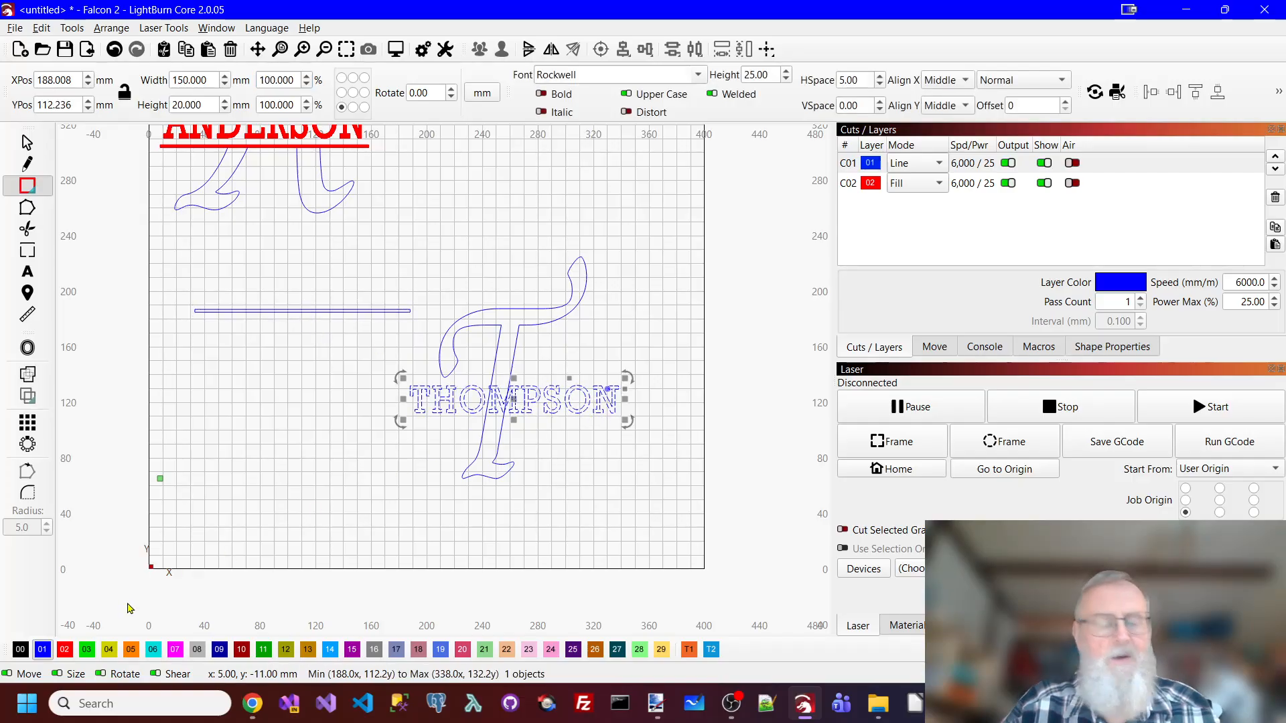
pyautogui.click(63, 650)
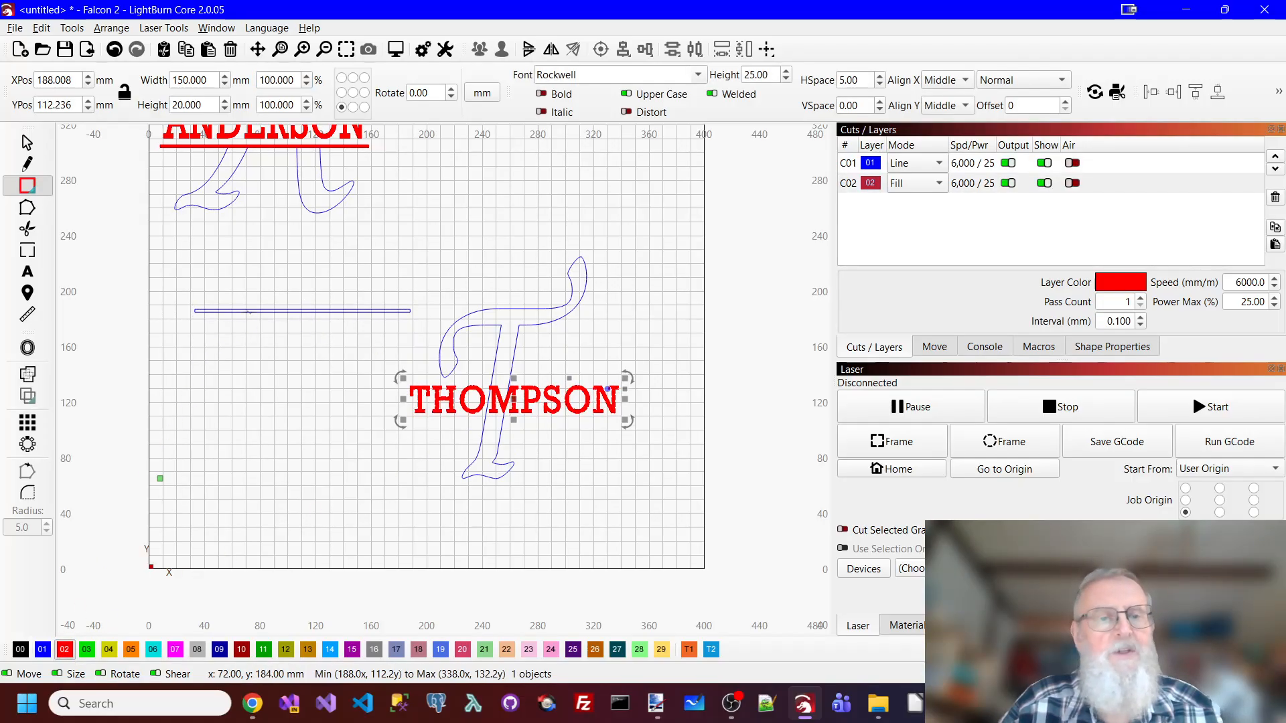
pyautogui.click(27, 142)
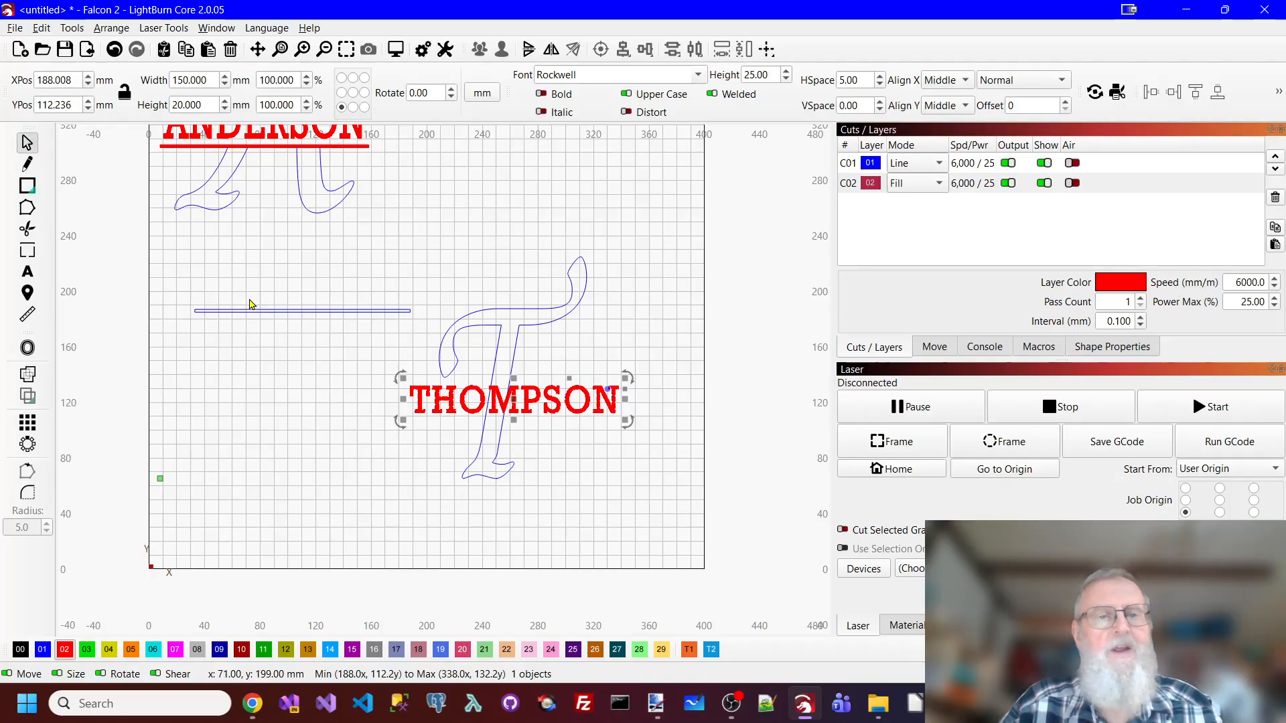
# Move the thin bar across the T, just above the surname, to X 183.5 mm and Y 134.5 mm
pyautogui.click(264, 318)
pyautogui.click(263, 311)
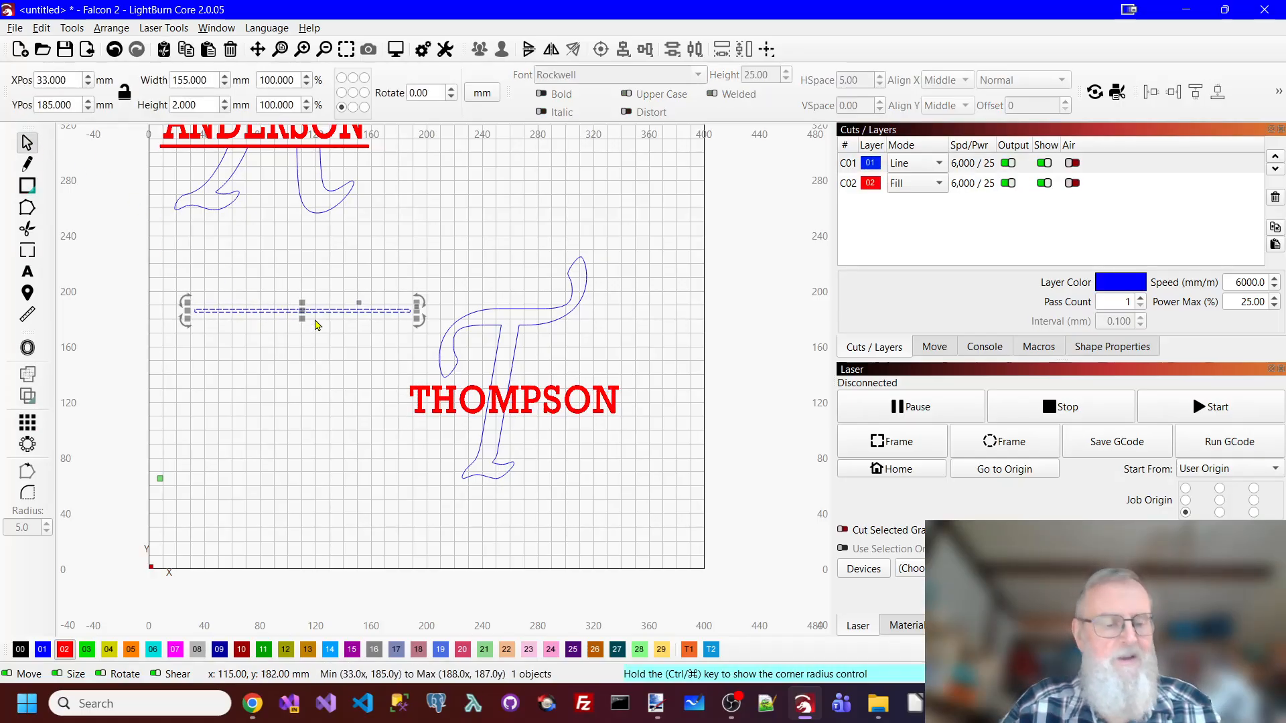
pyautogui.moveTo(303, 310); pyautogui.dragTo(513, 381)
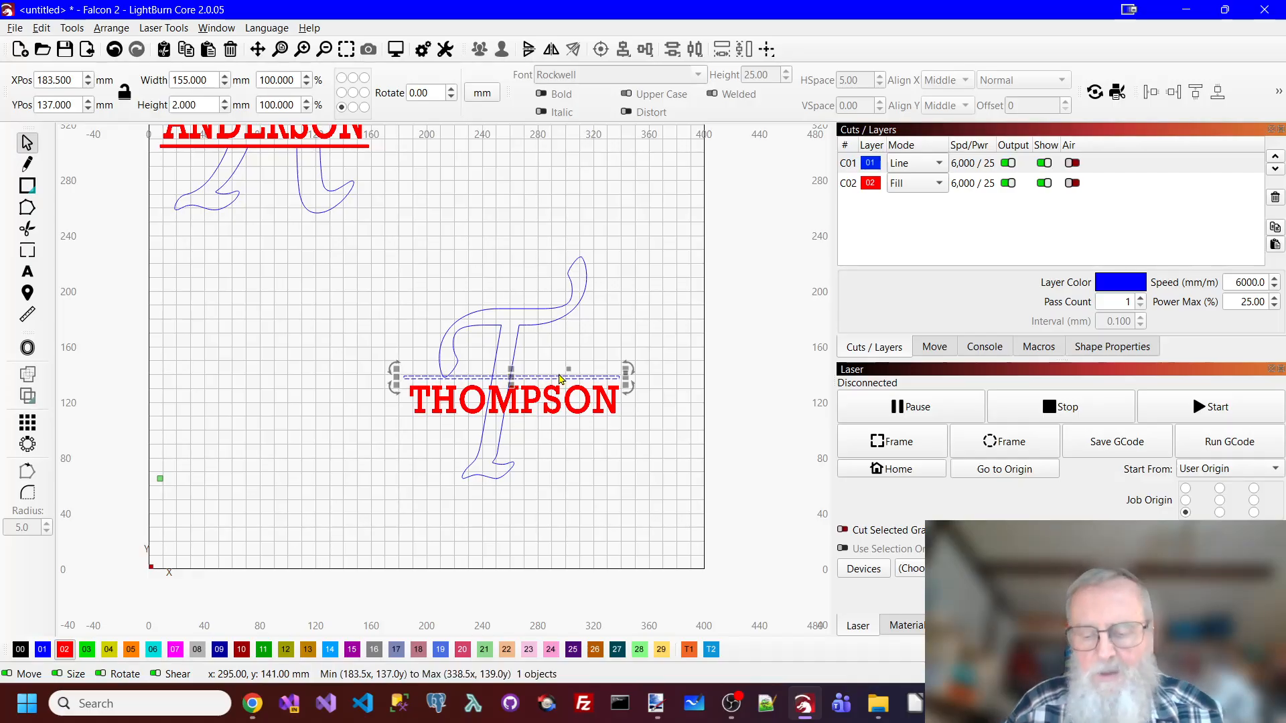
pyautogui.press('Down')
pyautogui.press('Down')
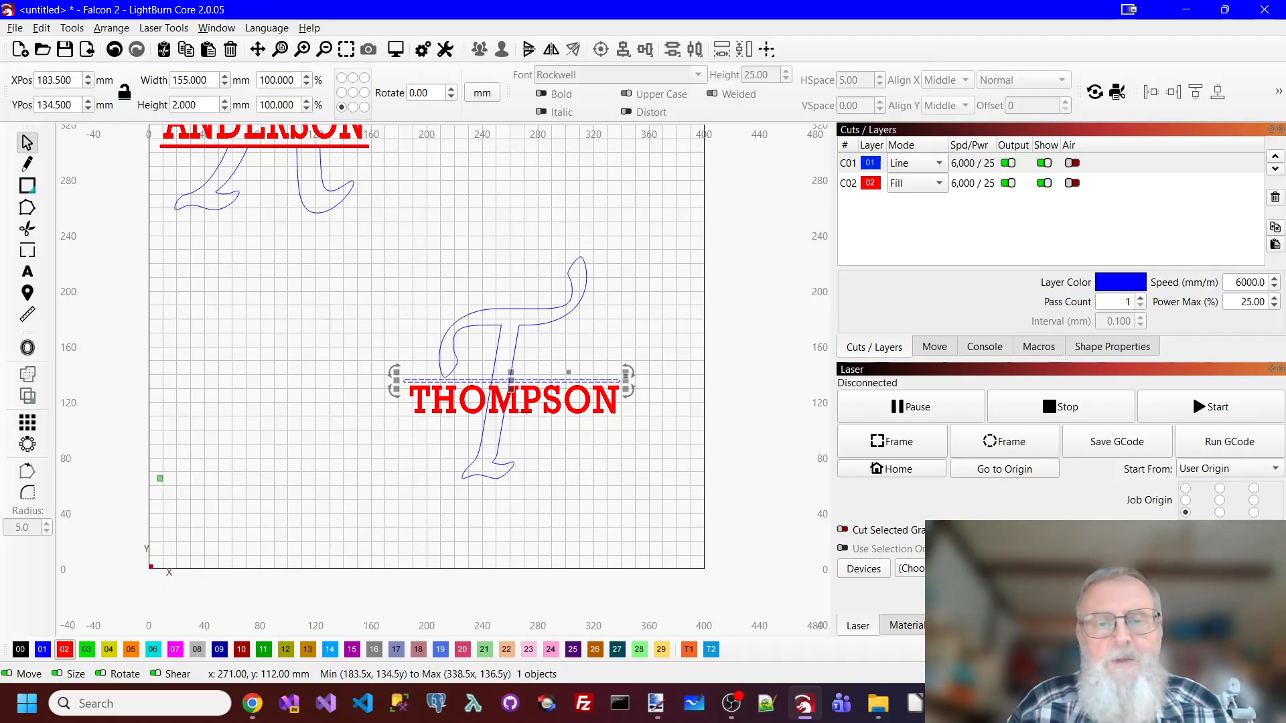
# Nudge the surname down 2.5 mm to widen its gap below the bar
pyautogui.click(527, 418)
pyautogui.press('Down')
pyautogui.press('Down')
pyautogui.press('Down')
pyautogui.press('Down')
pyautogui.press('Down')
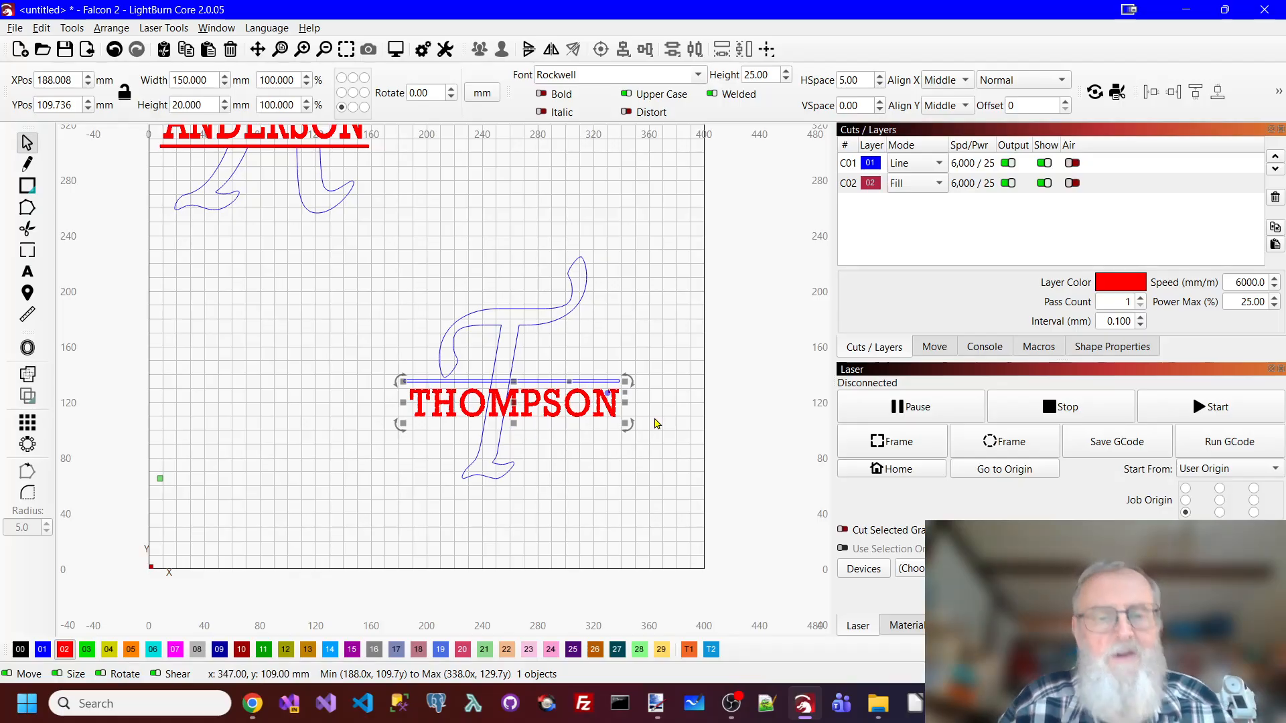
# Center the bar horizontally on the surname below it
pyautogui.click(635, 385)
pyautogui.click(601, 383)
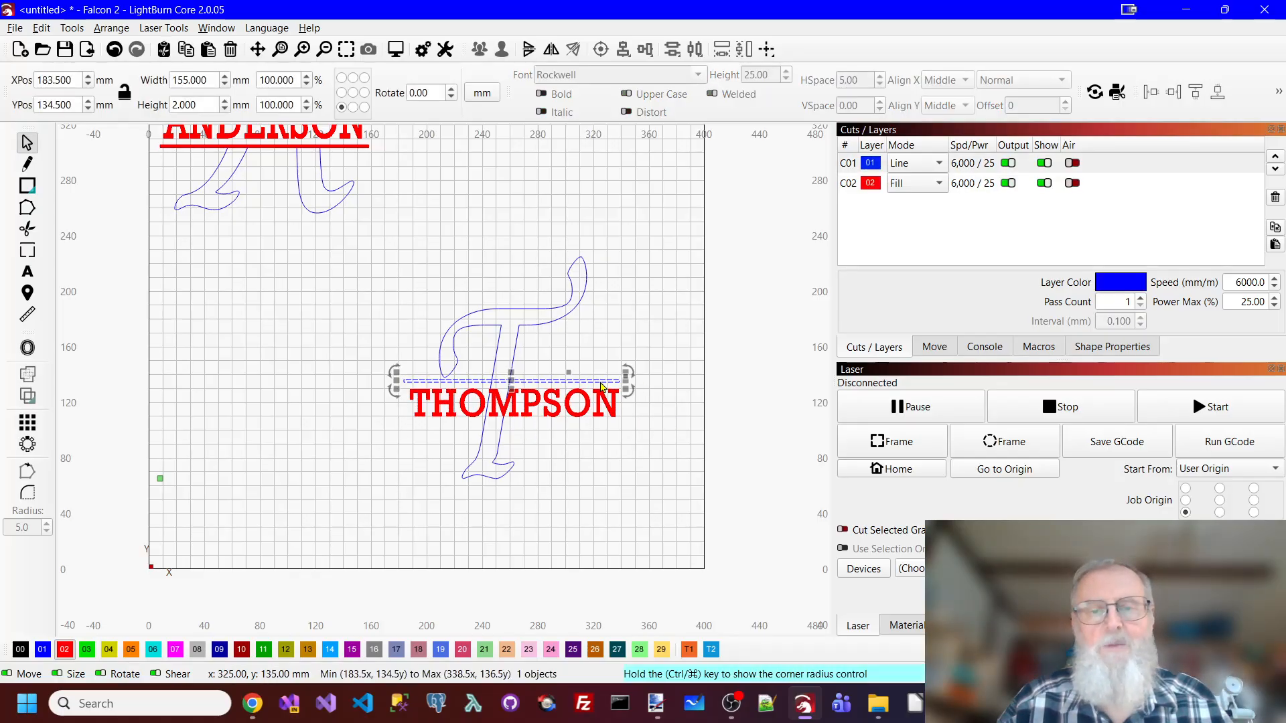
pyautogui.keyDown('shift'); pyautogui.click(602, 420); pyautogui.keyUp('shift')
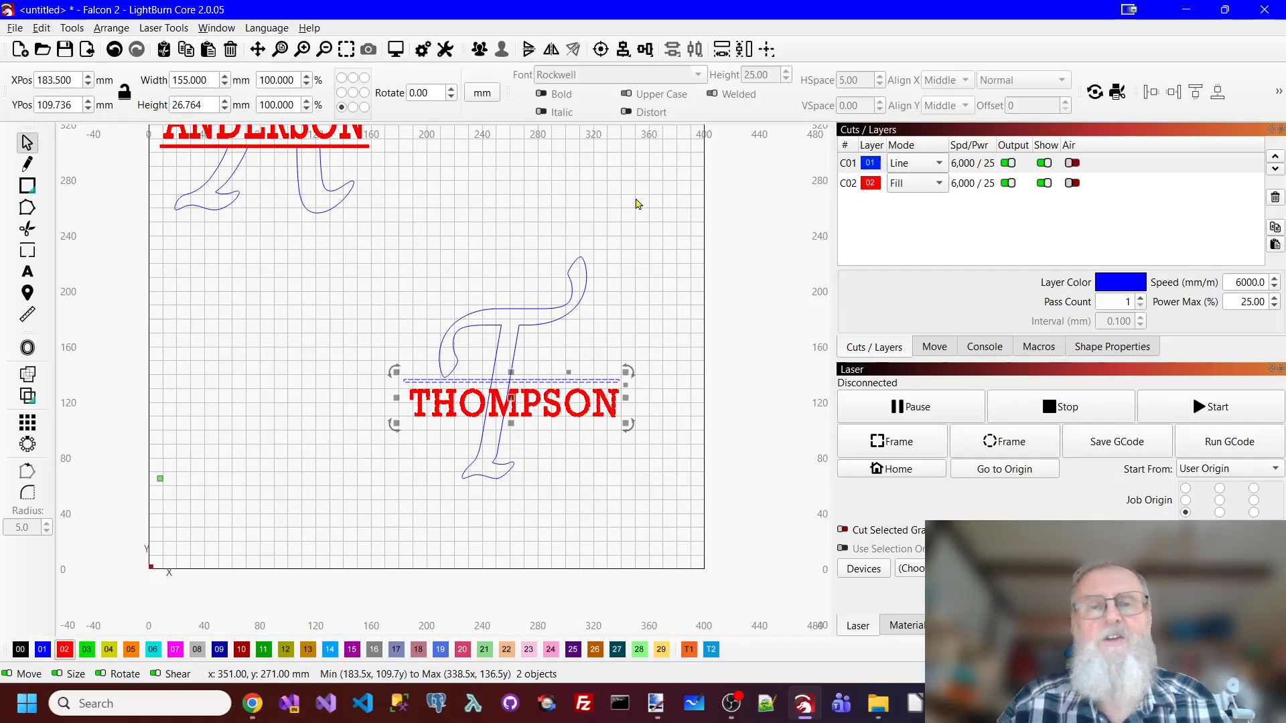
pyautogui.click(623, 48)
pyautogui.click(692, 82)
pyautogui.click(618, 228)
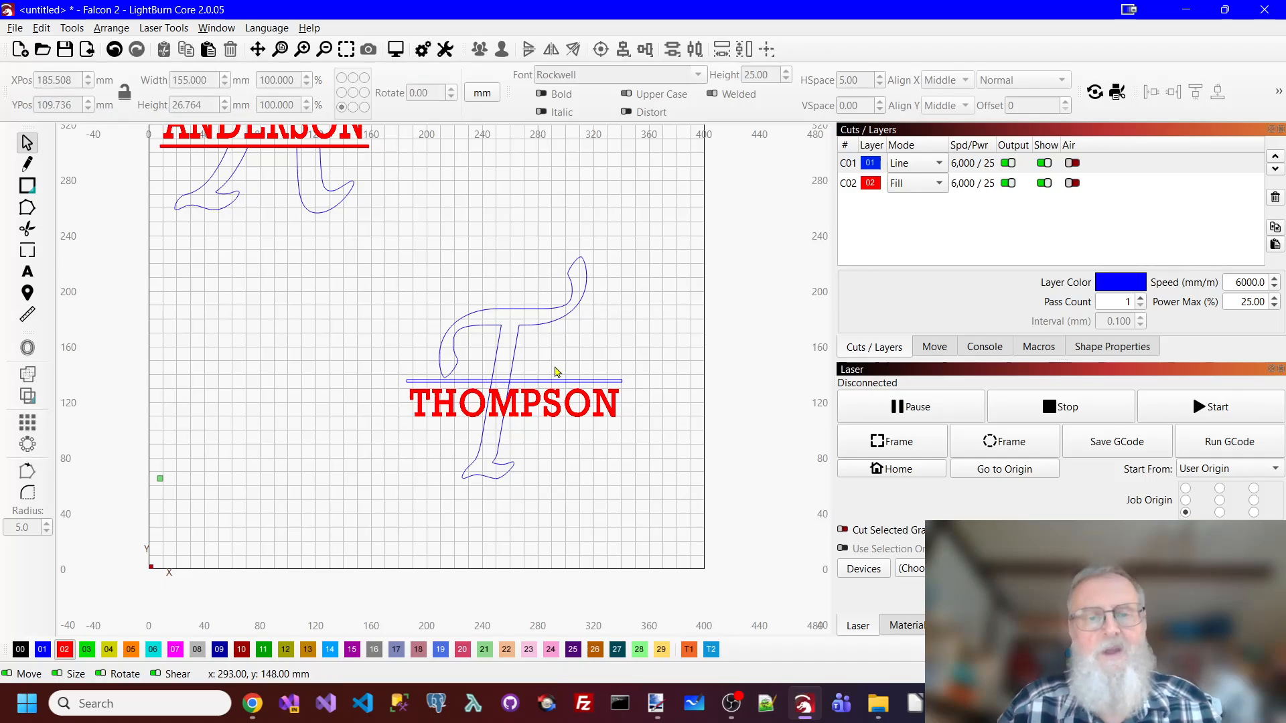
# Duplicate the bar and nudge the copy down to just below the surname, at Y 105.5 mm
pyautogui.scroll(2, 503, 457)
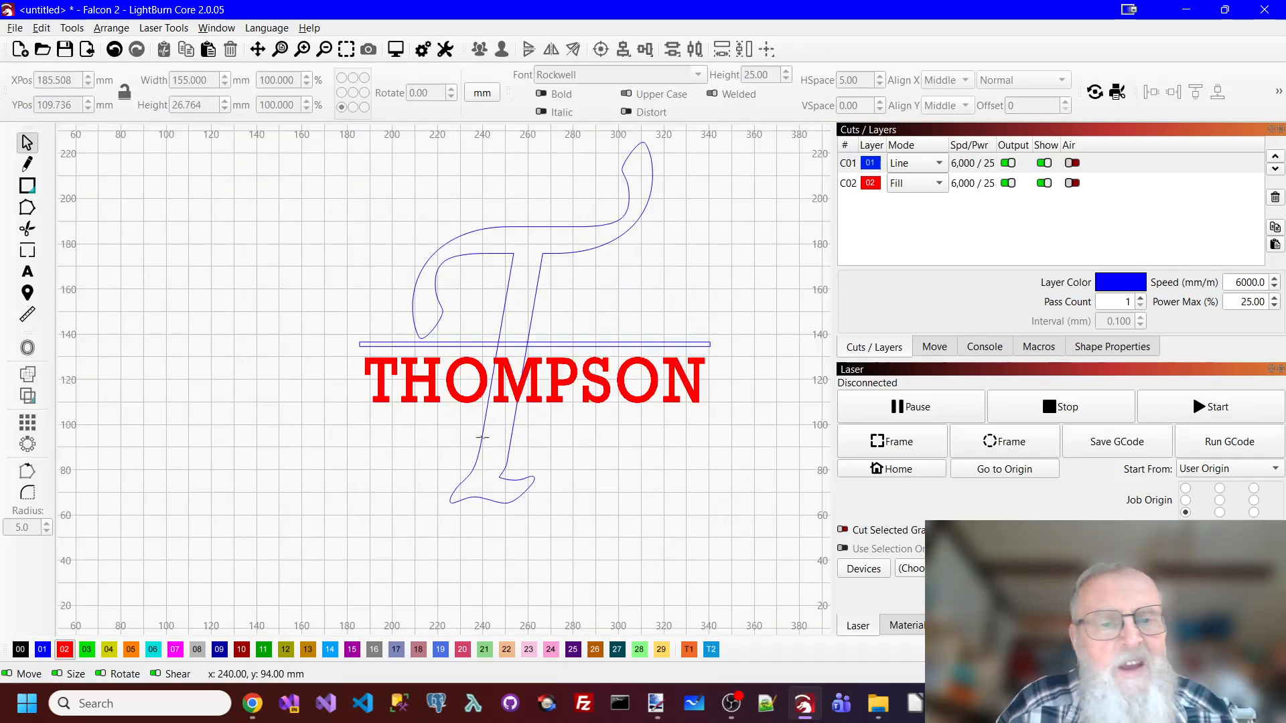
pyautogui.click(548, 345)
pyautogui.rightClick(549, 346)
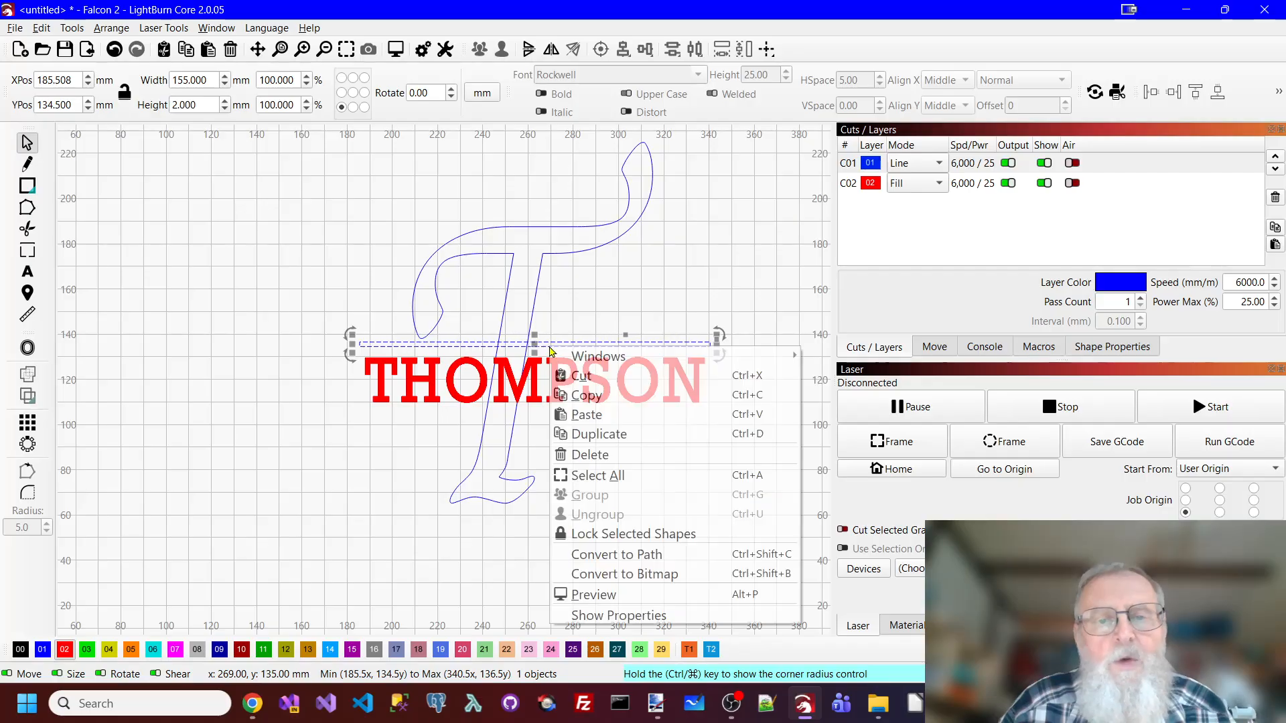
pyautogui.click(595, 435)
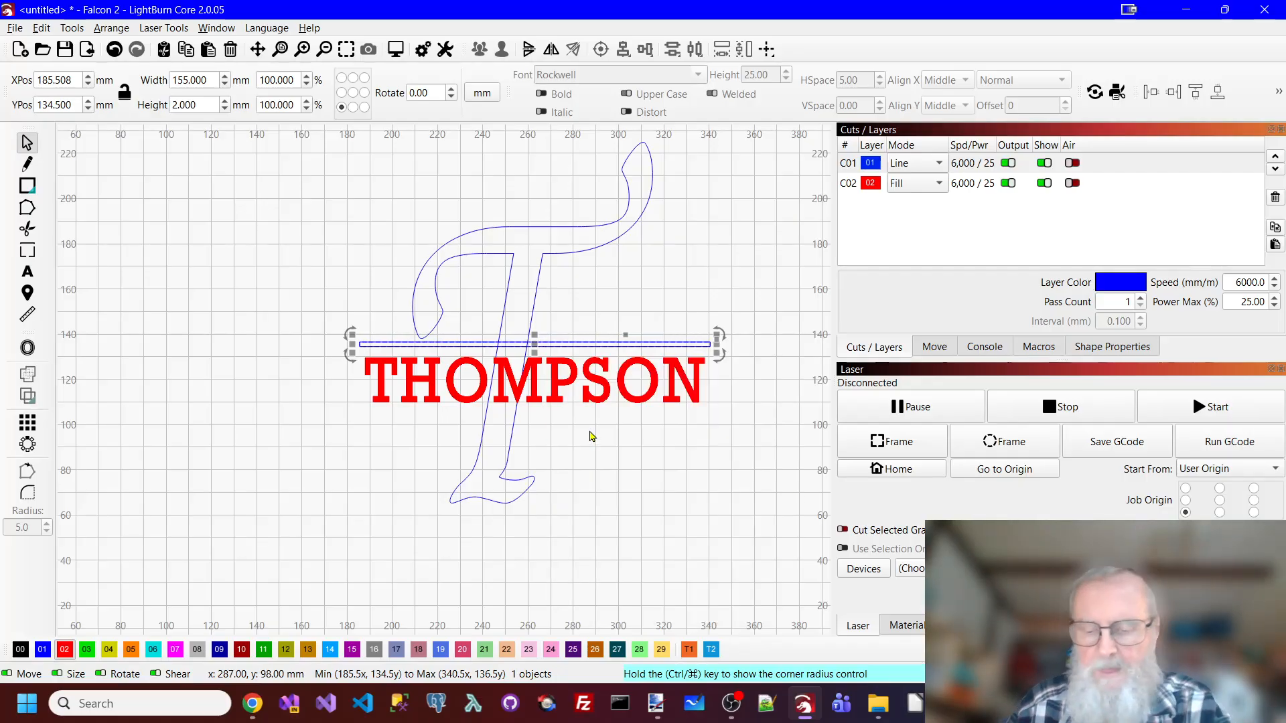
pyautogui.press('Down')
pyautogui.press('Down')
pyautogui.press('Down')
pyautogui.press('Down')
pyautogui.press('Down')
pyautogui.press('Down')
pyautogui.press('Down')
pyautogui.press('Down')
pyautogui.press('Down')
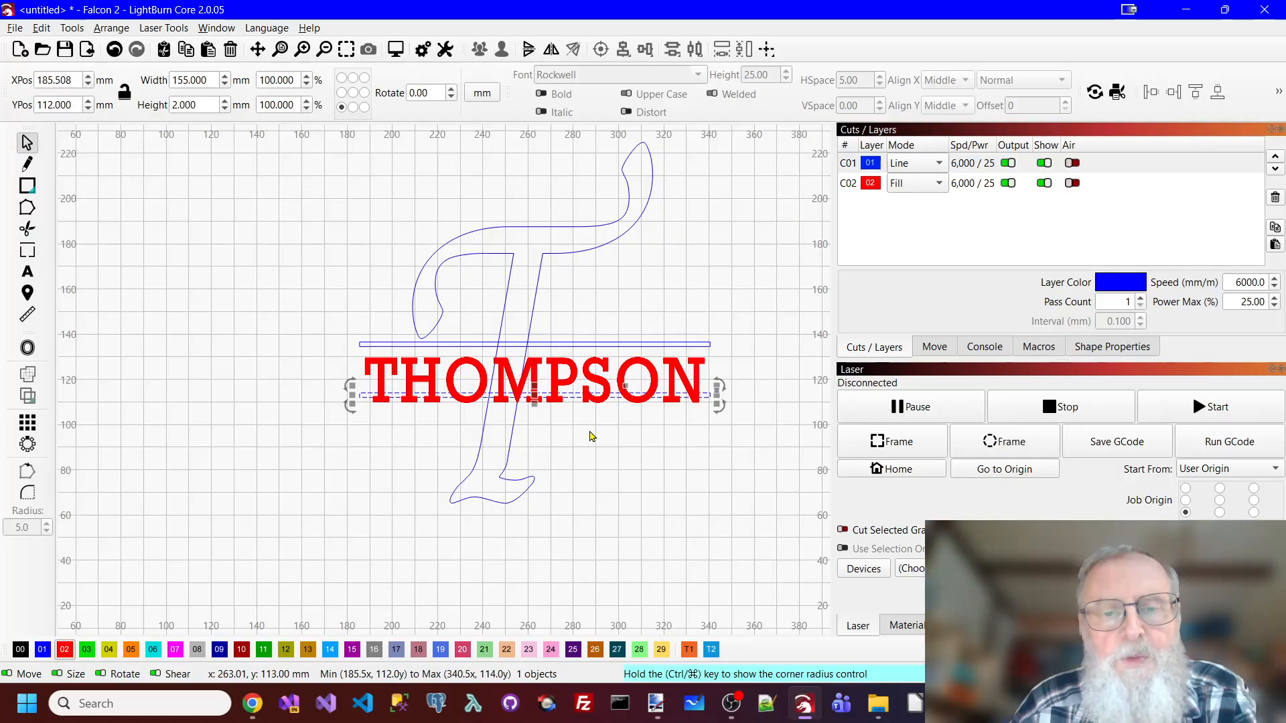
pyautogui.press('Down')
pyautogui.press('Down')
pyautogui.press('Down')
pyautogui.press('Down')
pyautogui.press('Down')
pyautogui.press('Down')
pyautogui.press('Down')
pyautogui.press('Down')
pyautogui.press('Down')
pyautogui.press('Down')
pyautogui.press('Down')
pyautogui.press('Down')
pyautogui.press('Down')
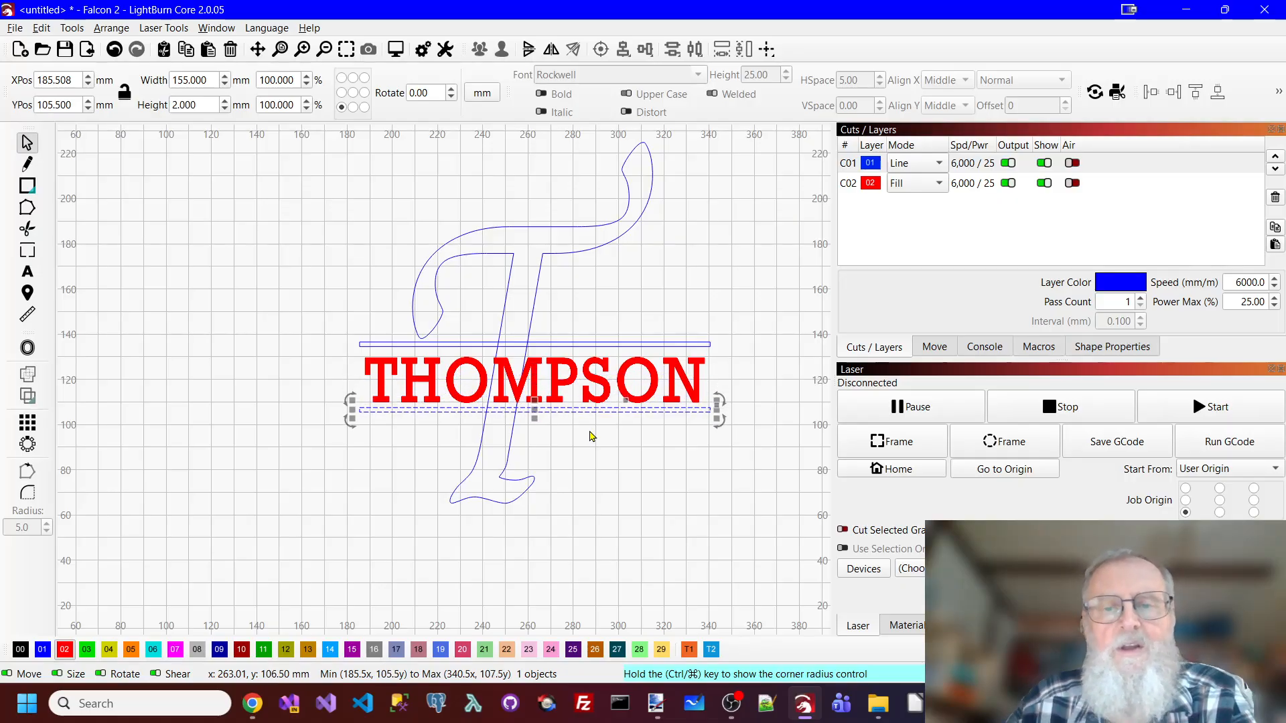
pyautogui.click(652, 445)
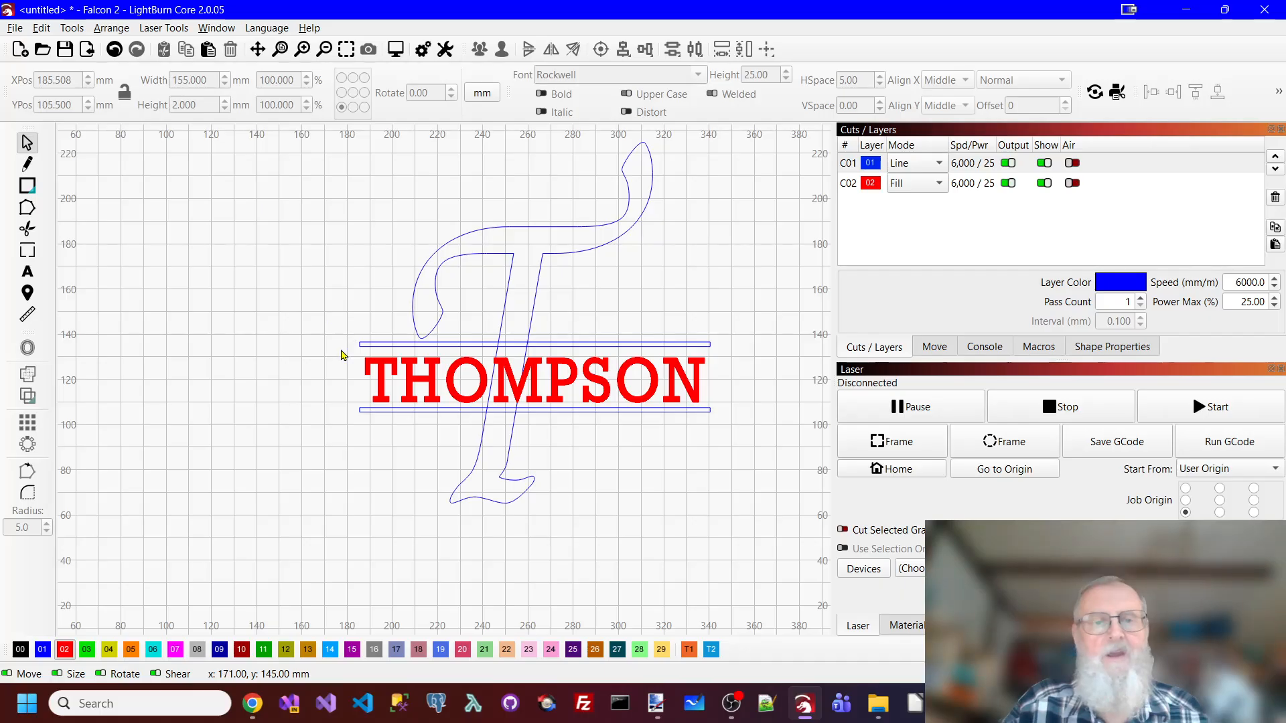
# Center the surname vertically between the upper and lower bars
pyautogui.moveTo(328, 322); pyautogui.dragTo(737, 445)
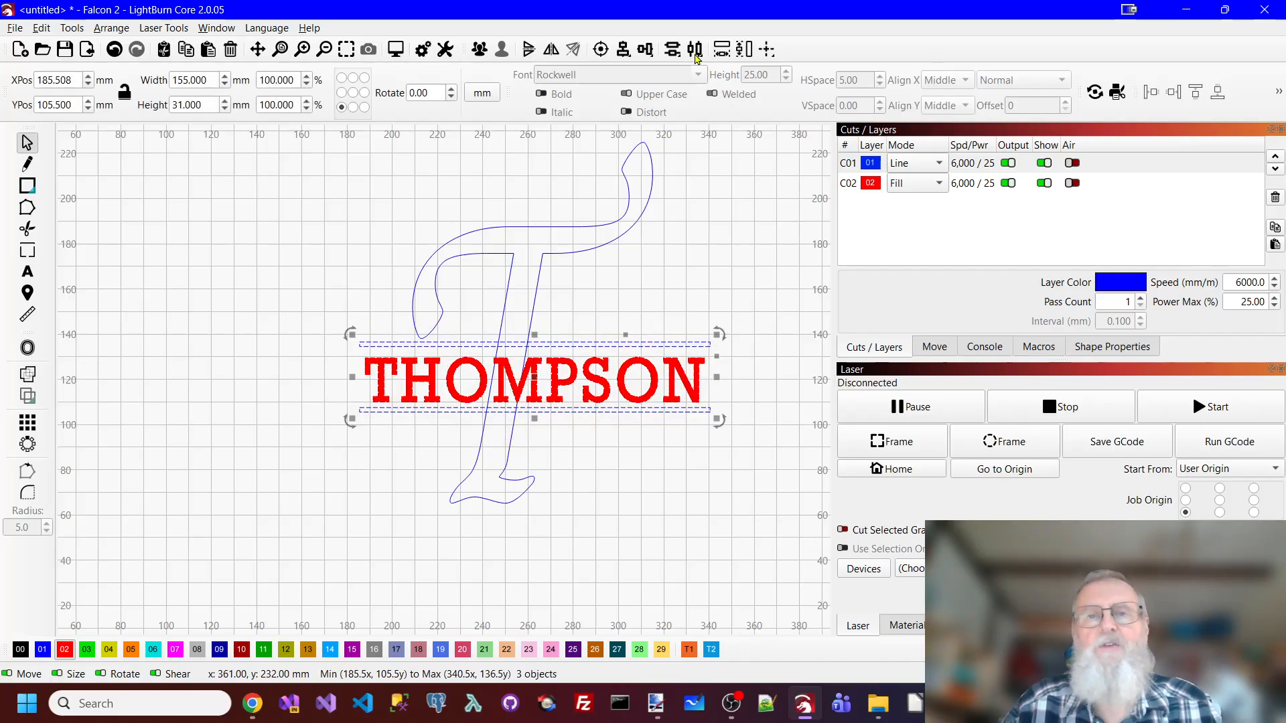
pyautogui.click(672, 49)
pyautogui.click(699, 79)
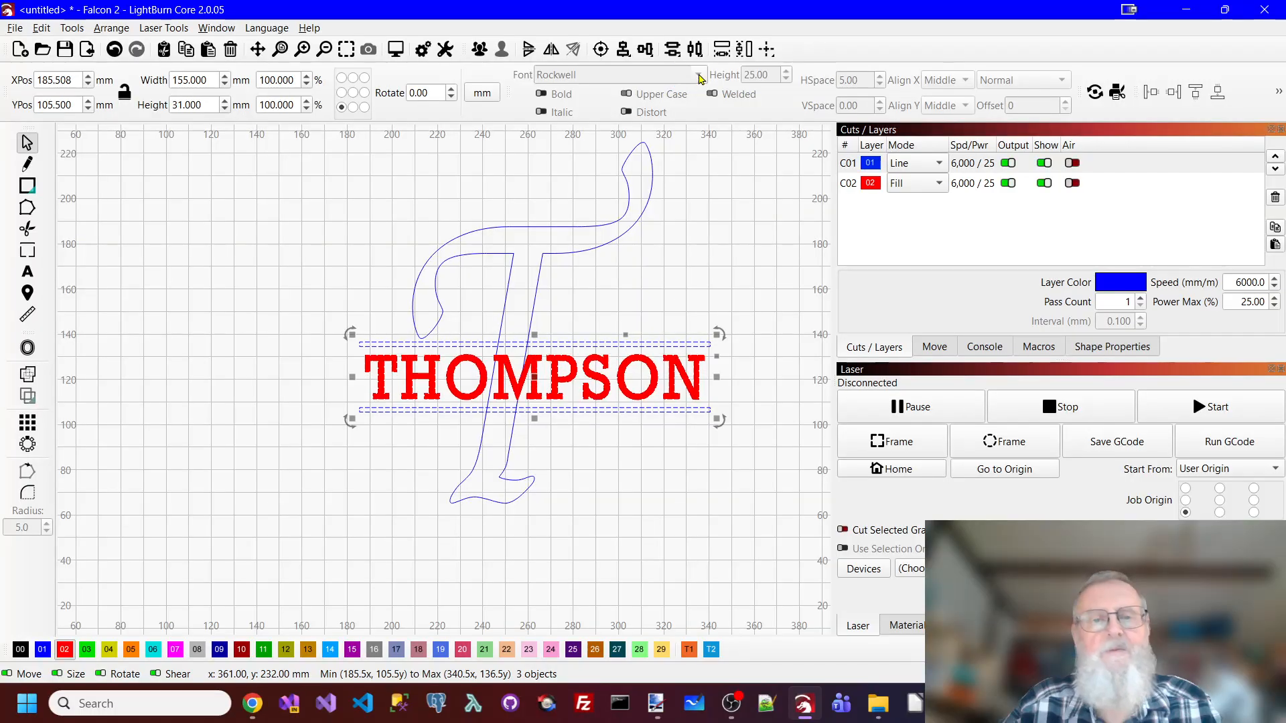
pyautogui.click(733, 246)
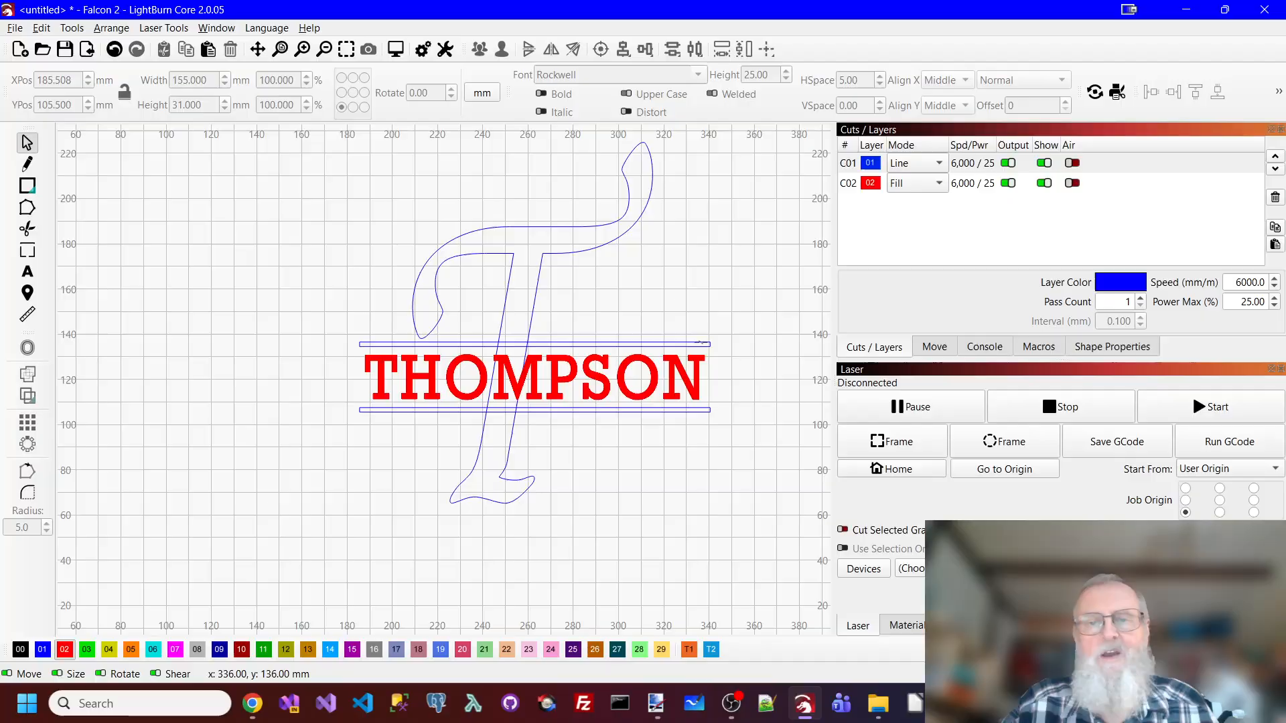
# Group the upper and lower bars around the surname and assign them to the red Fill layer 02
pyautogui.click(698, 346)
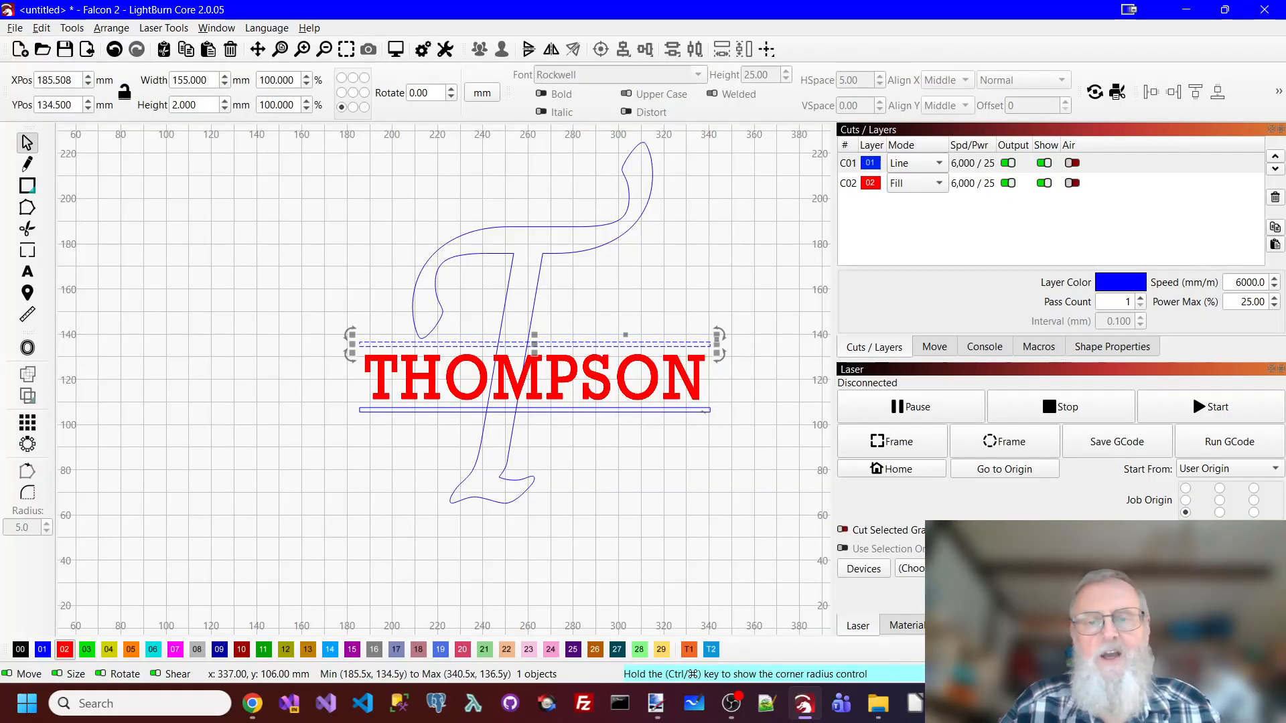
pyautogui.keyDown('shift'); pyautogui.click(709, 410); pyautogui.keyUp('shift')
pyautogui.rightClick(710, 411)
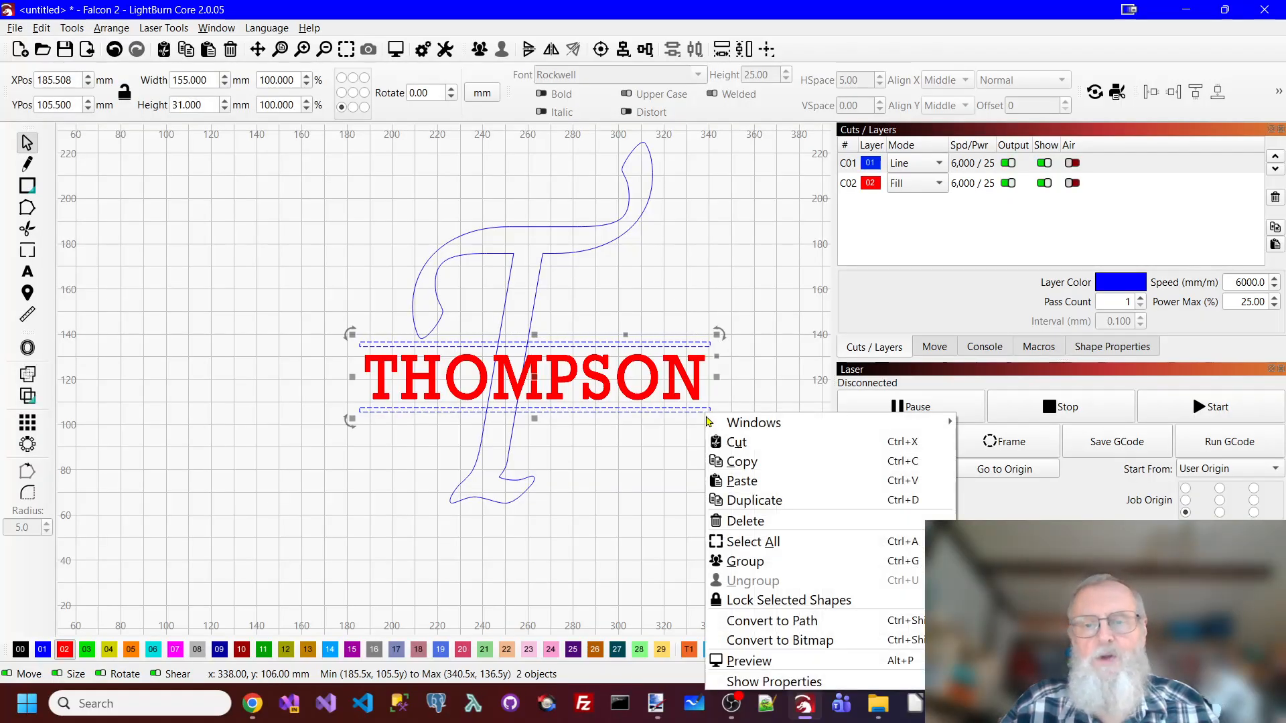
pyautogui.click(743, 560)
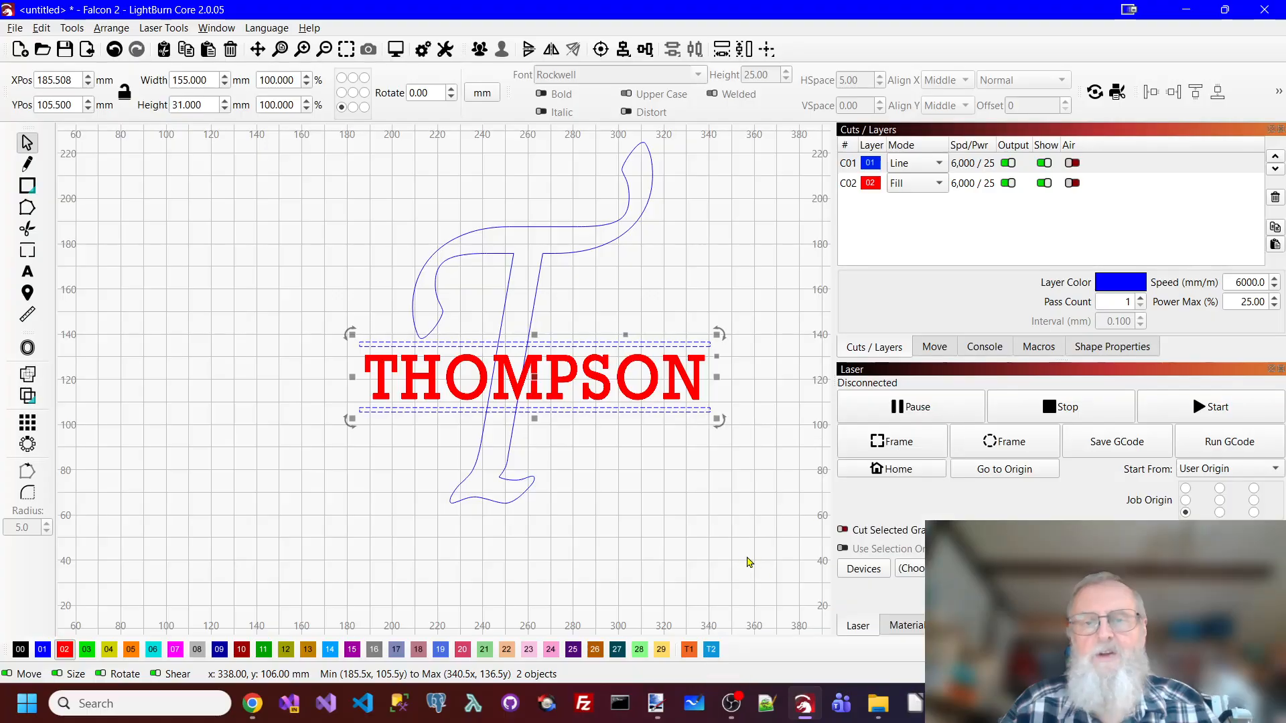
pyautogui.click(67, 649)
pyautogui.click(570, 496)
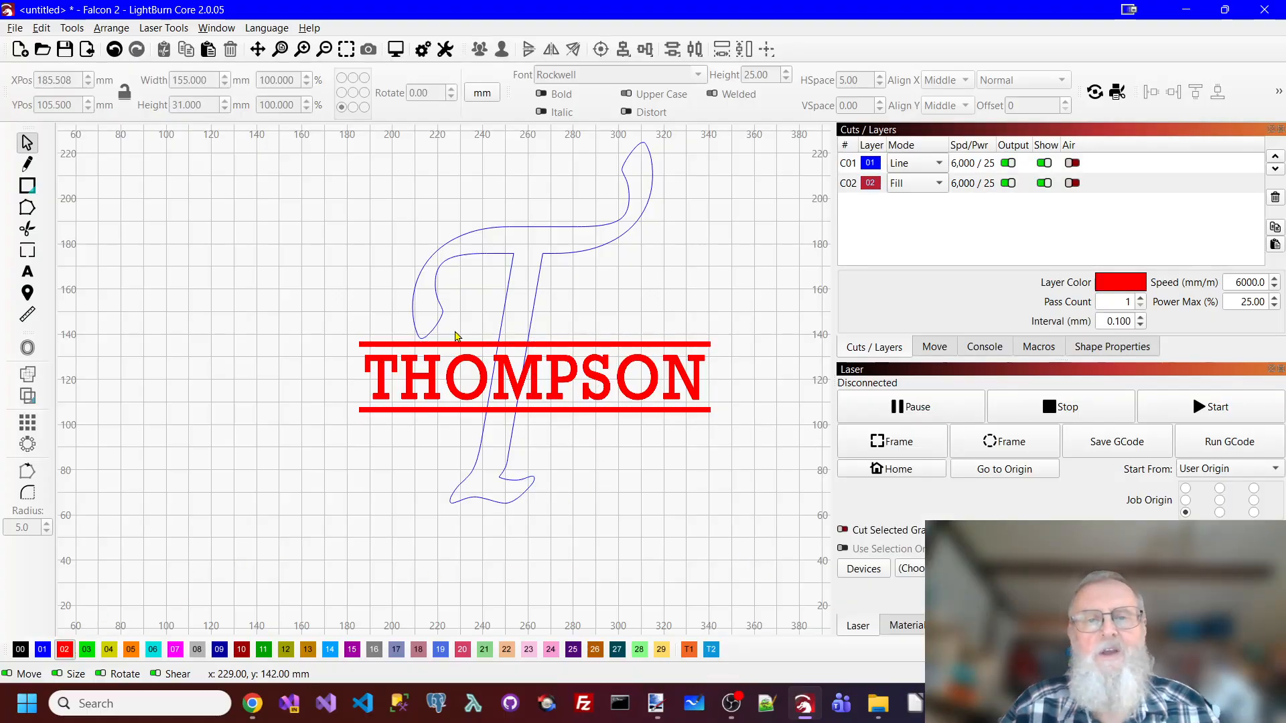
pyautogui.click(368, 348)
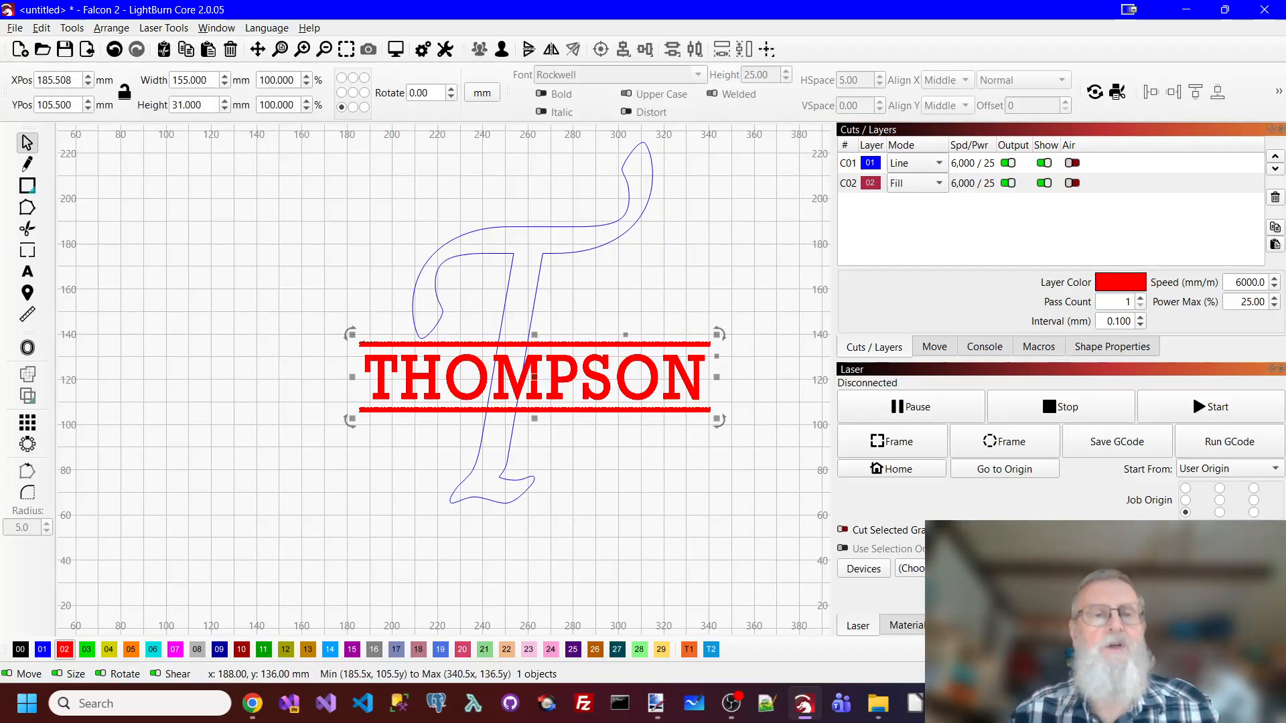
pyautogui.click(43, 651)
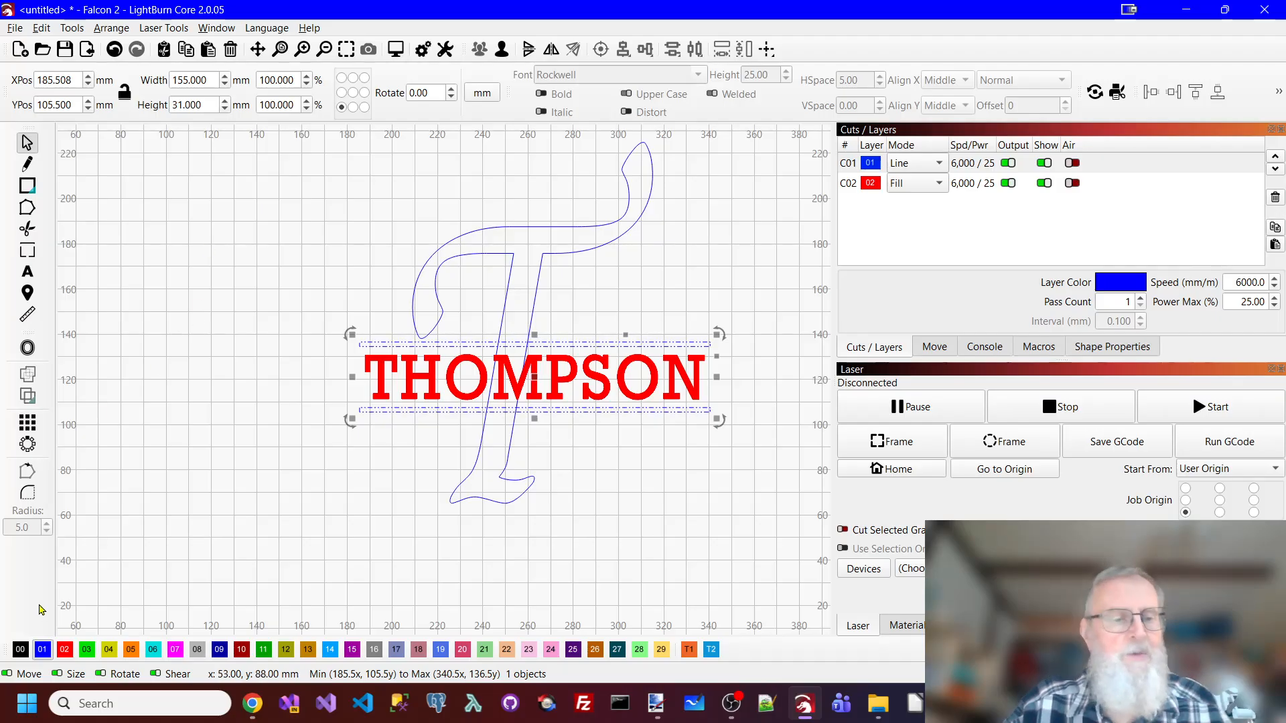
pyautogui.click(65, 650)
pyautogui.click(155, 373)
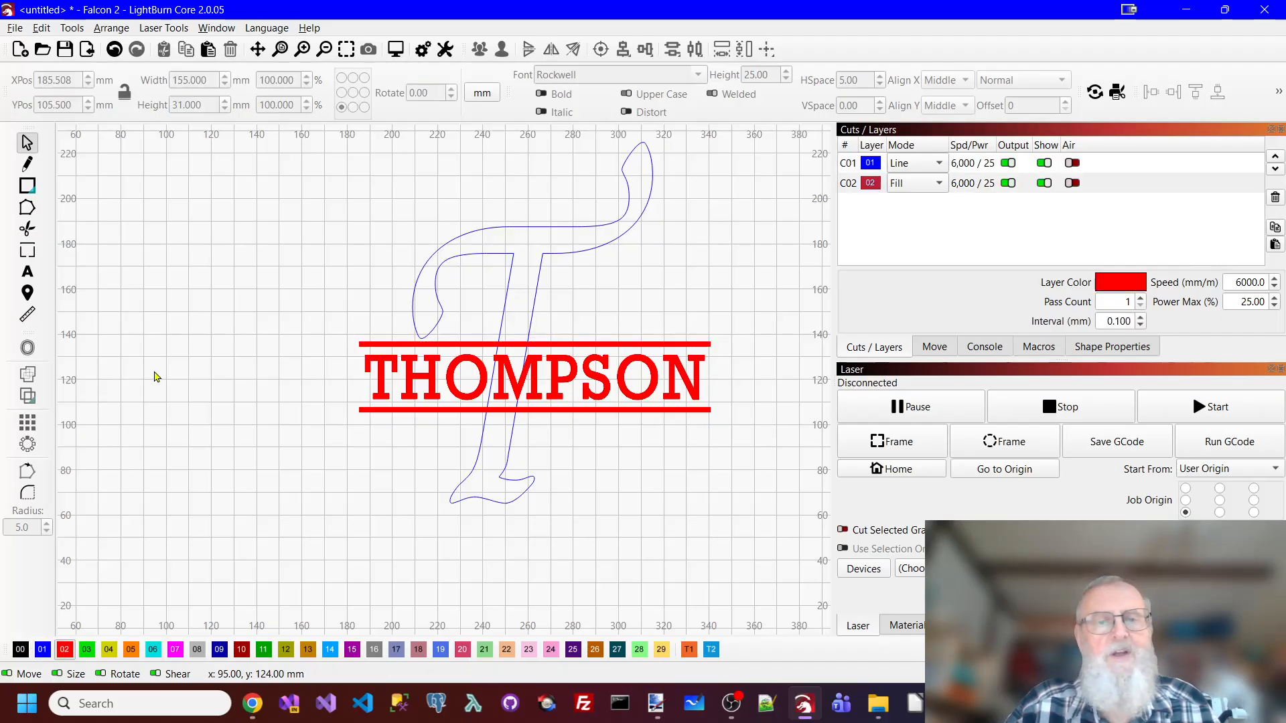
# Draw a rectangle about 102 mm by 11 mm on blue layer 01 in the empty area beside the letter T
pyautogui.click(42, 649)
pyautogui.click(27, 186)
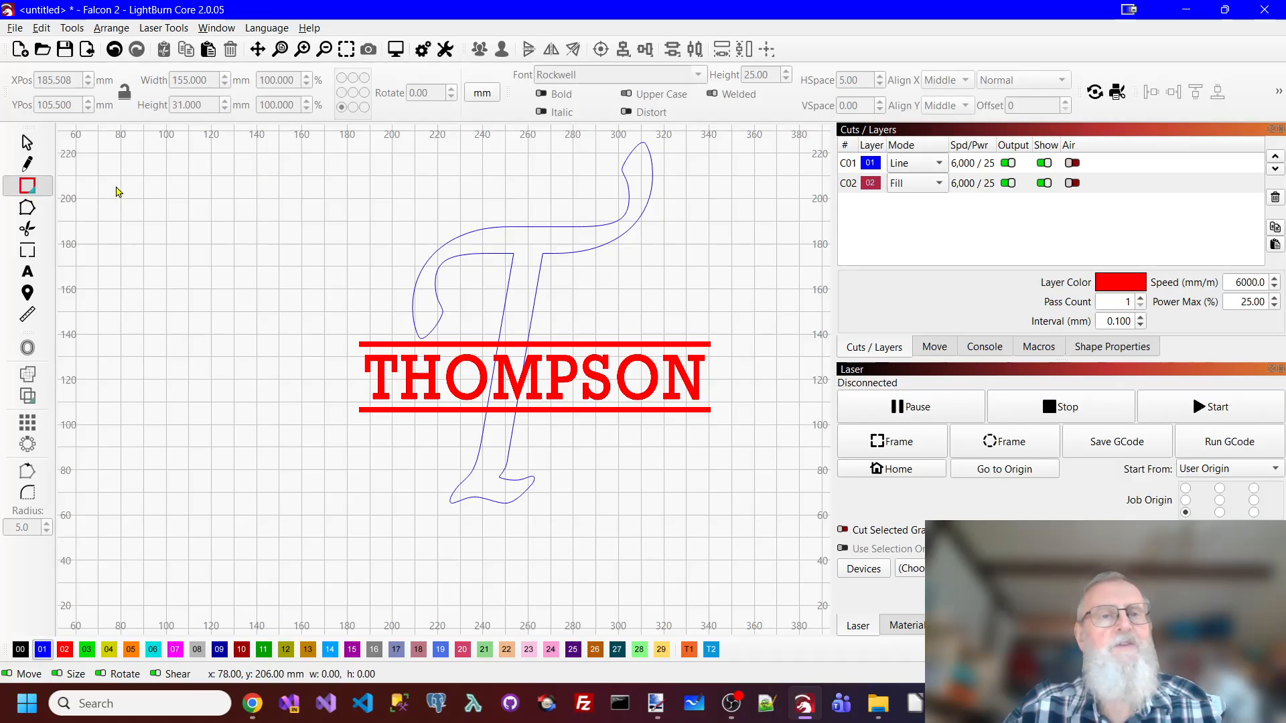
pyautogui.moveTo(105, 167); pyautogui.dragTo(336, 191)
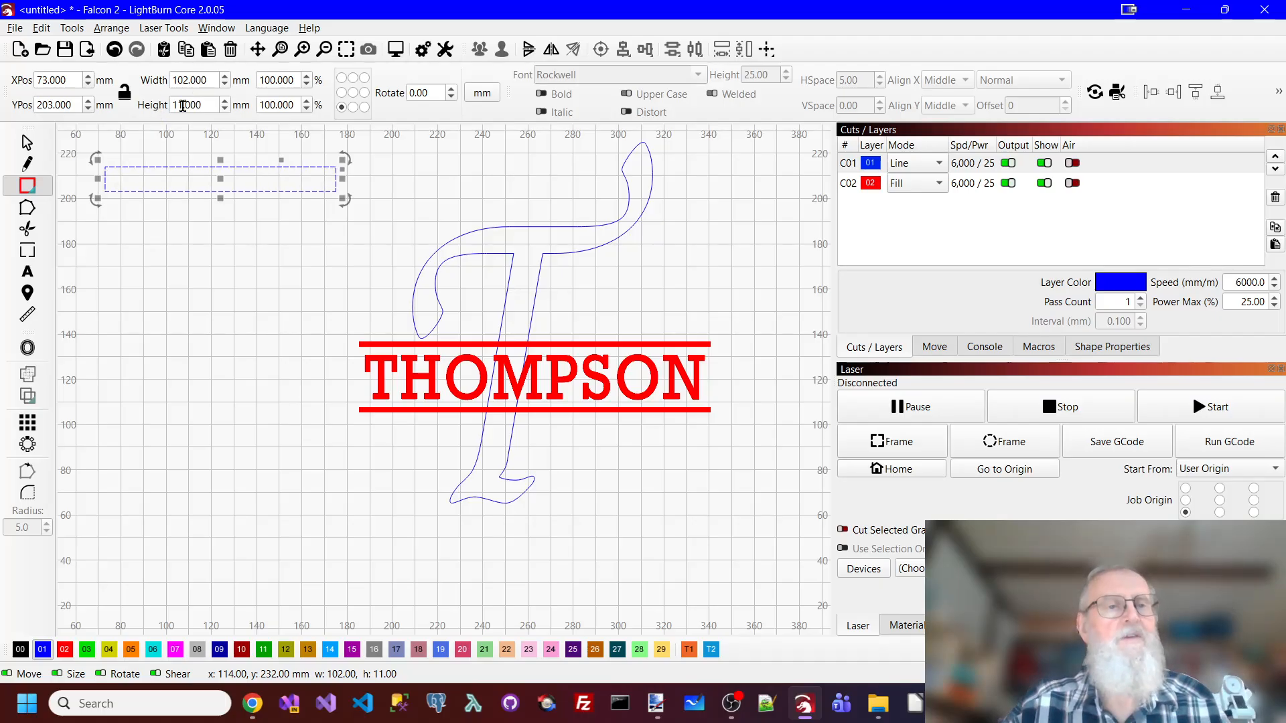
# Set the new rectangle's width to 155 mm and its height to 31 mm
pyautogui.click(28, 143)
pyautogui.moveTo(215, 80); pyautogui.dragTo(84, 72)
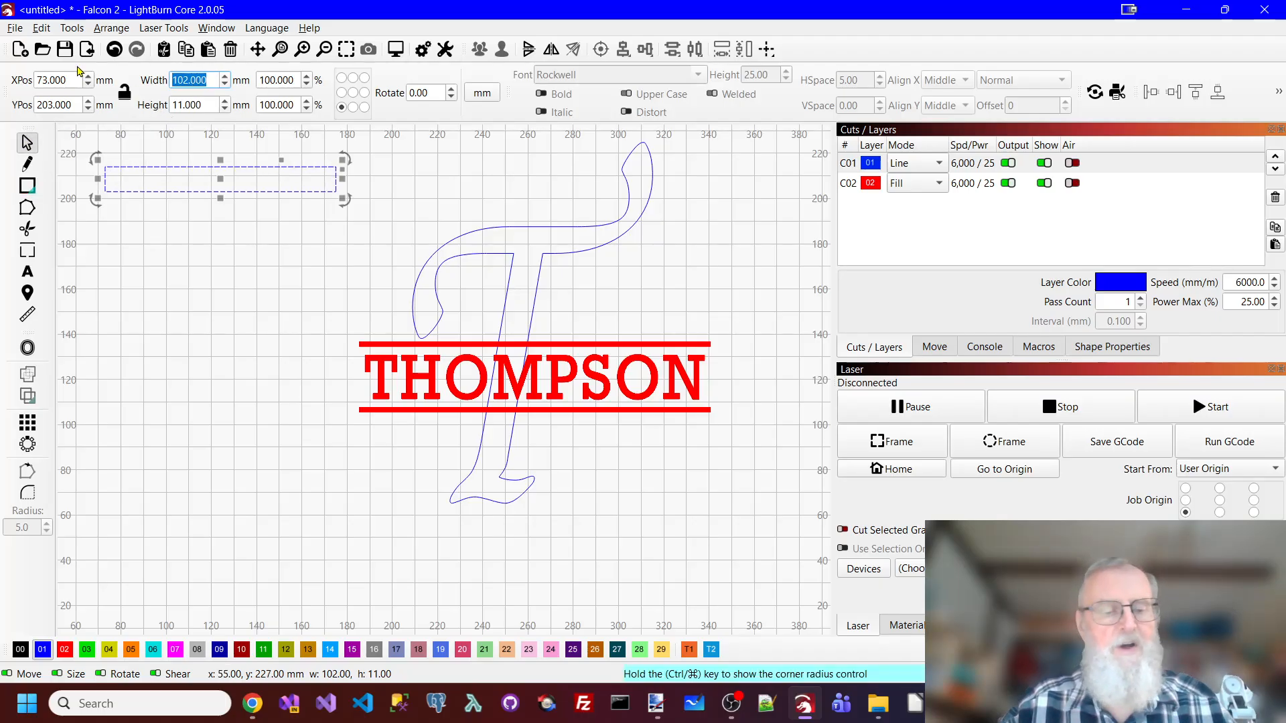
pyautogui.write('155')
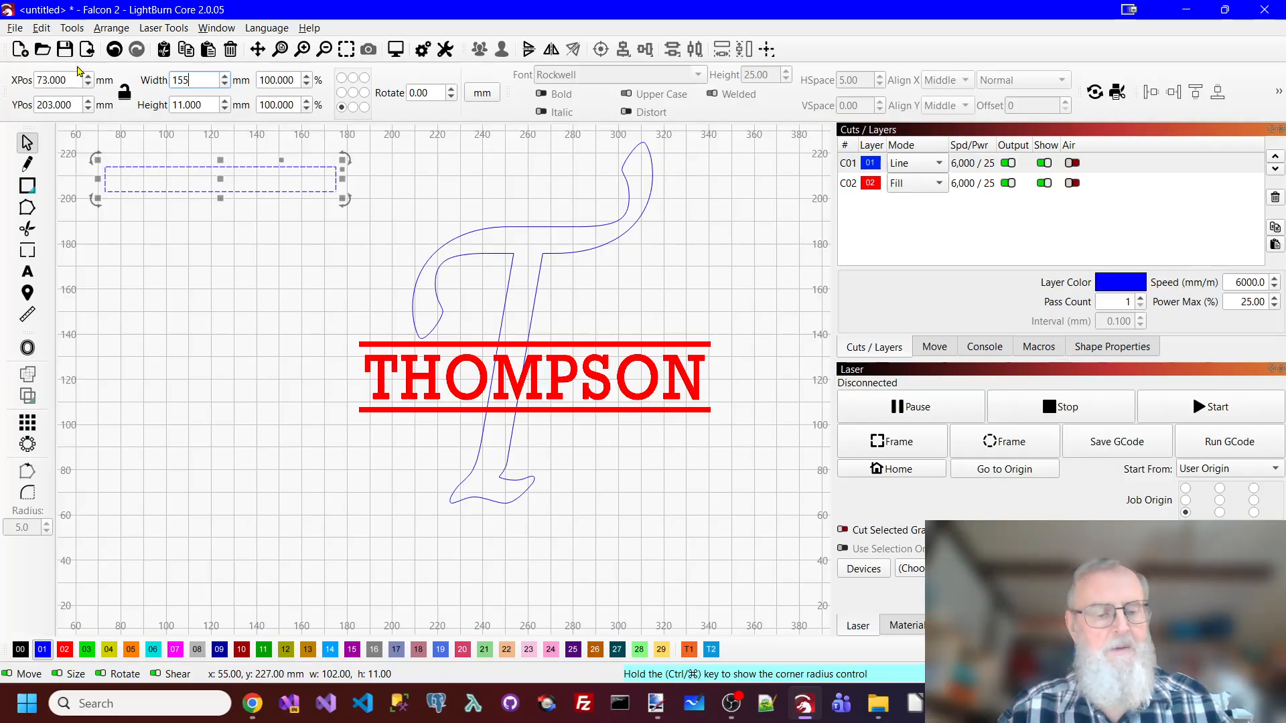
pyautogui.press('Tab')
pyautogui.write('31')
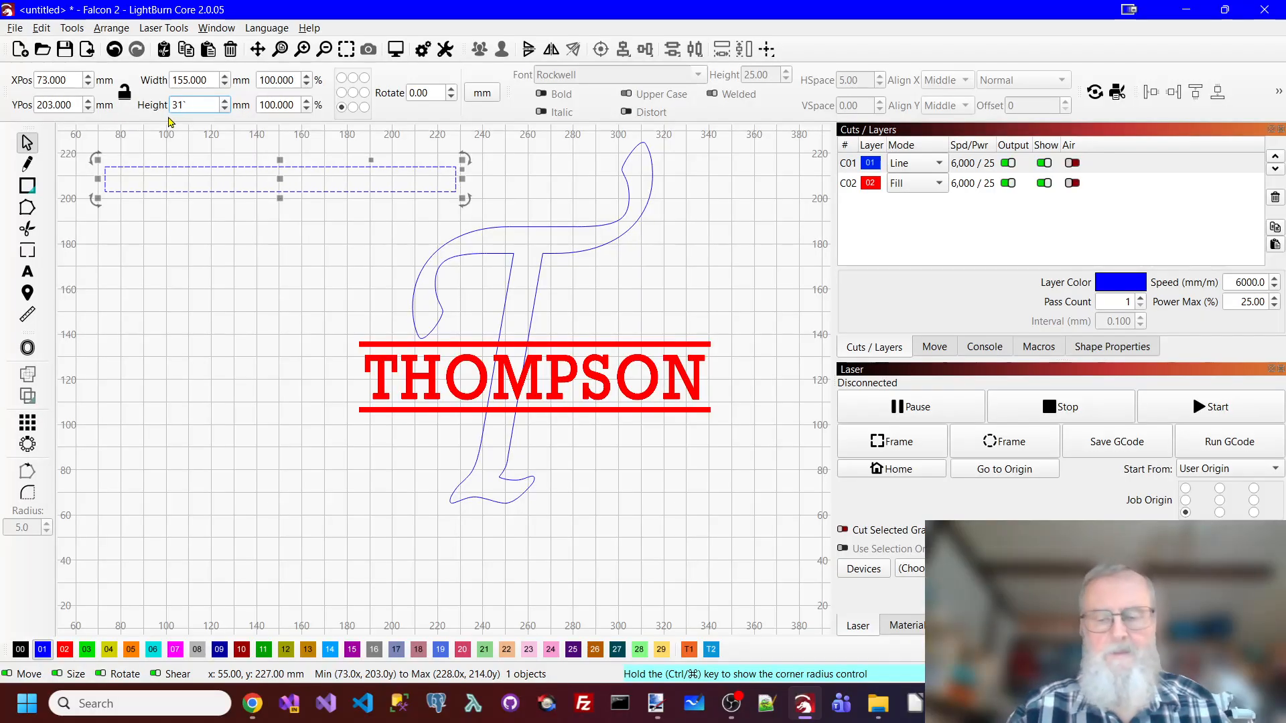
pyautogui.press('Tab')
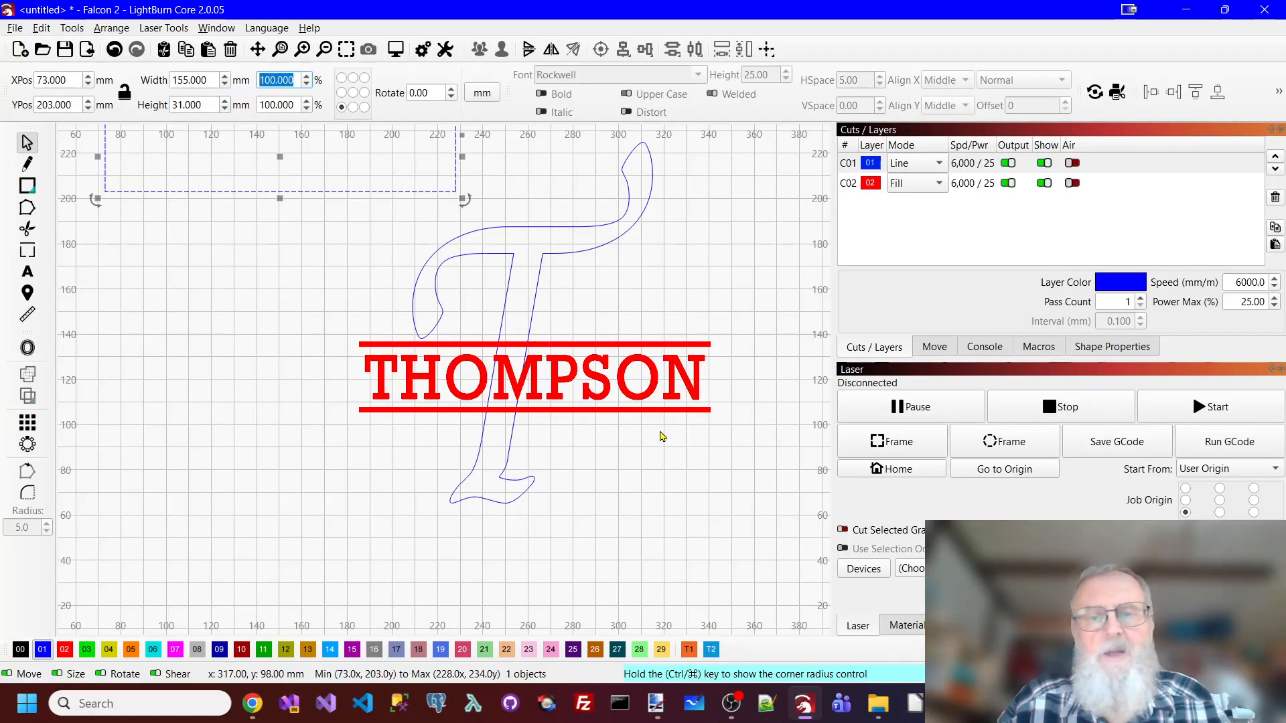
pyautogui.press('Return')
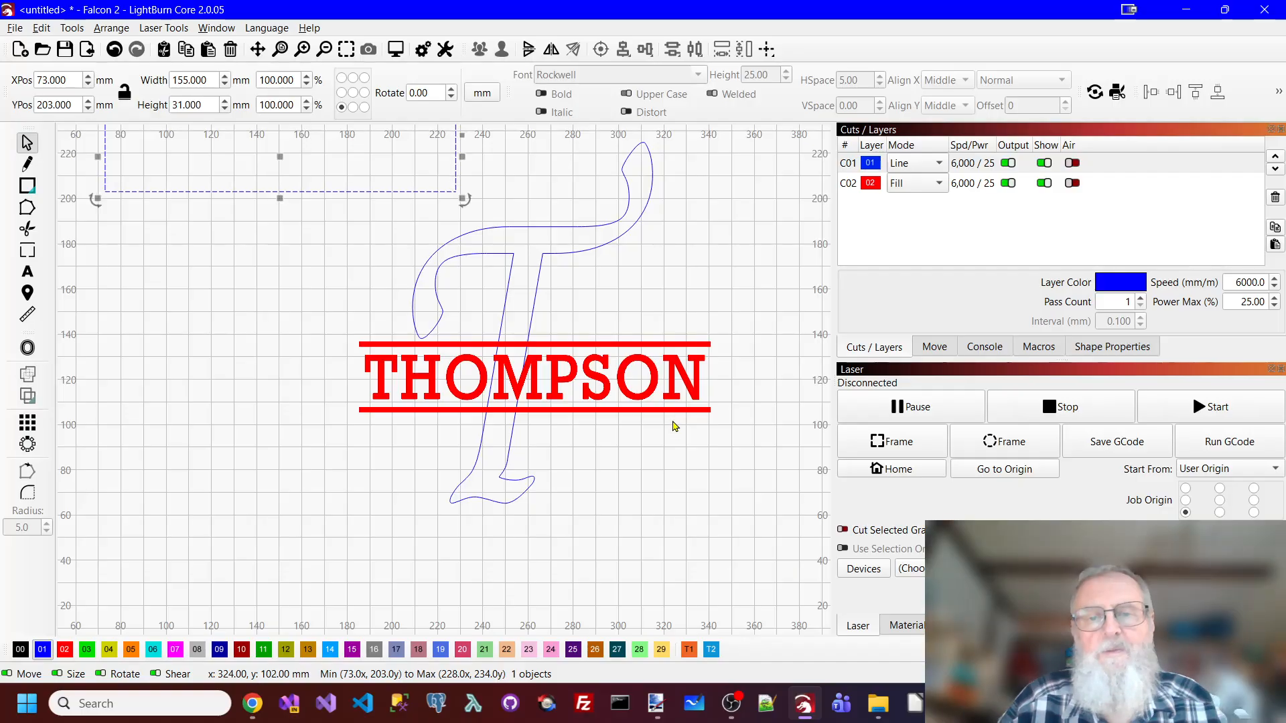
# Center the rectangle on the grouped bars and hide the red layer 02
pyautogui.keyDown('shift'); pyautogui.click(671, 408); pyautogui.keyUp('shift')
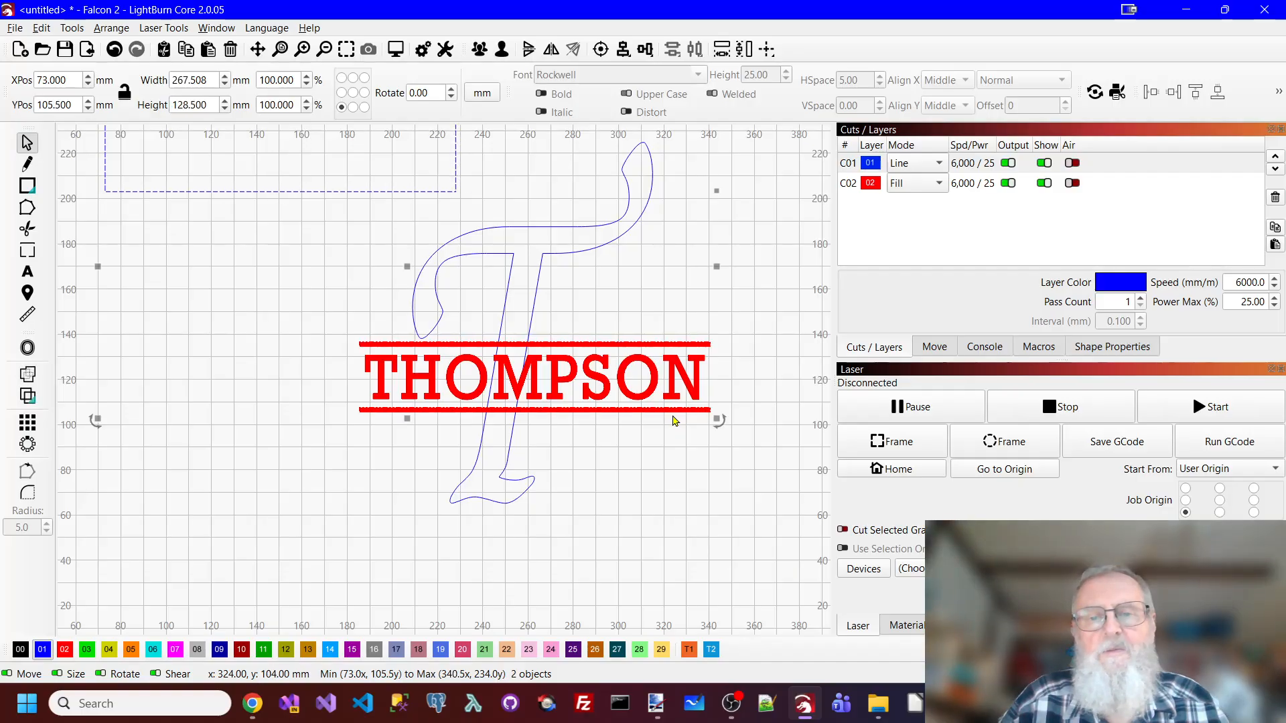
pyautogui.click(599, 49)
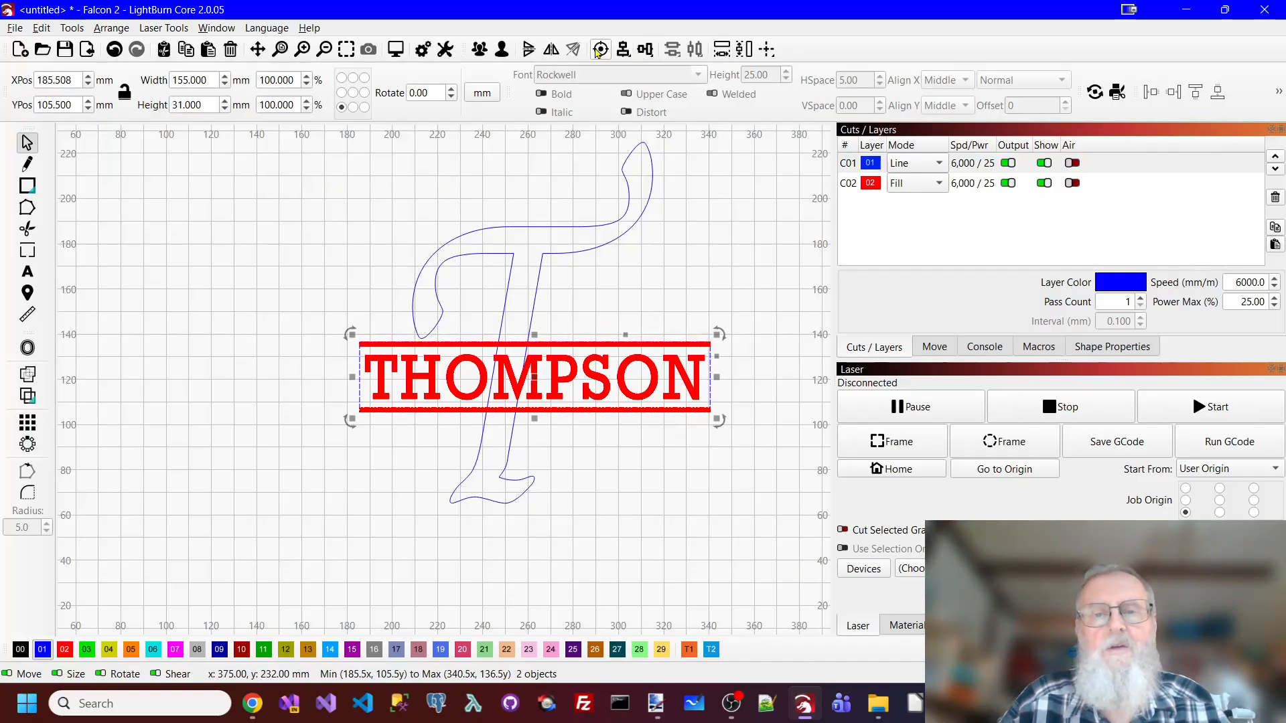
pyautogui.click(1044, 183)
pyautogui.click(757, 195)
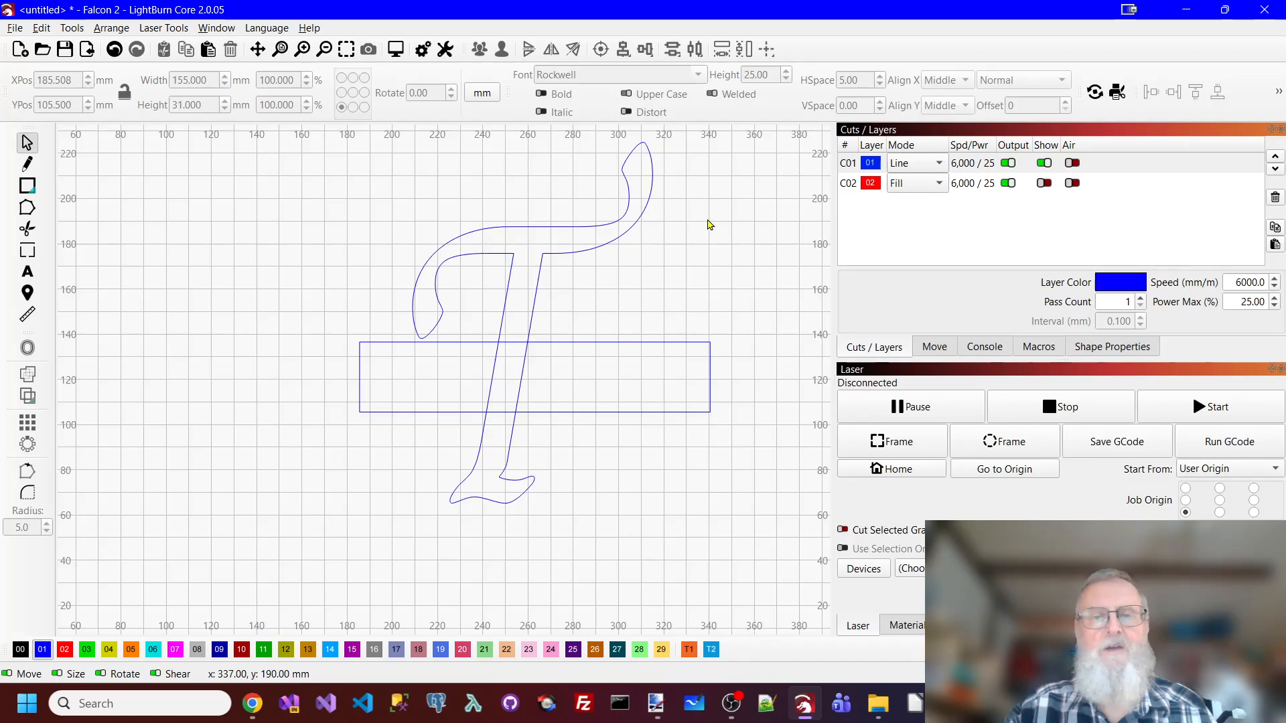
# Cut the rectangle out of the letter T with the Boolean Assistant, using Subtract A - B
pyautogui.moveTo(710, 225); pyautogui.dragTo(524, 428)
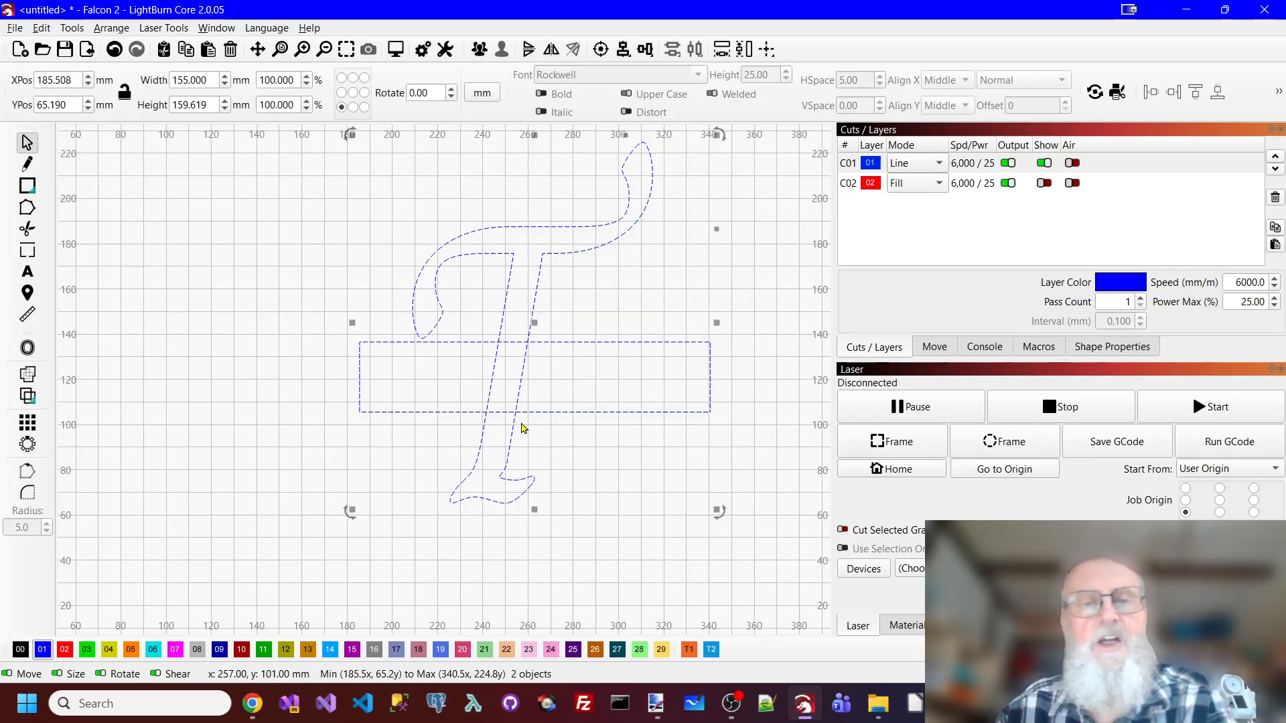
pyautogui.click(71, 28)
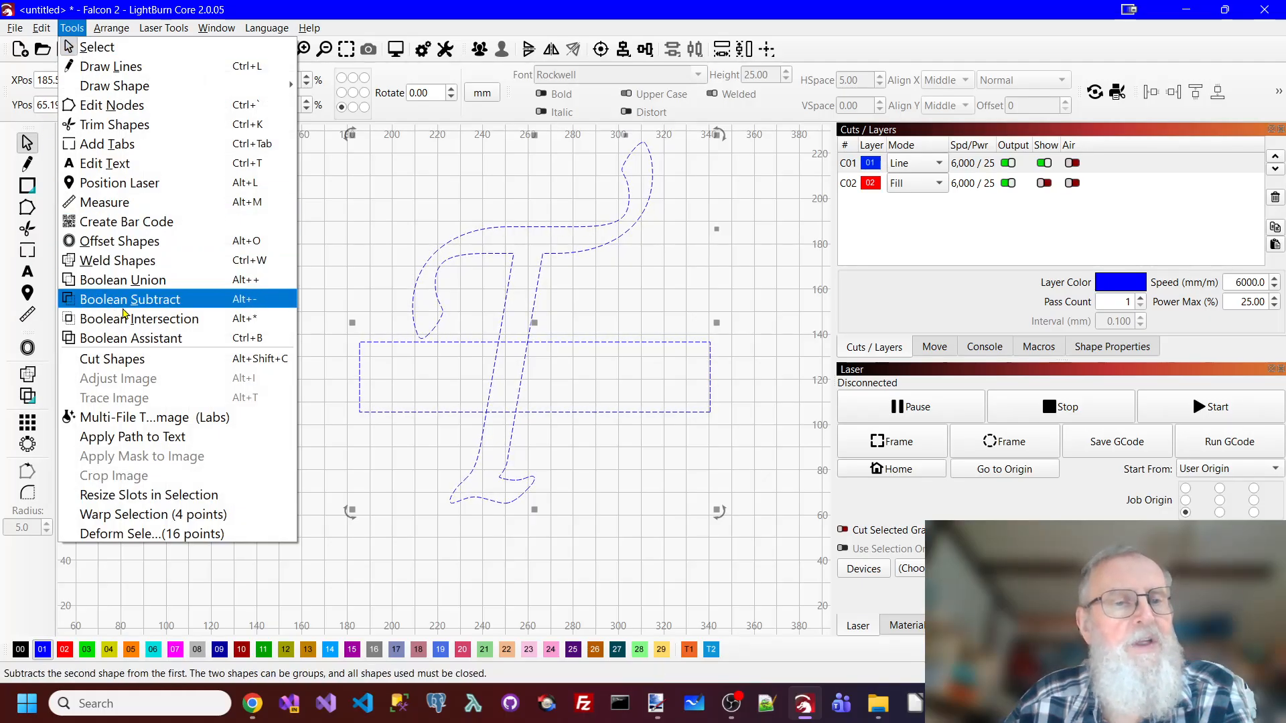
pyautogui.click(128, 340)
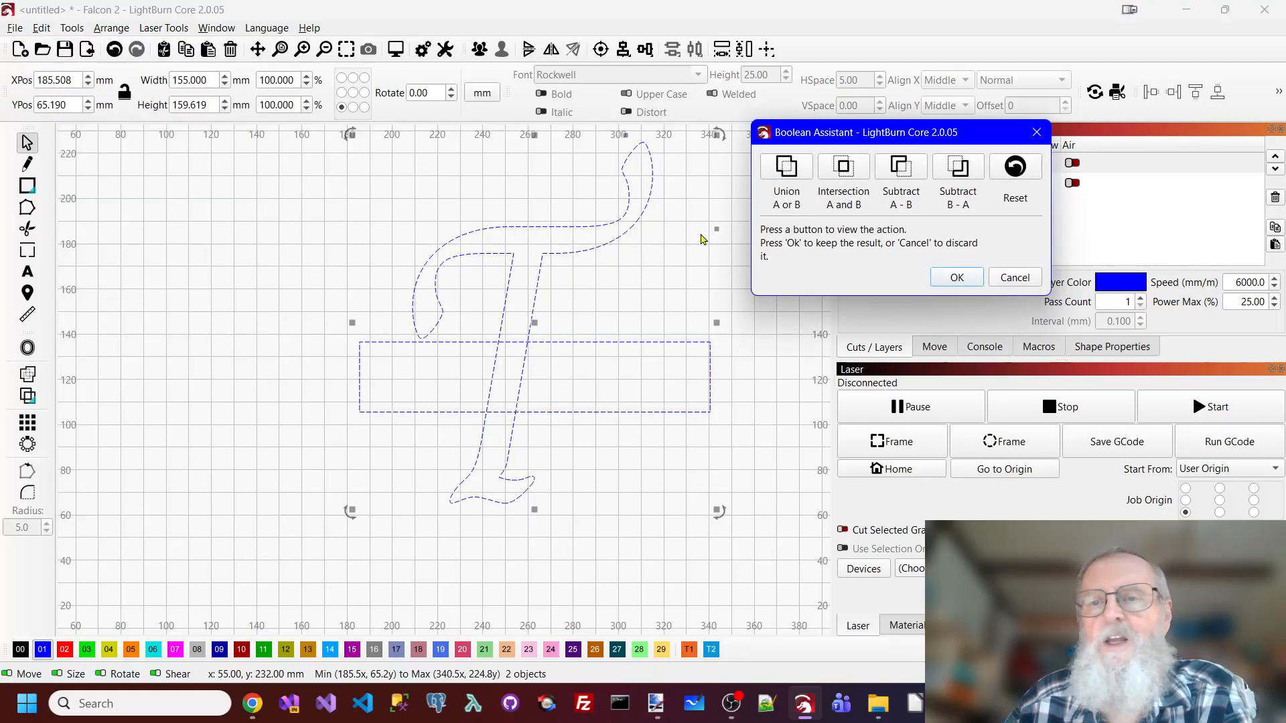
pyautogui.click(958, 173)
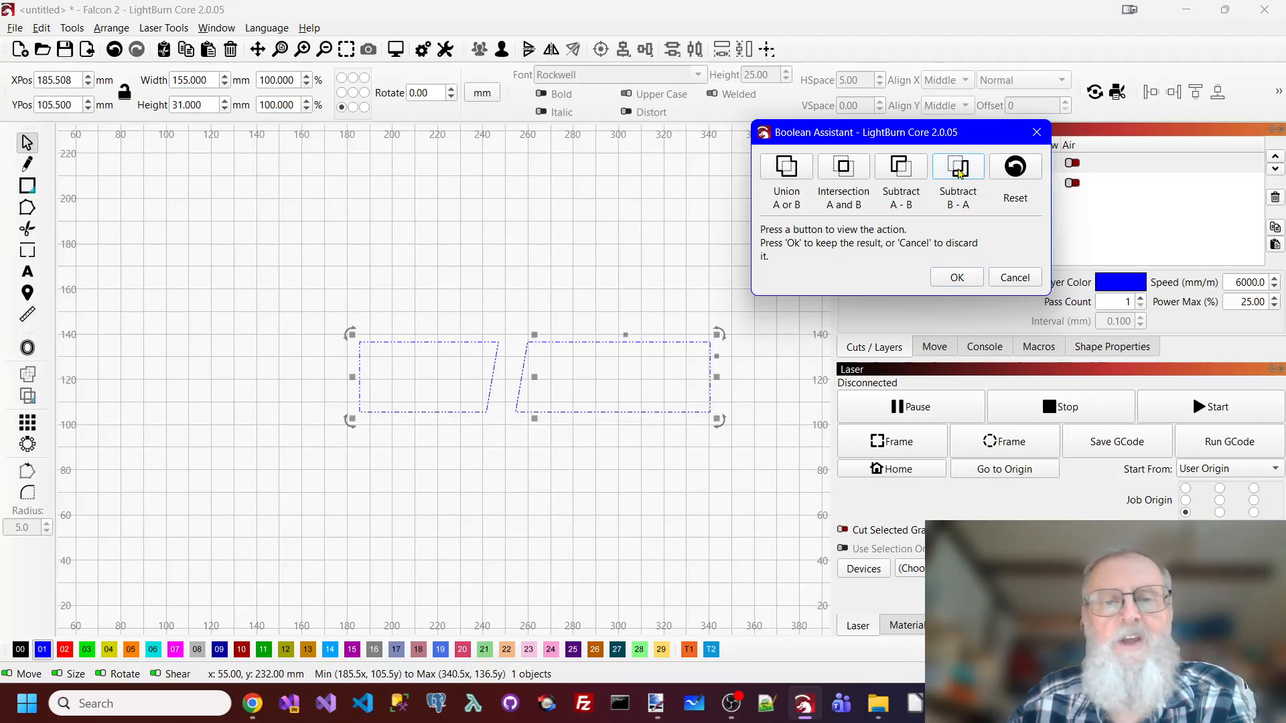
pyautogui.click(901, 169)
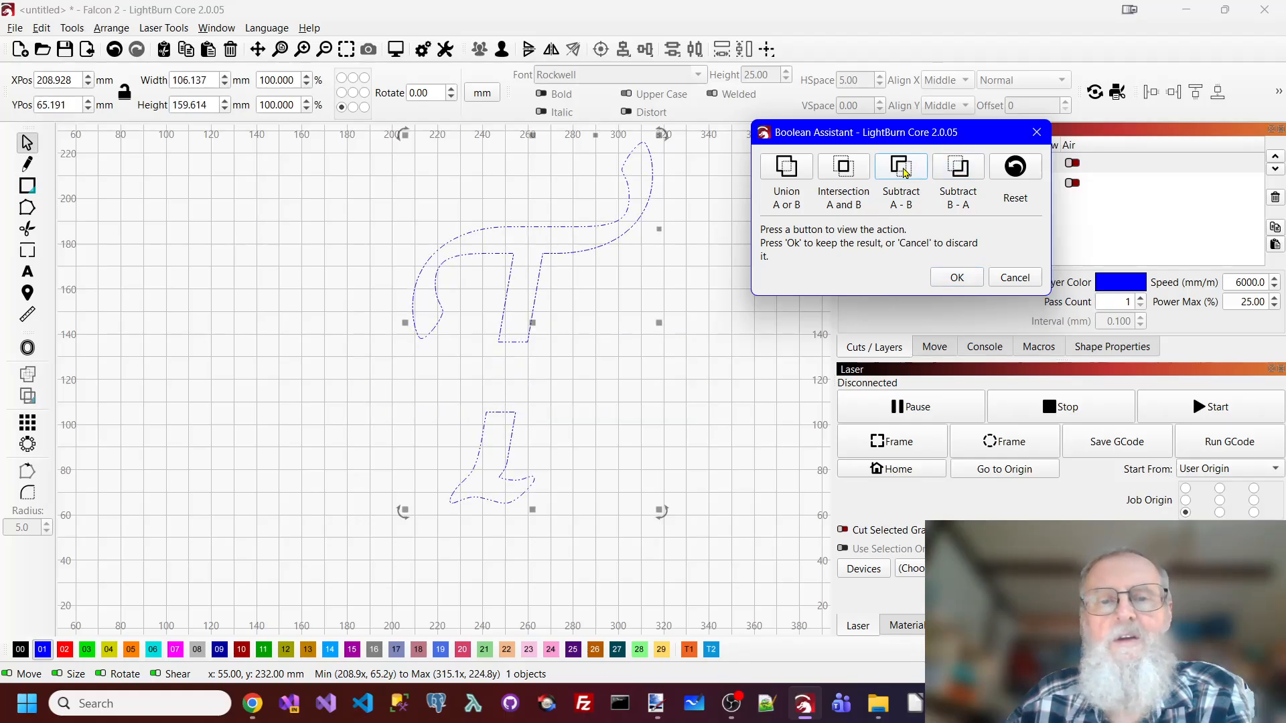
pyautogui.click(947, 172)
pyautogui.click(915, 173)
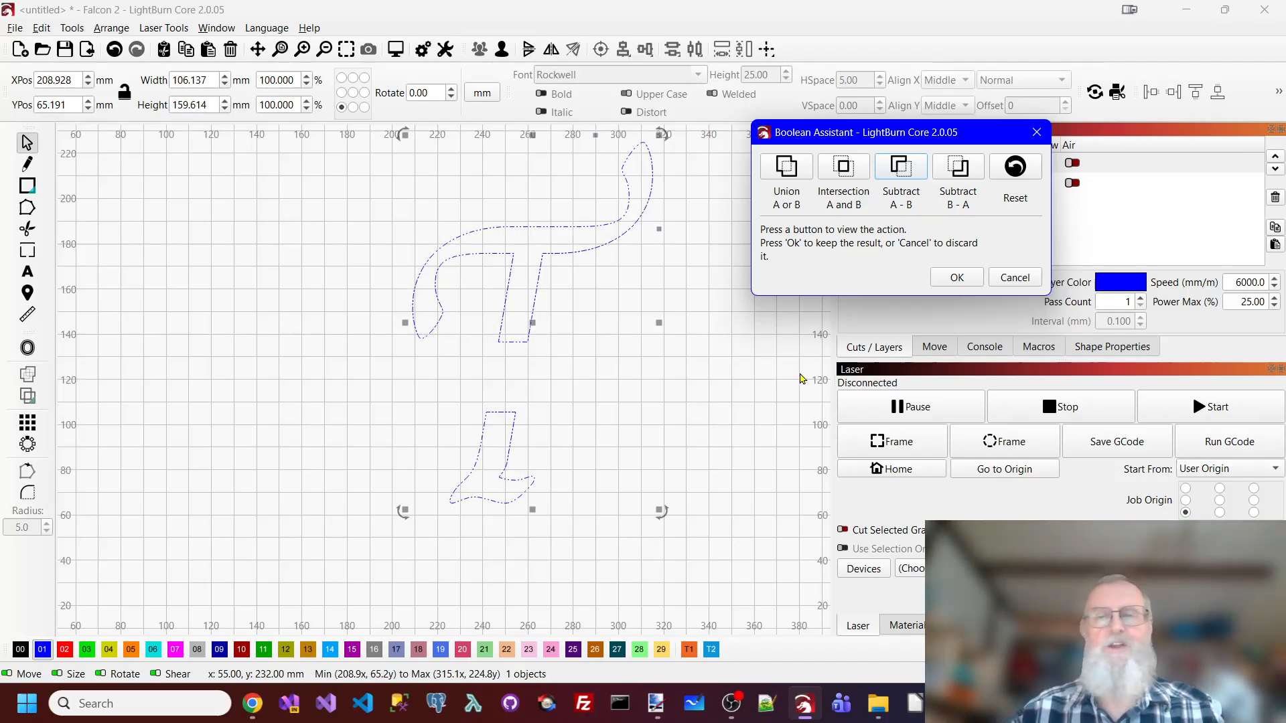
pyautogui.click(956, 277)
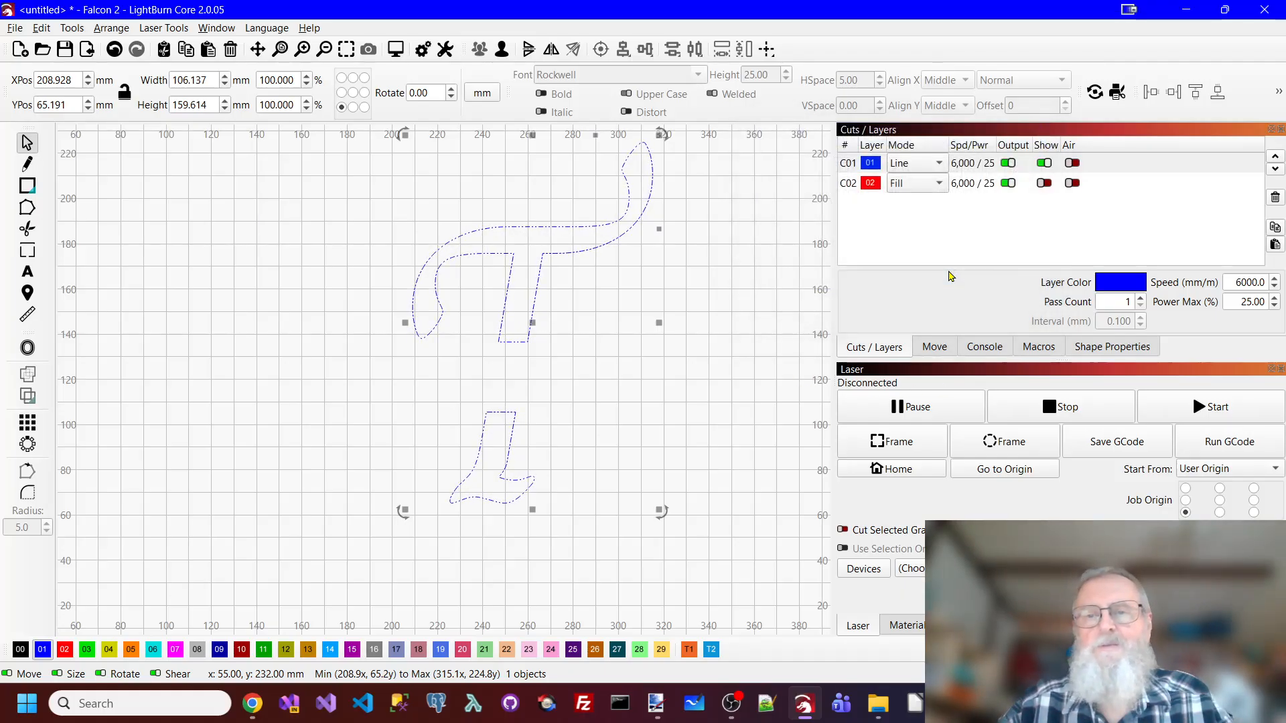
# Show the red layer 02 again and set blue layer 01 to Fill mode
pyautogui.click(1044, 184)
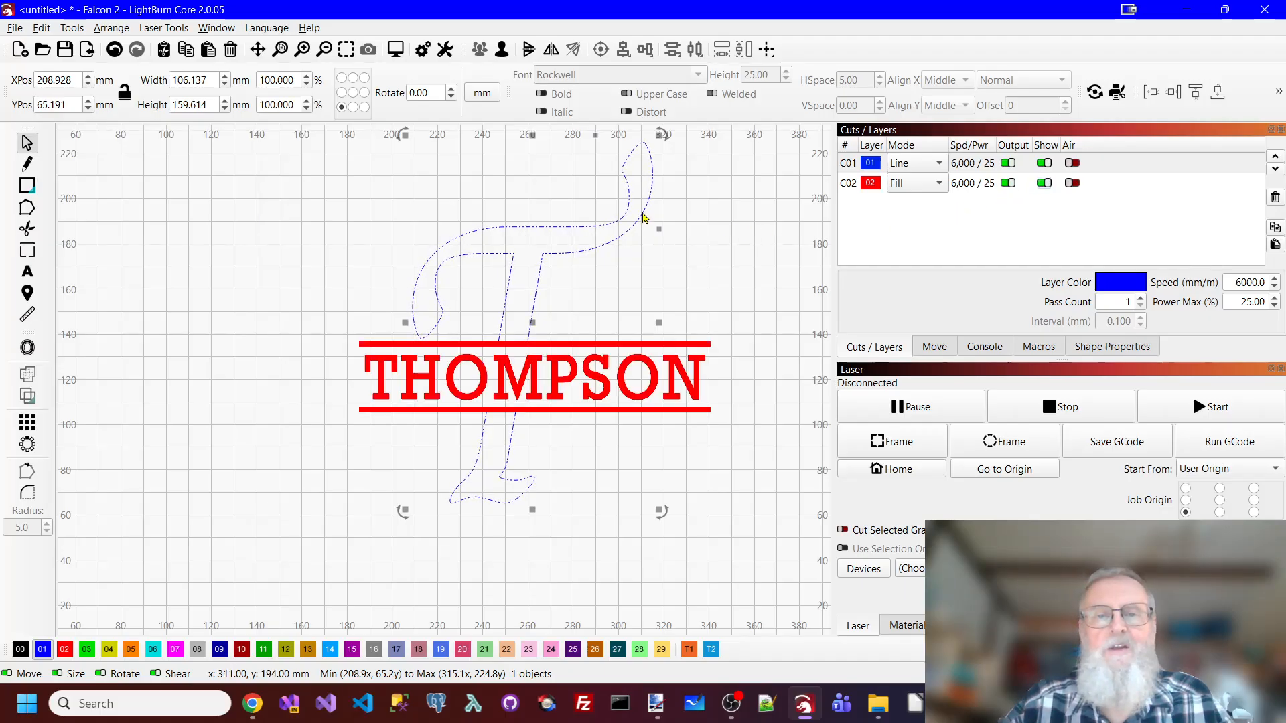
pyautogui.click(940, 166)
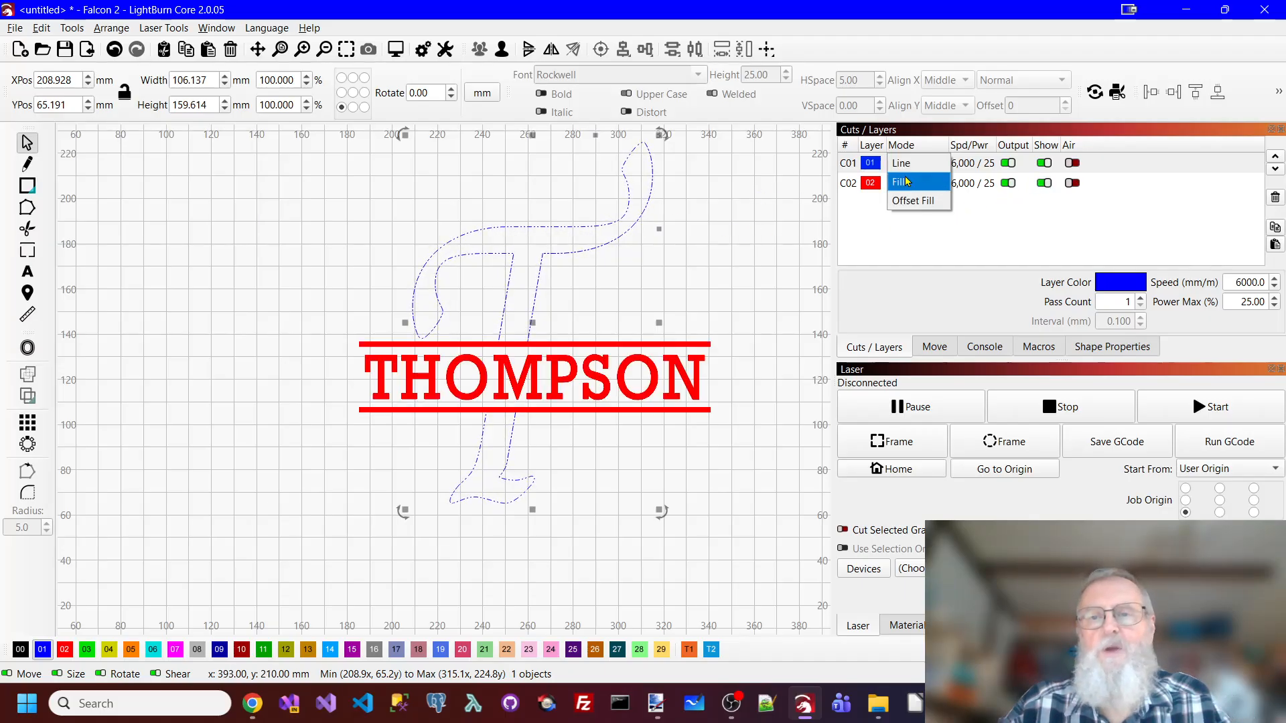
pyautogui.click(908, 182)
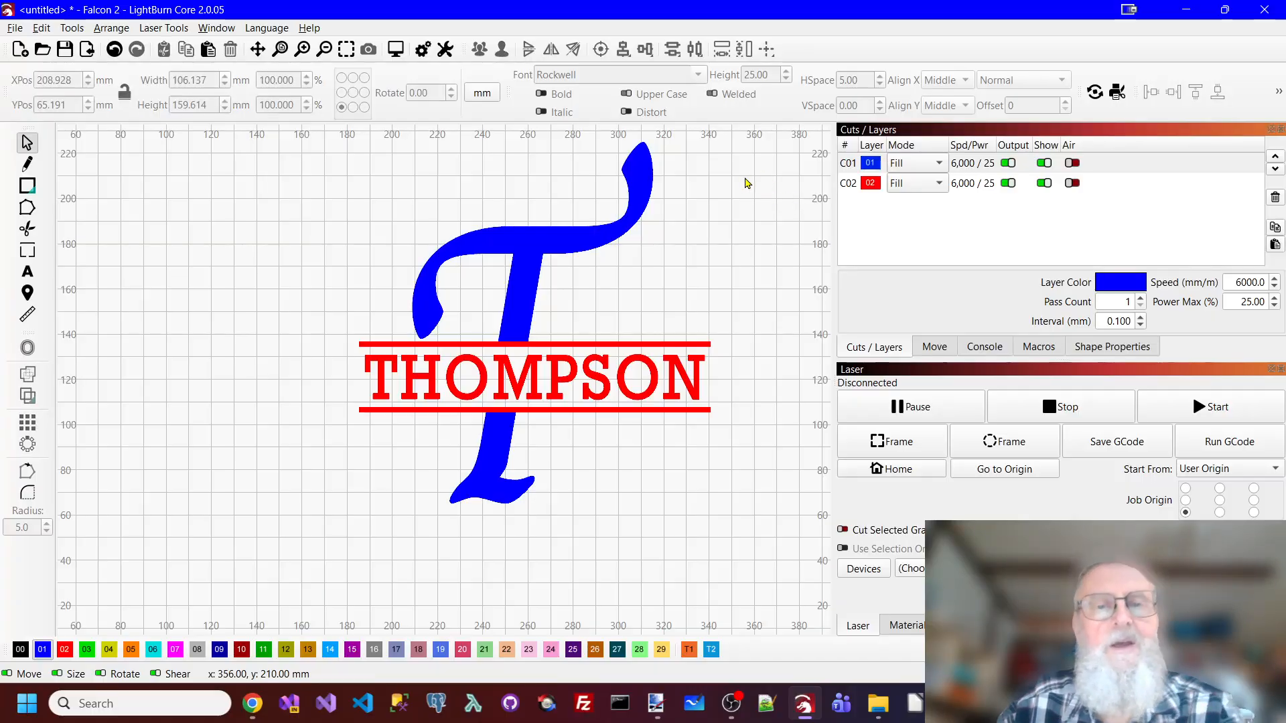
# Move the complete letter A monogram down beside the T monogram, to X 25 mm and Y about 53.5 mm
pyautogui.scroll(-5, 757, 201)
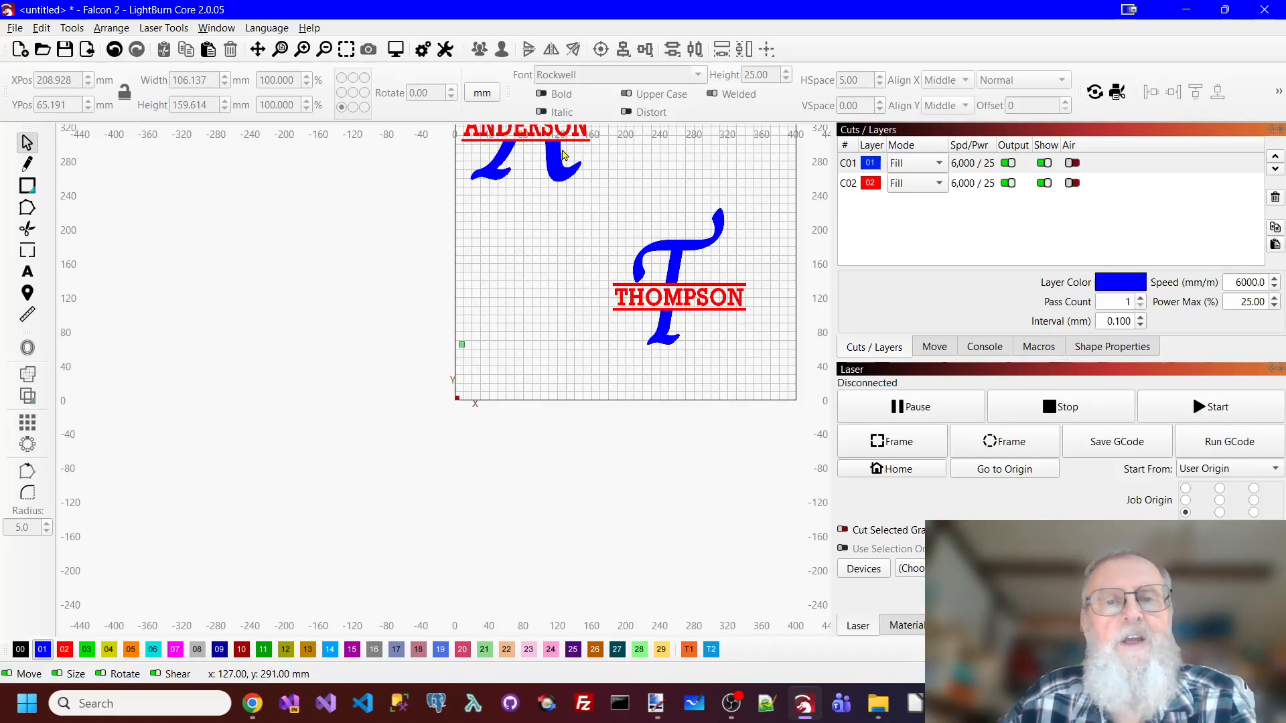
pyautogui.click(257, 49)
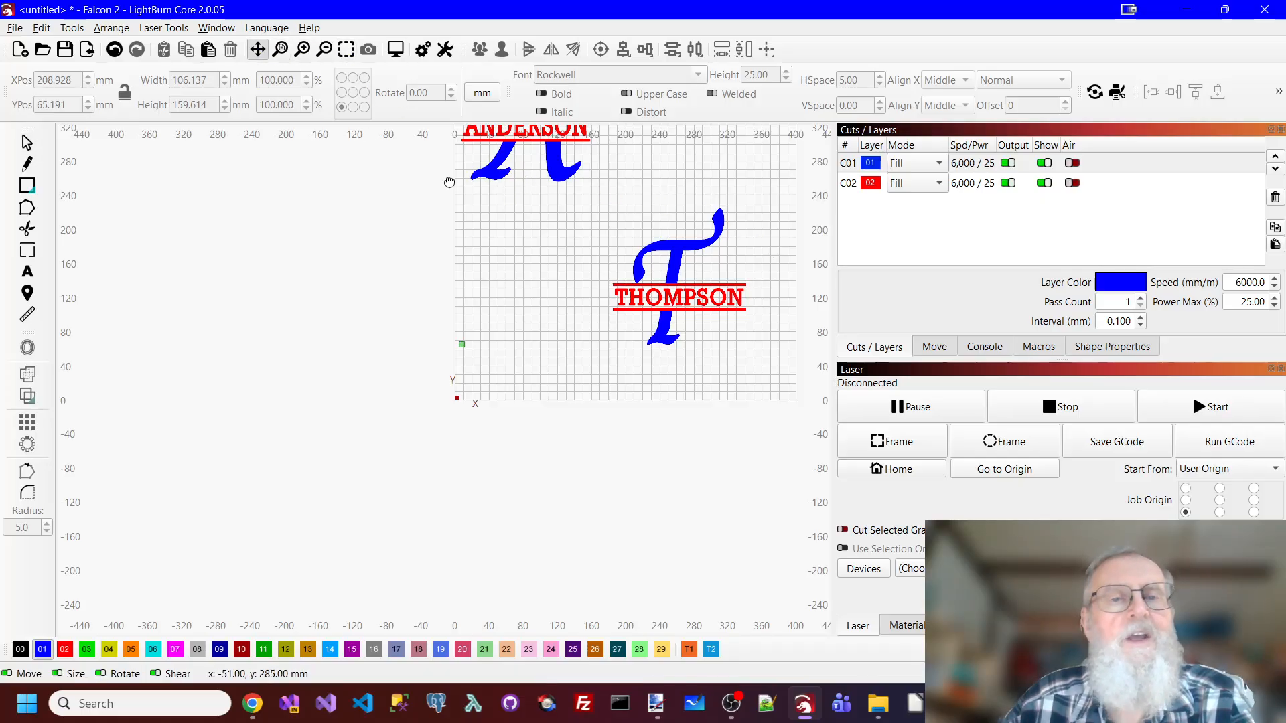
pyautogui.moveTo(448, 182); pyautogui.dragTo(390, 252)
pyautogui.press('Escape')
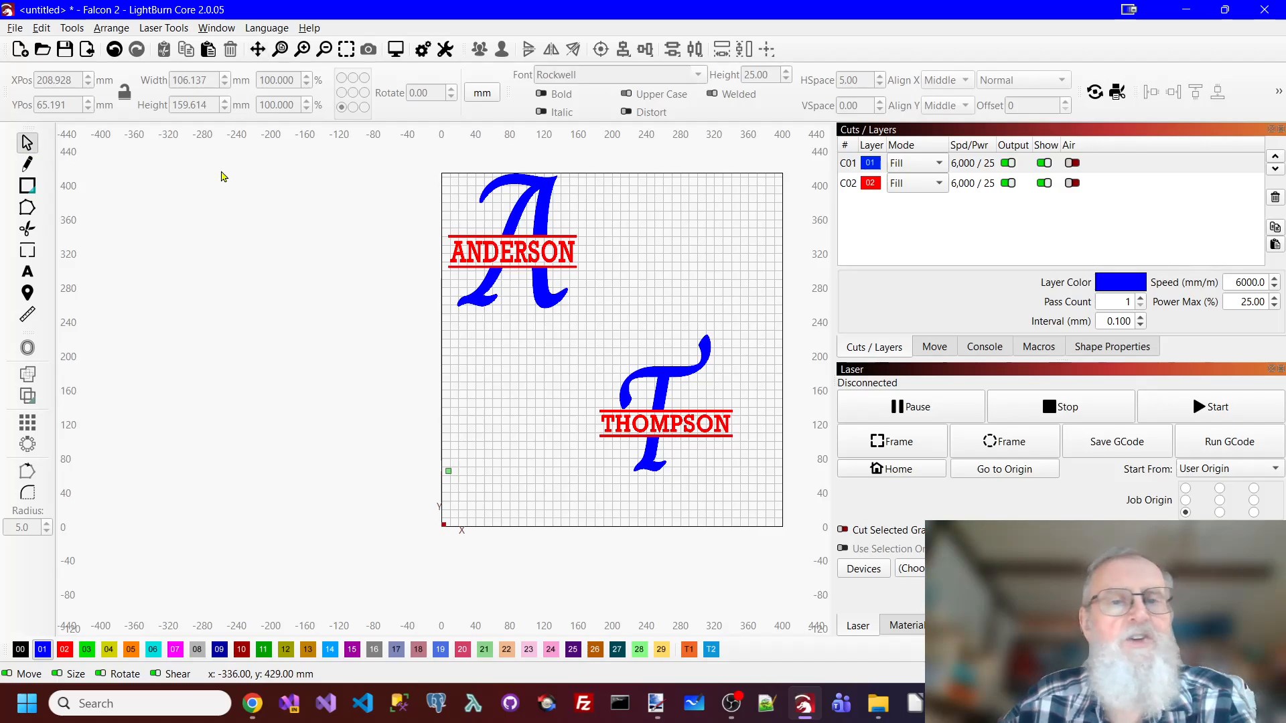
pyautogui.moveTo(349, 150); pyautogui.dragTo(637, 357)
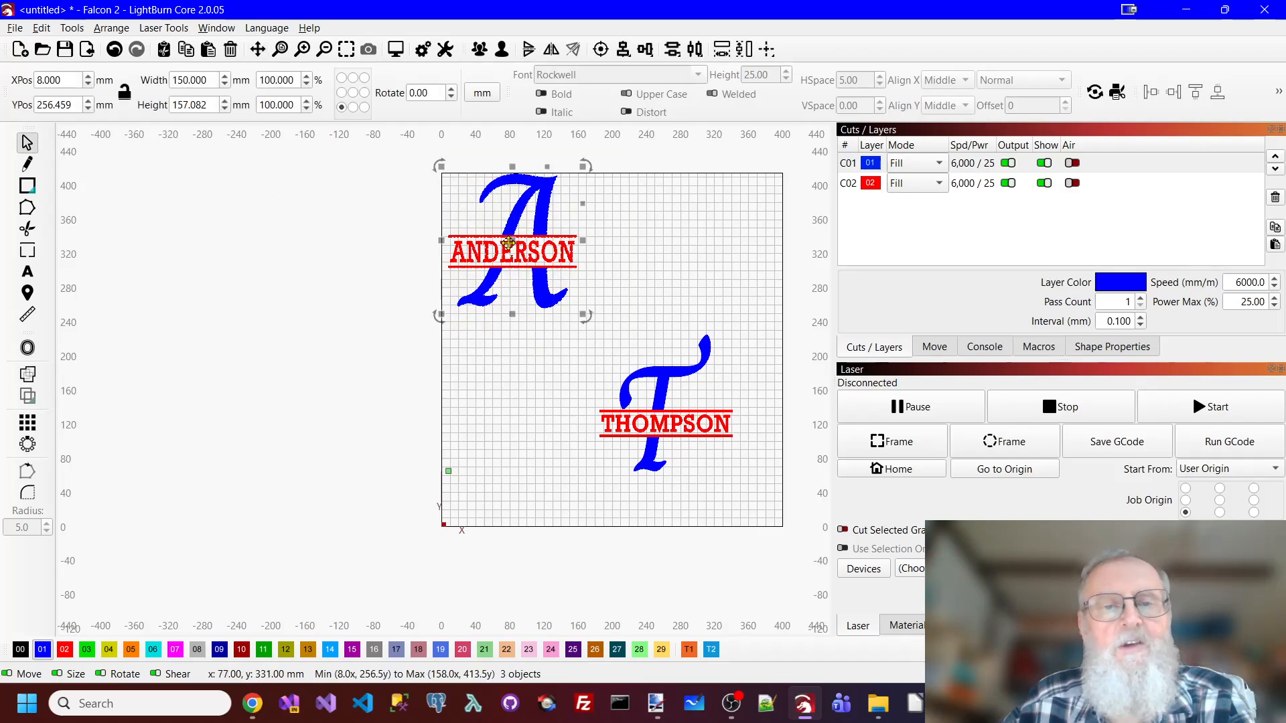
pyautogui.moveTo(508, 243); pyautogui.dragTo(528, 418)
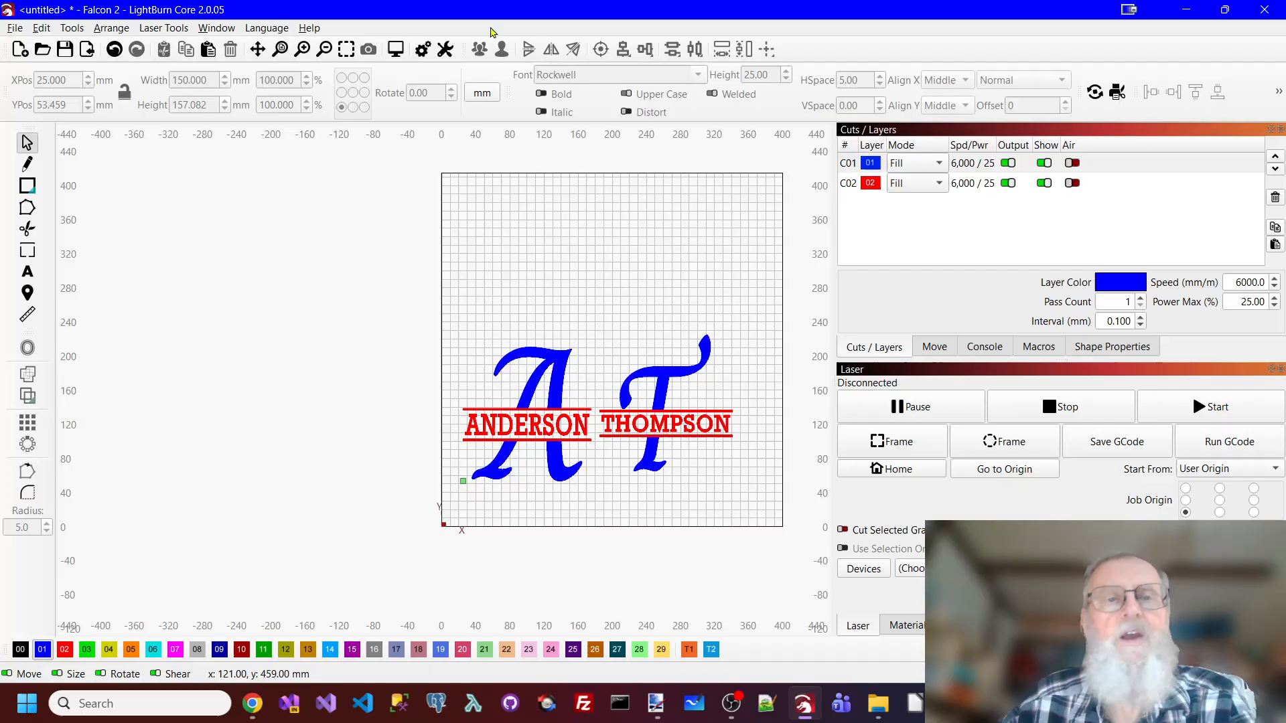
# Preview the engraving of both split-letter monograms and close the preview
pyautogui.click(396, 50)
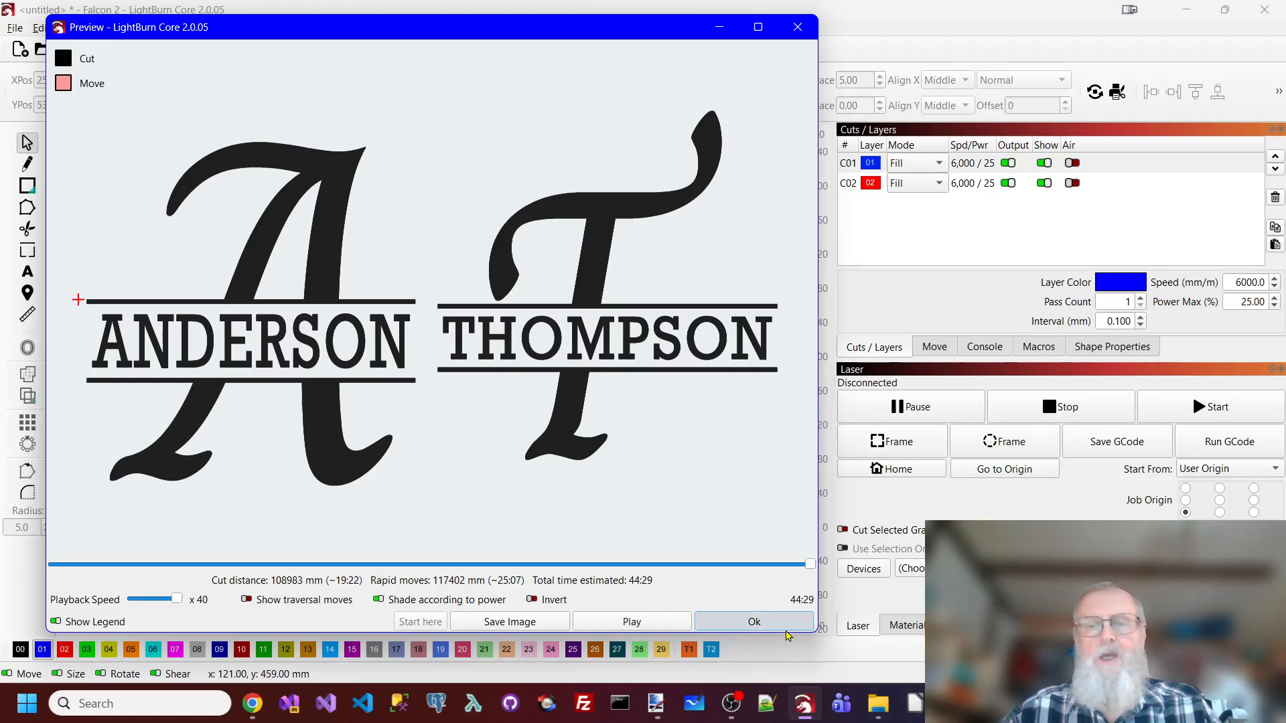
pyautogui.click(754, 621)
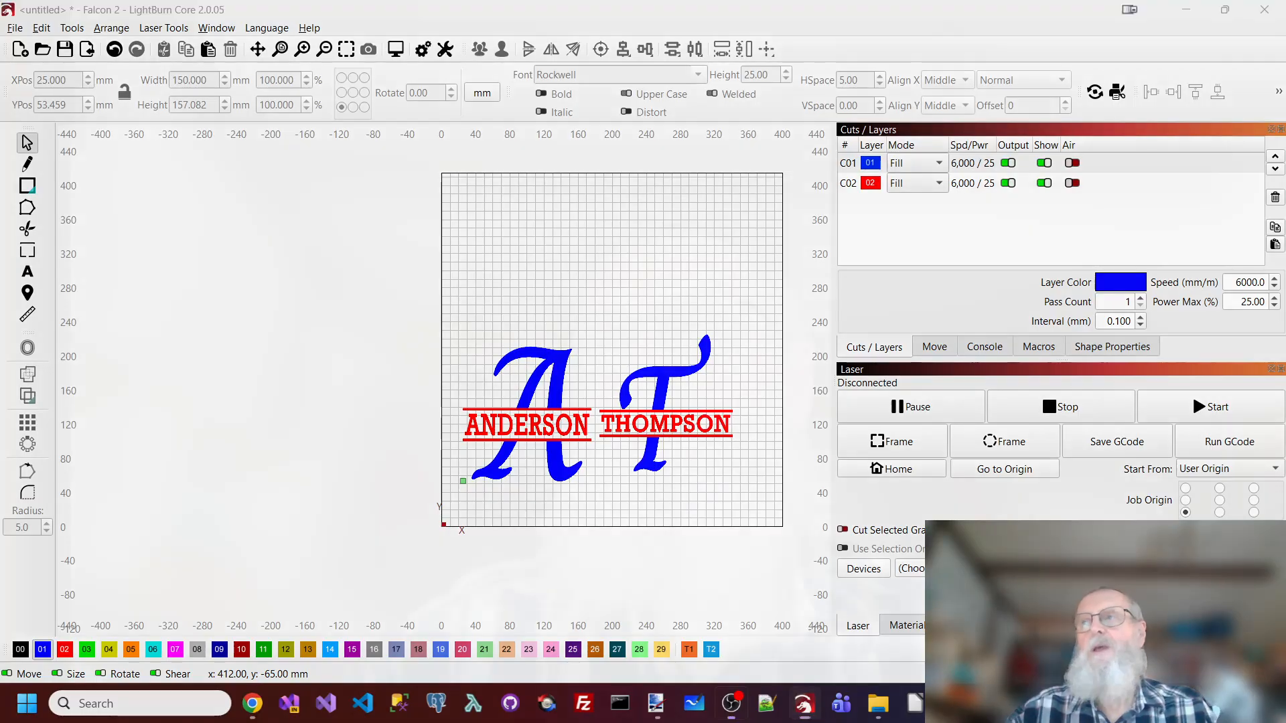